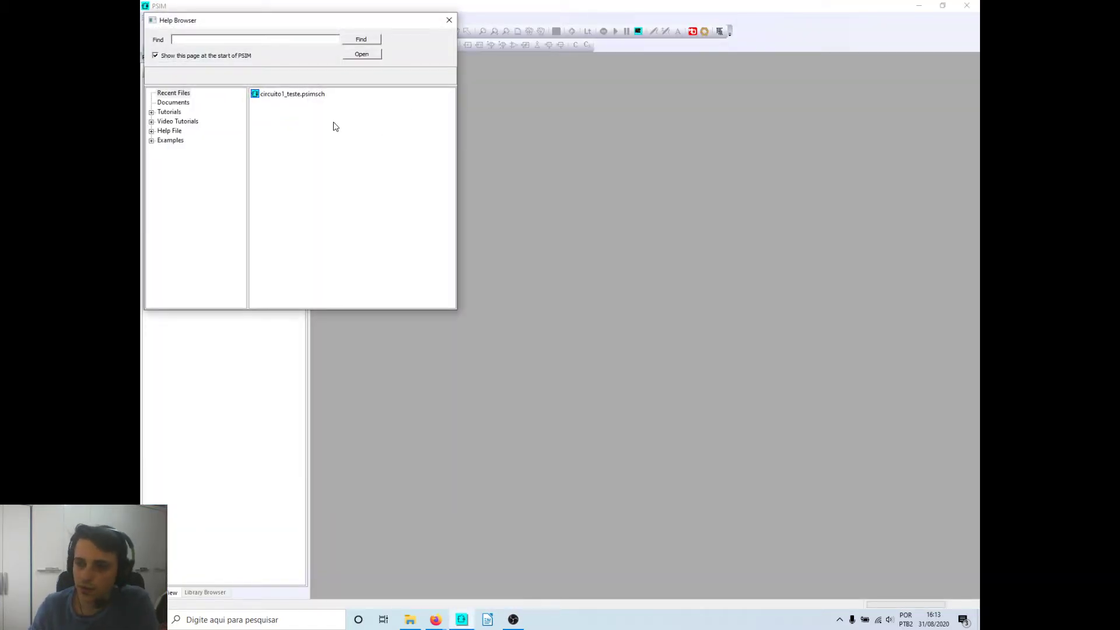
- Dismiss the startup Help Browser and create a new blank schematic
left_click(450, 20)
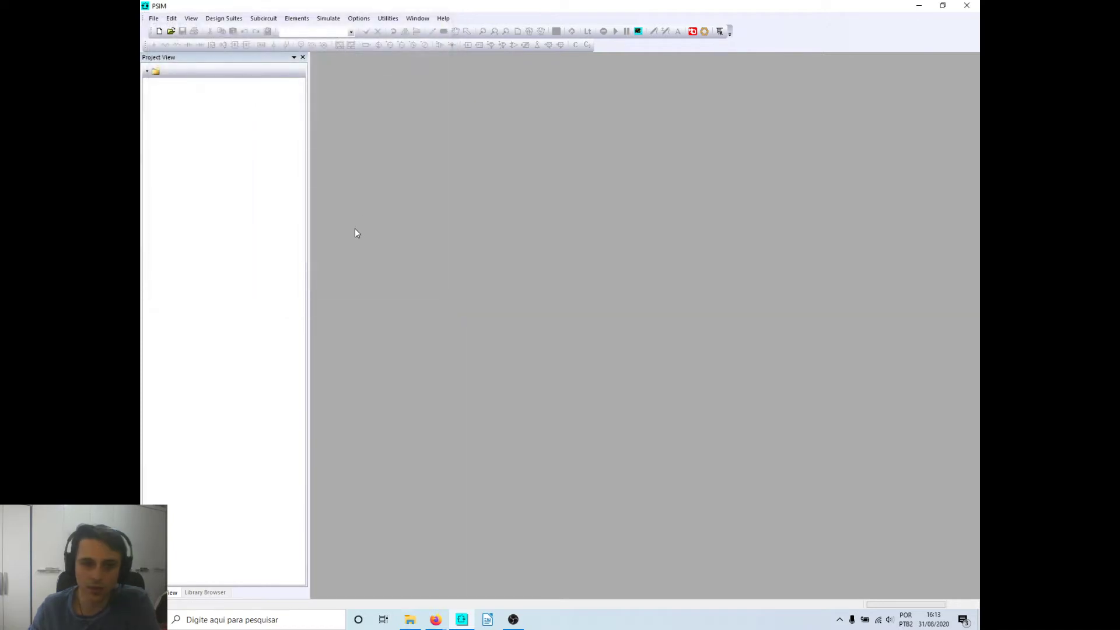
left_click_drag(215, 57, 301, 250)
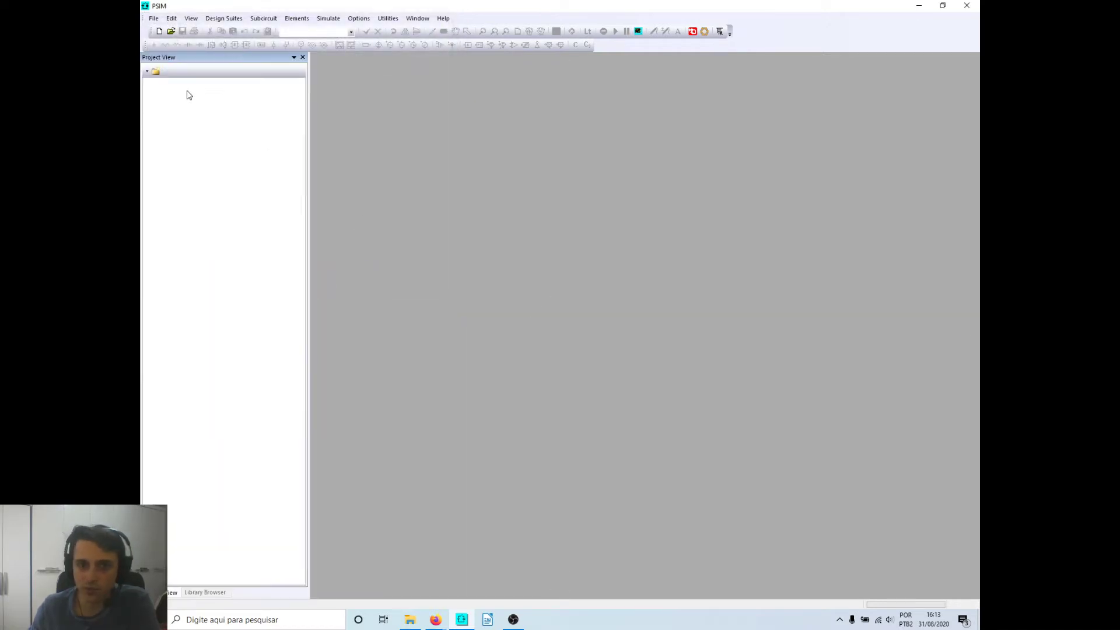
left_click(159, 33)
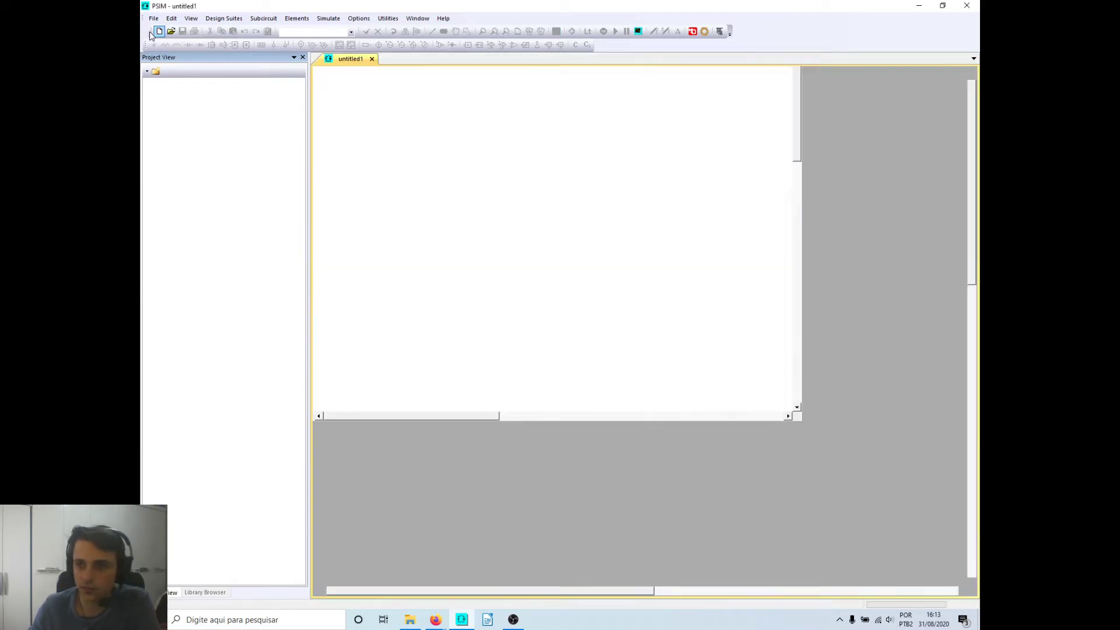
left_click_drag(149, 31, 140, 47)
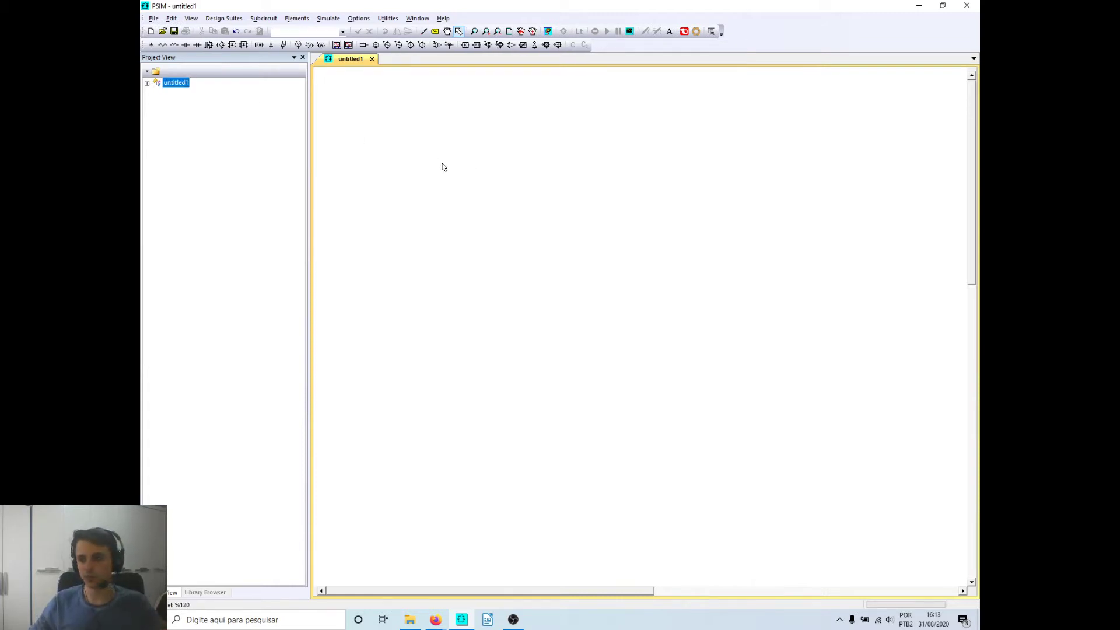
- Switch to Firefox and examine the nodal-analysis example circuit in the YouTube video, enlarged in theater mode
key("alt+Tab")
key("Tab")
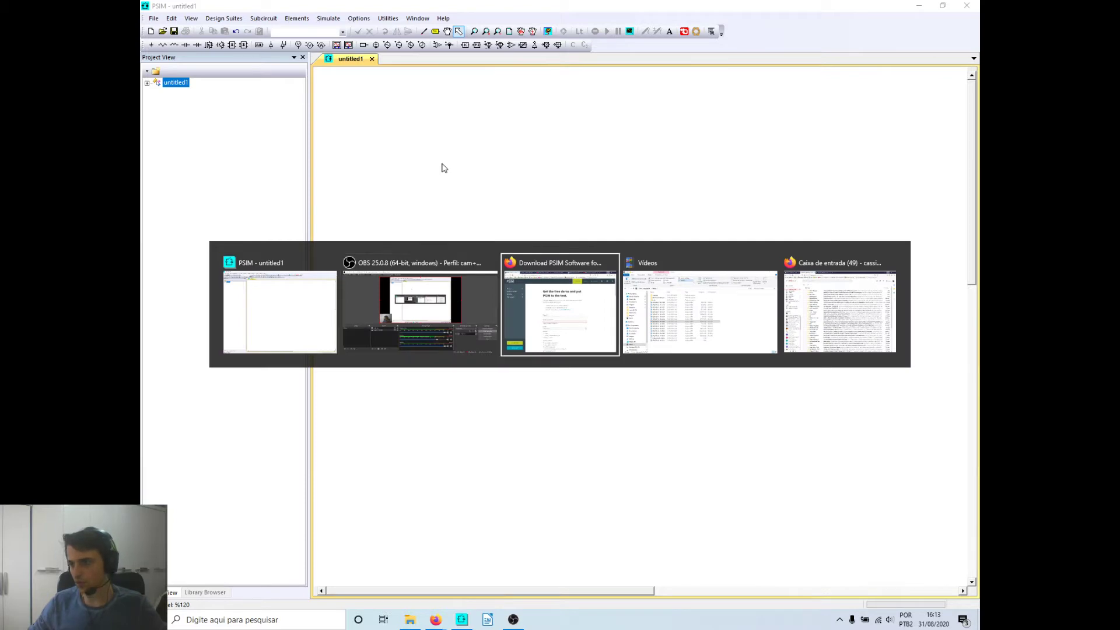
left_click(758, 9)
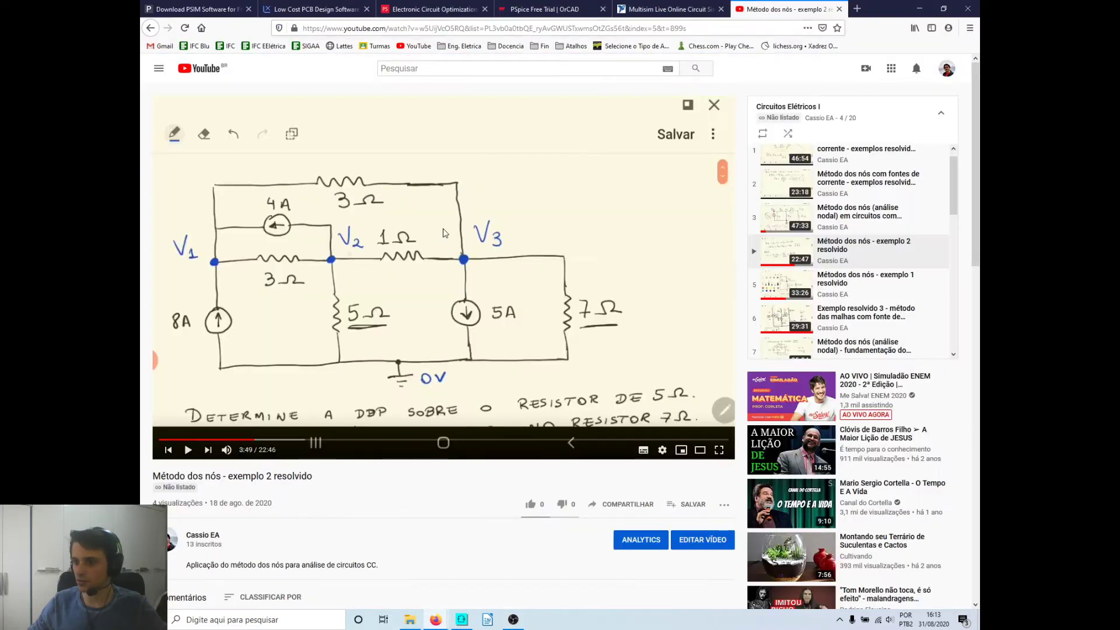
left_click(707, 454)
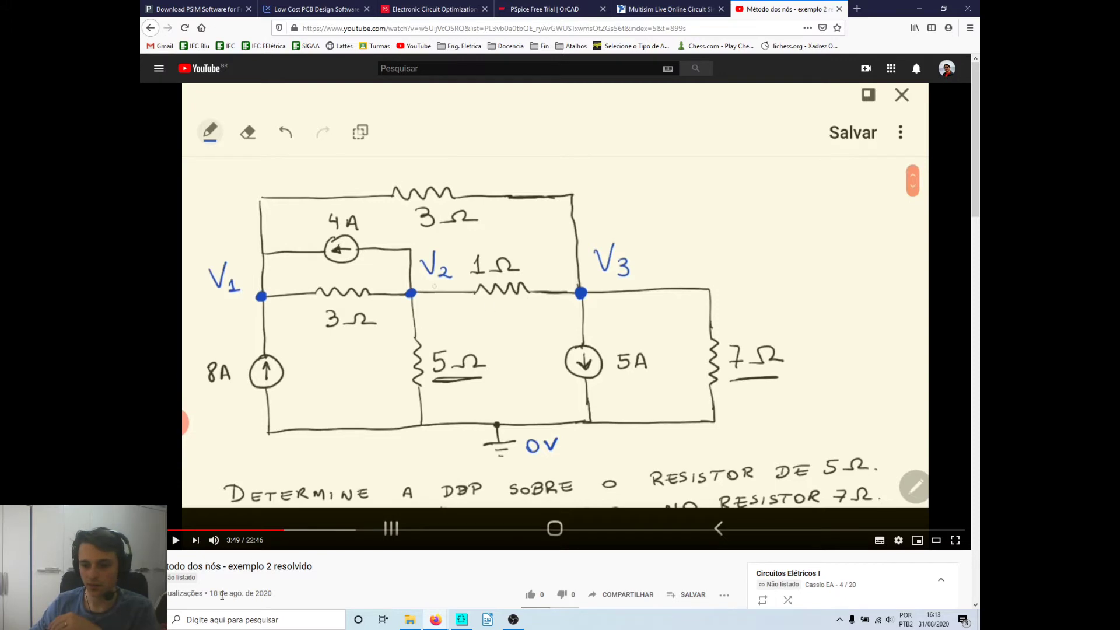
scroll(220, 591, "down", 1)
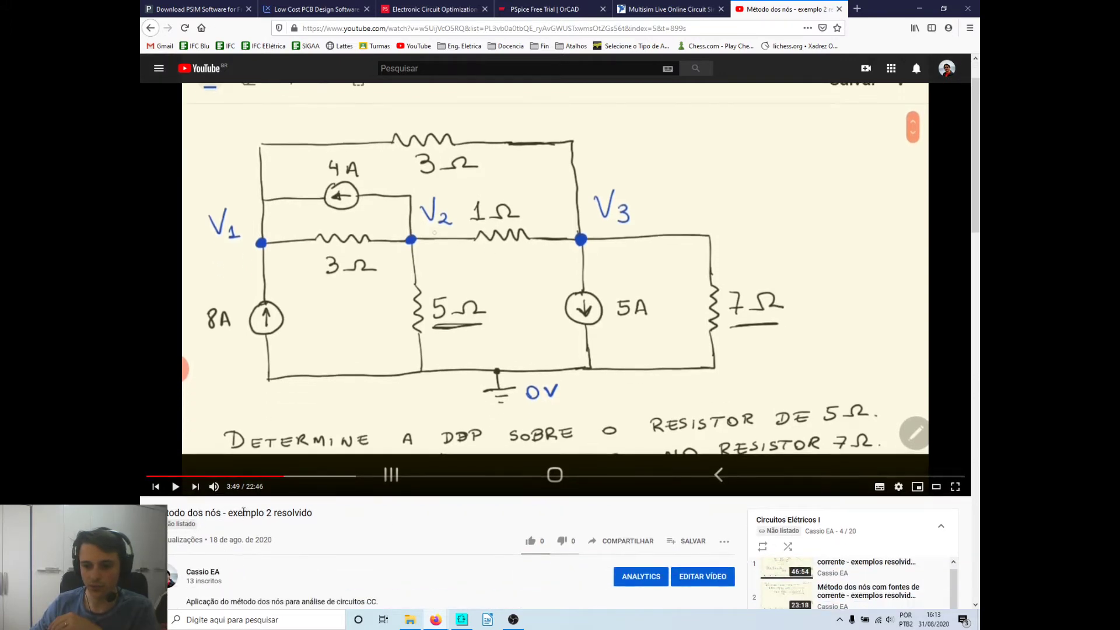
left_click_drag(244, 511, 322, 521)
left_click(344, 531)
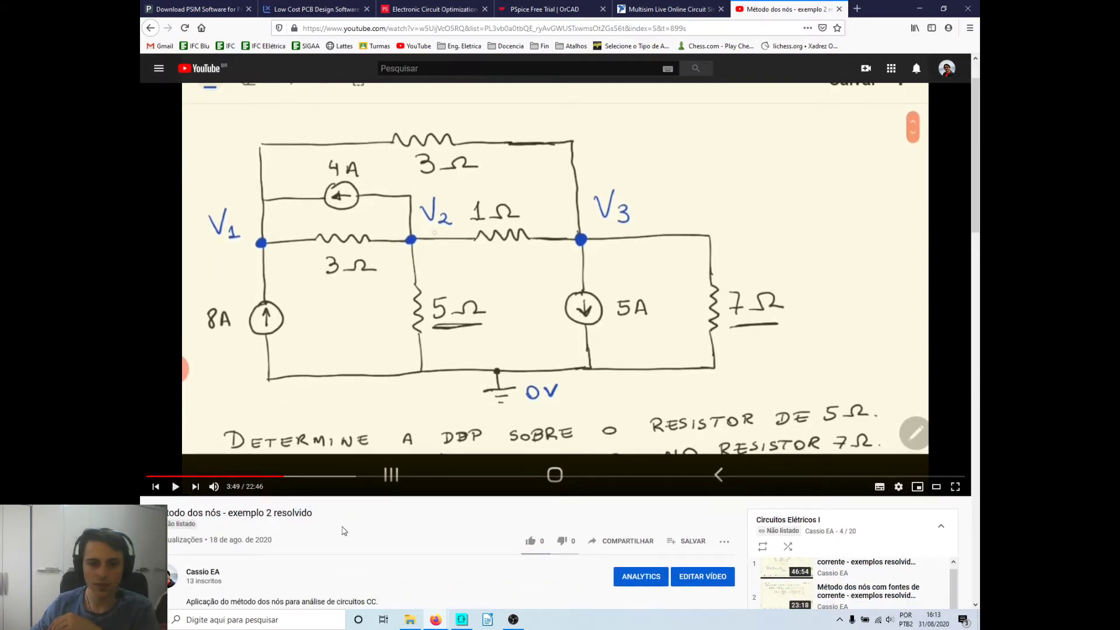
scroll(344, 531, "up", 1)
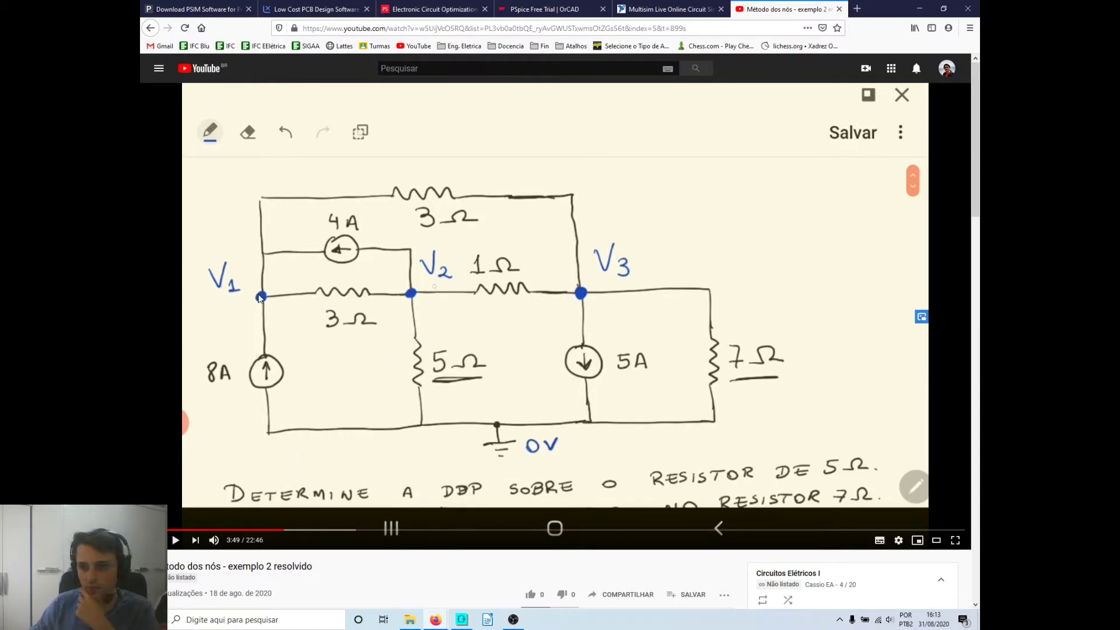
left_click(432, 289)
left_click(413, 298)
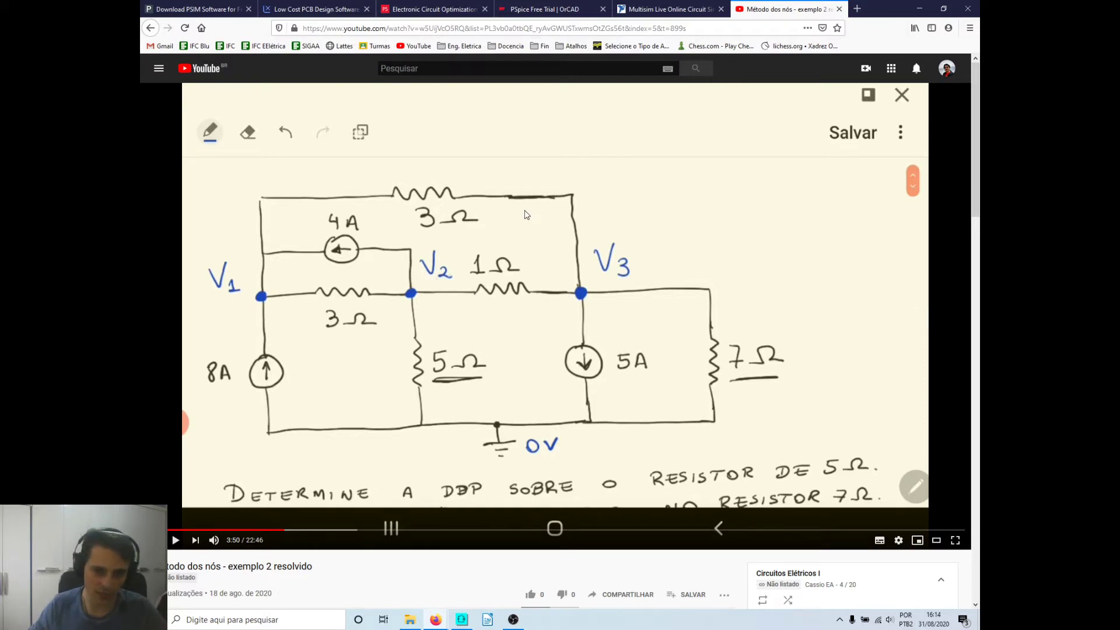
- Switch back to PSIM and place one vertical resistor in the upper-left area of the schematic
key("alt+Tab")
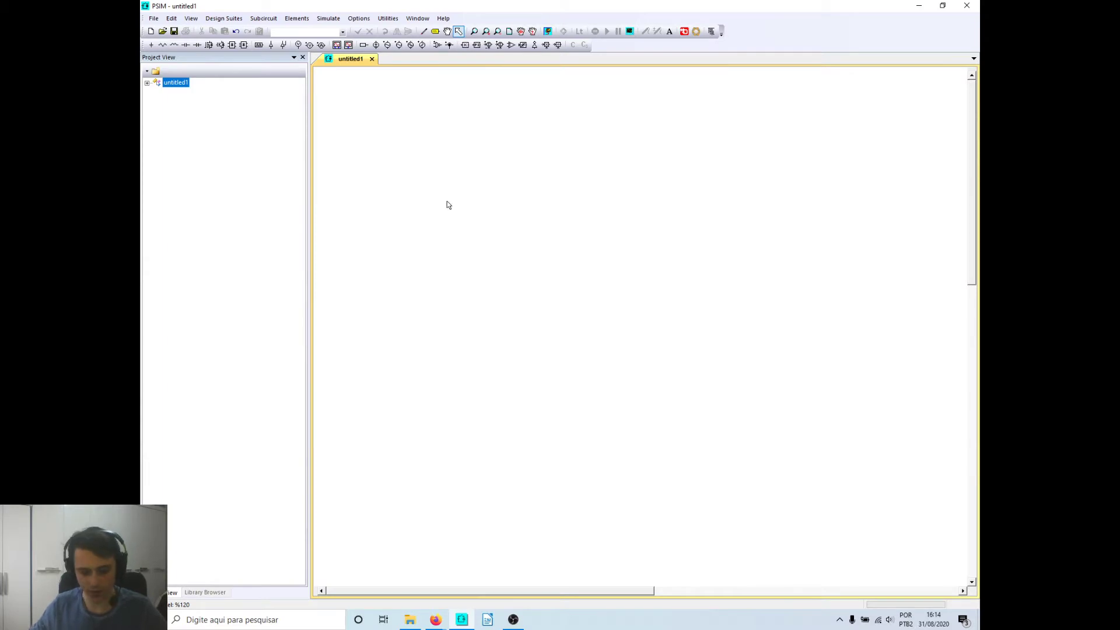
left_click(162, 45)
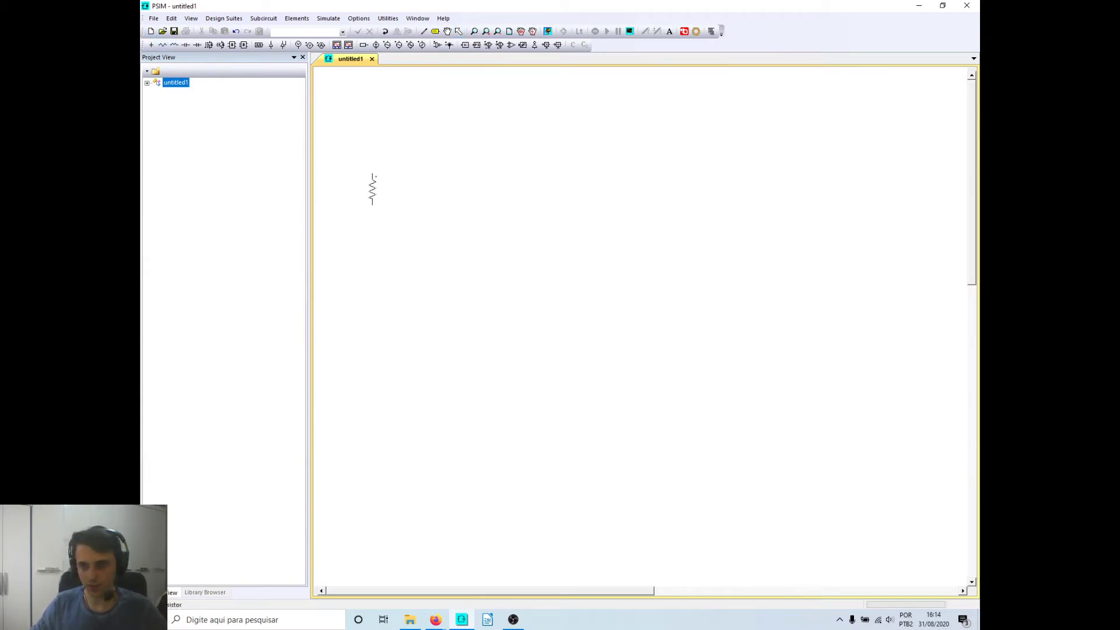
left_click(370, 190)
- Check the reference circuit, then place two horizontal resistors above and beside the first vertical one
key("alt+Tab")
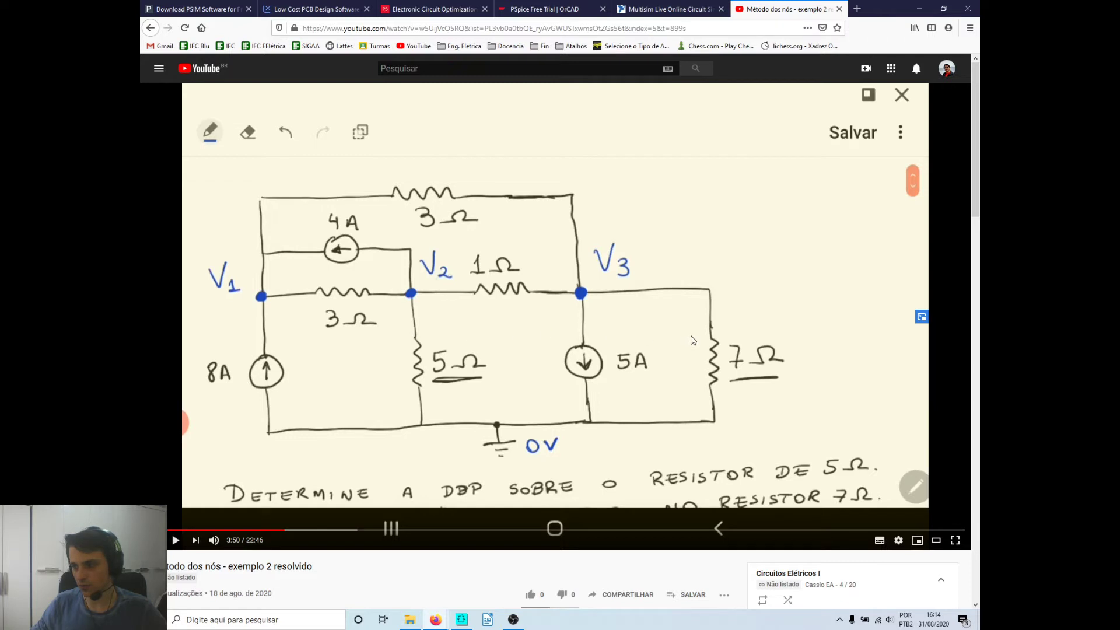
key("alt+Tab")
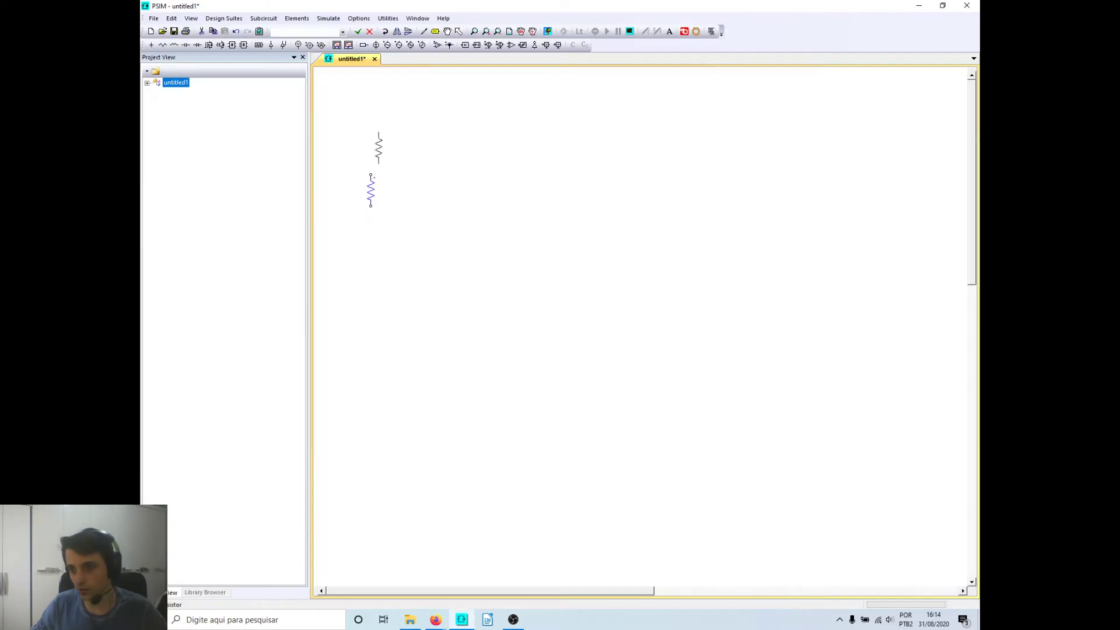
right_click(383, 128)
right_click(388, 124)
right_click(402, 122)
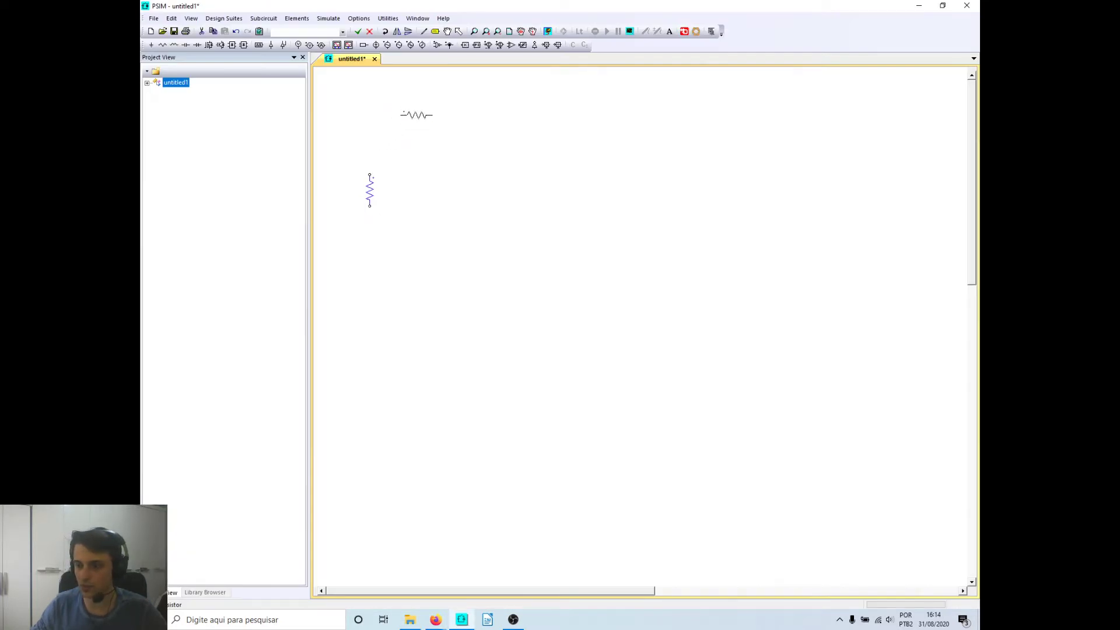
left_click(417, 118)
left_click(479, 186)
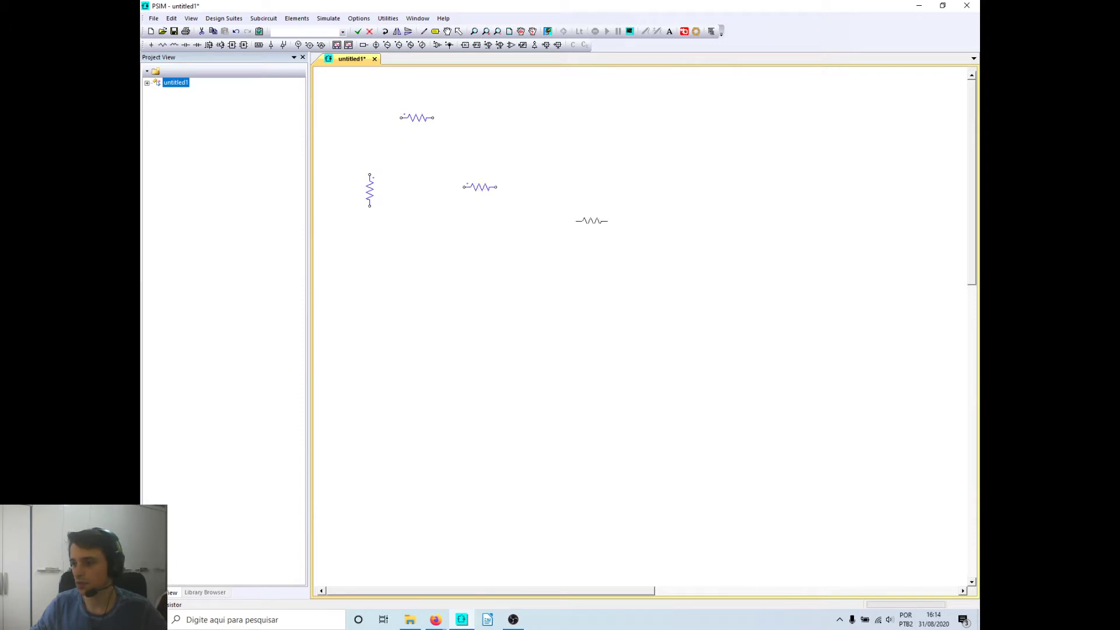
- Place two more vertical resistors side by side, to the right of the horizontal ones, and end resistor placement
right_click(586, 225)
left_click(565, 234)
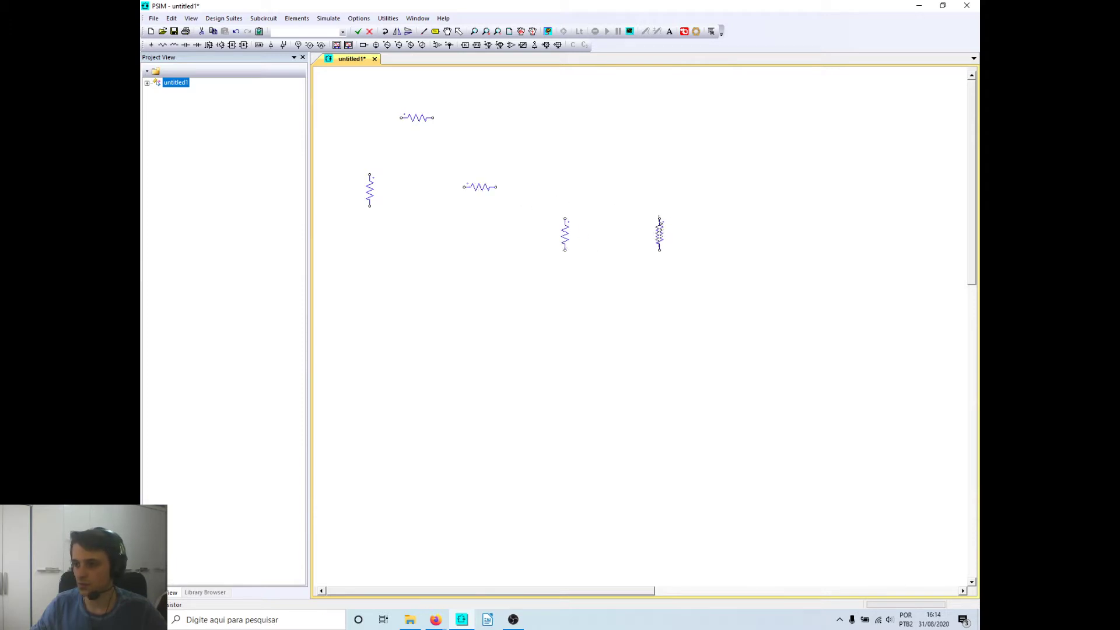
left_click(659, 234)
key("Escape")
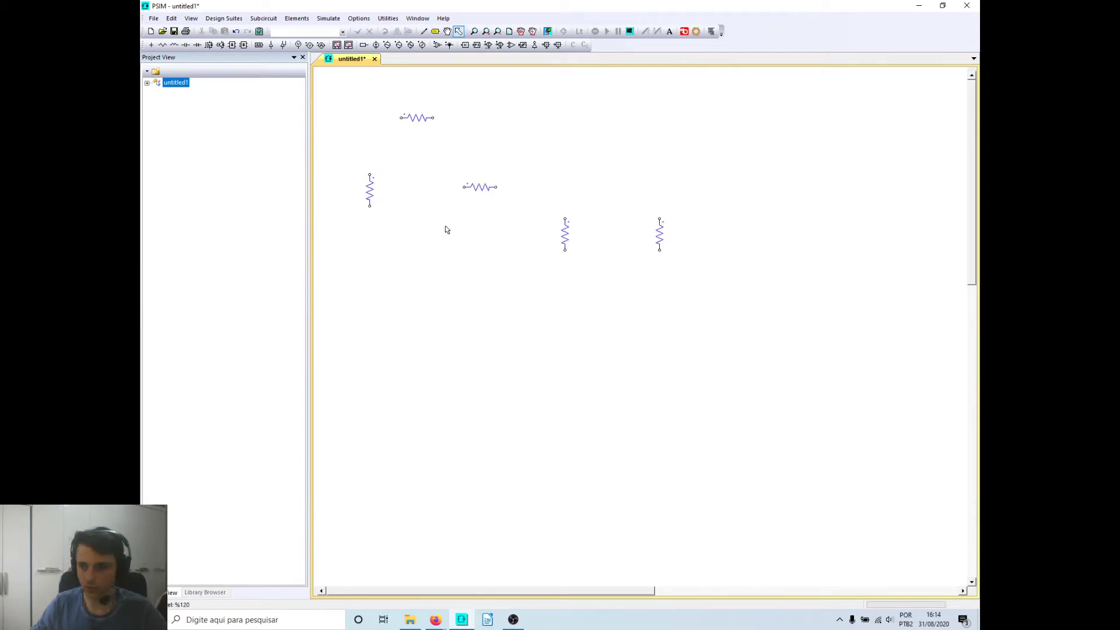
- Check the current sources in the reference circuit and show the Library Browser in PSIM
key("alt+Tab")
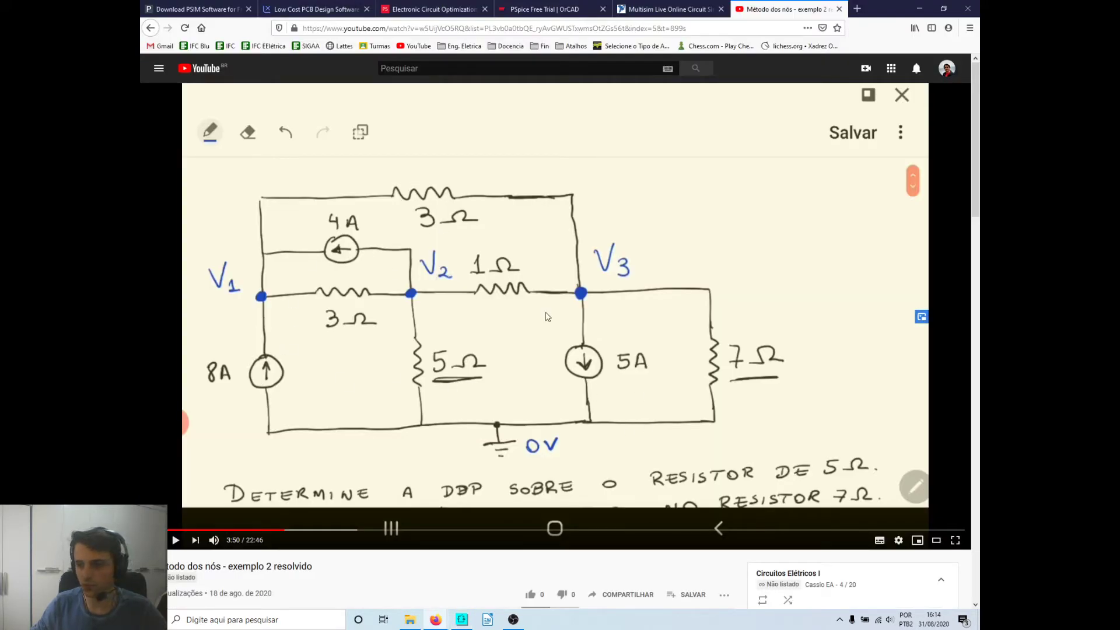
key("alt+Tab")
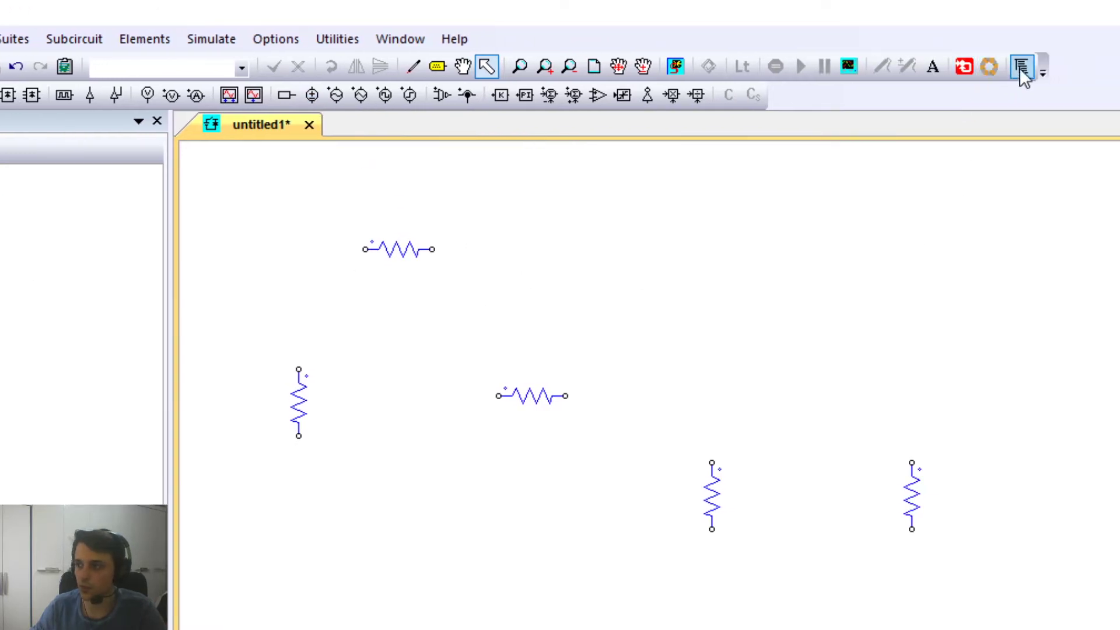
left_click(1021, 67)
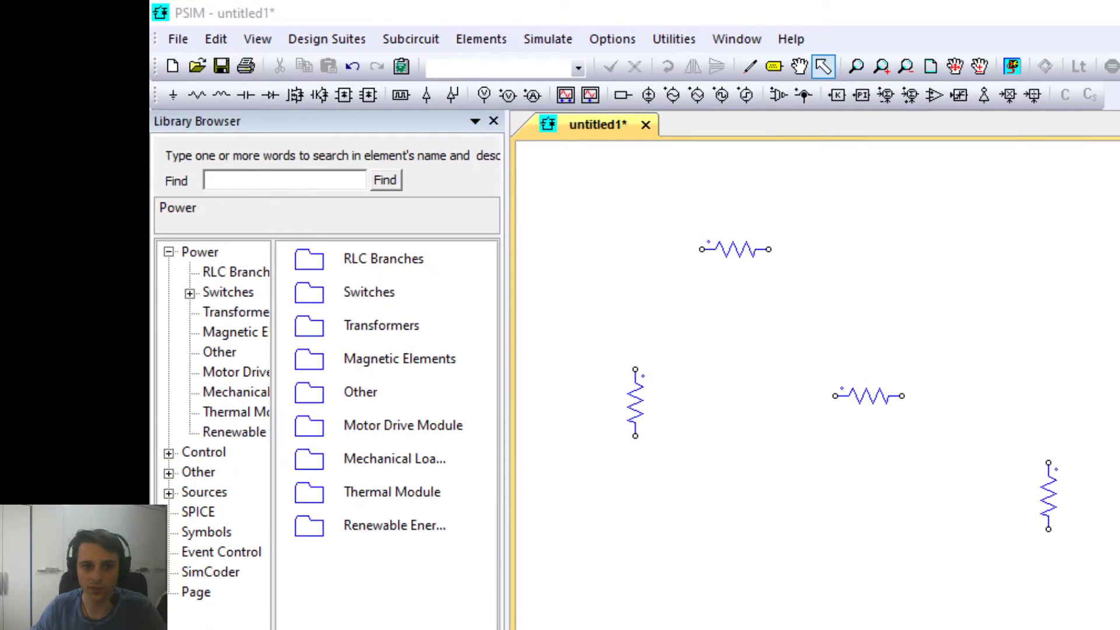
- Place a DC current source pointing up, above and left of the first vertical resistor
left_click(481, 36)
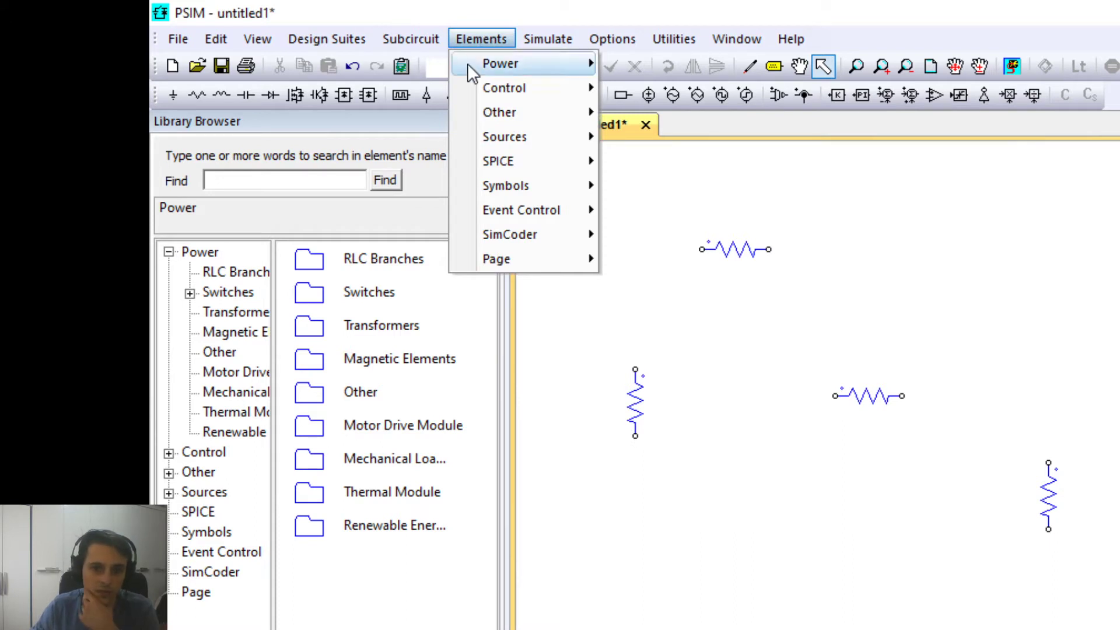
mouse_move(532, 145)
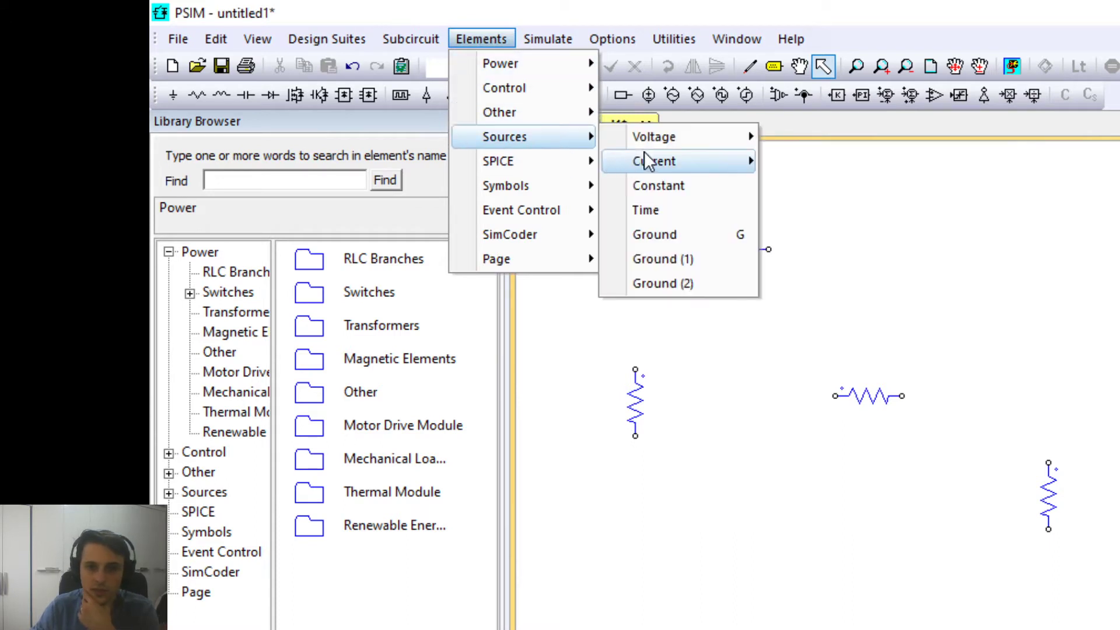
mouse_move(686, 140)
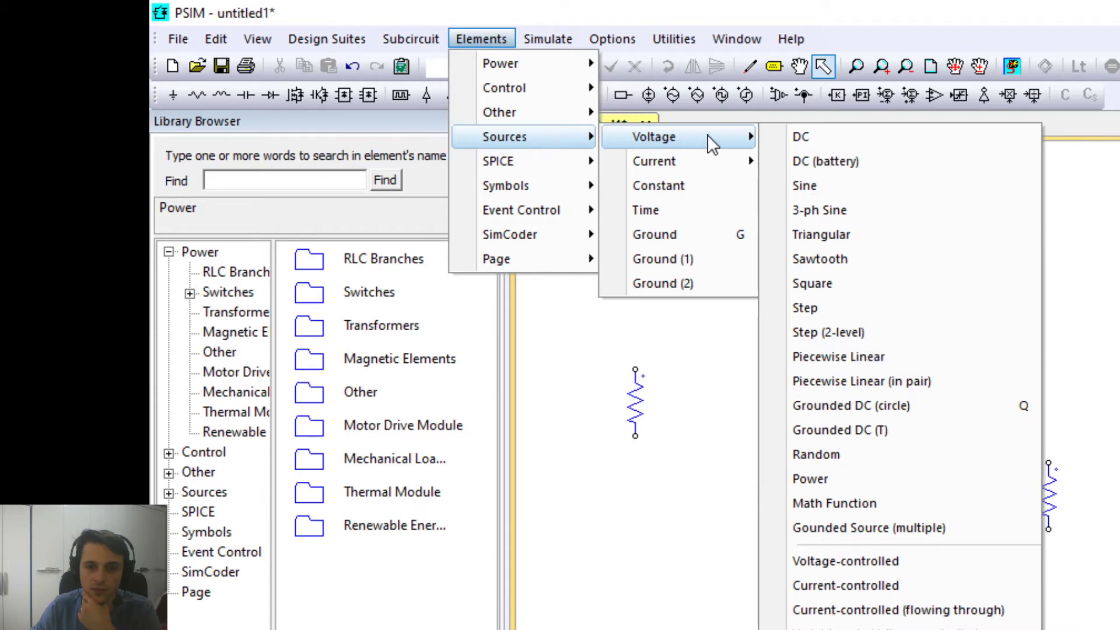
mouse_move(683, 161)
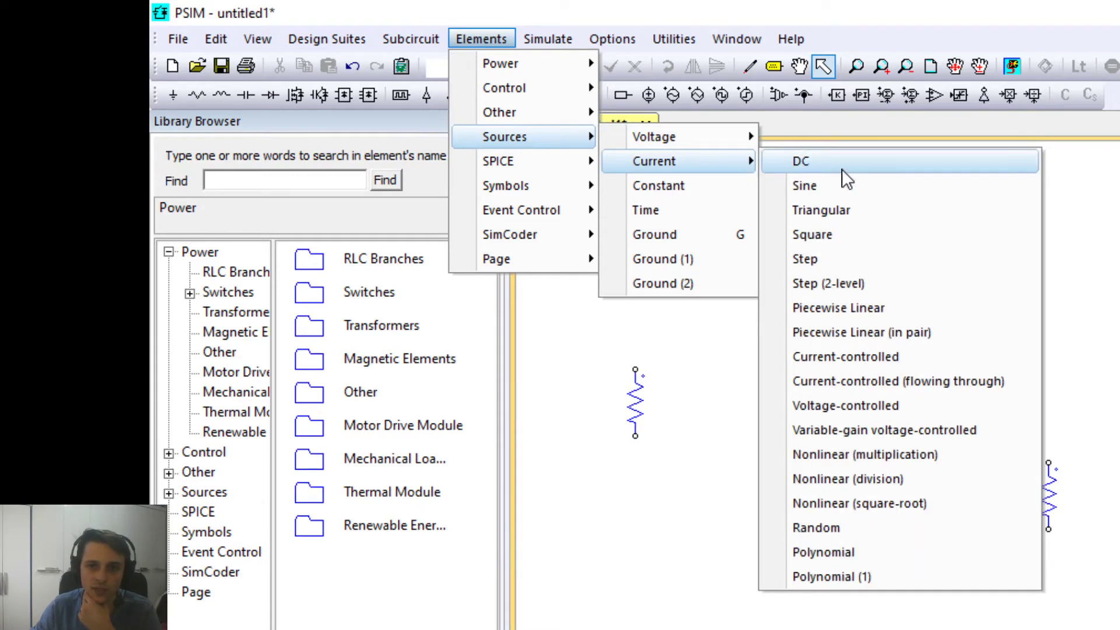
left_click(842, 169)
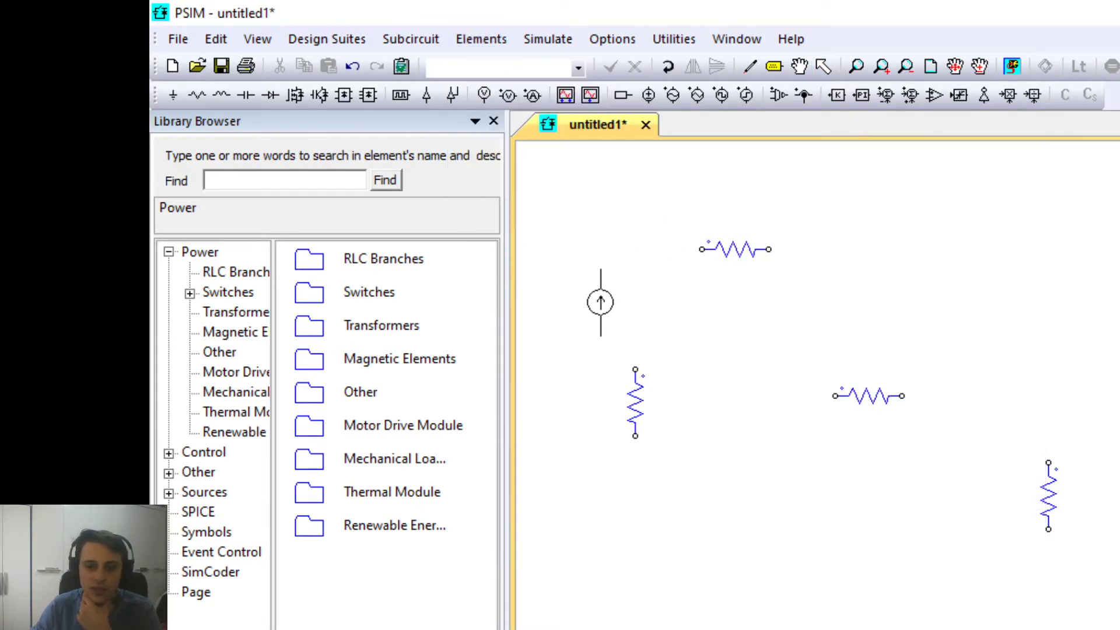
left_click(595, 309)
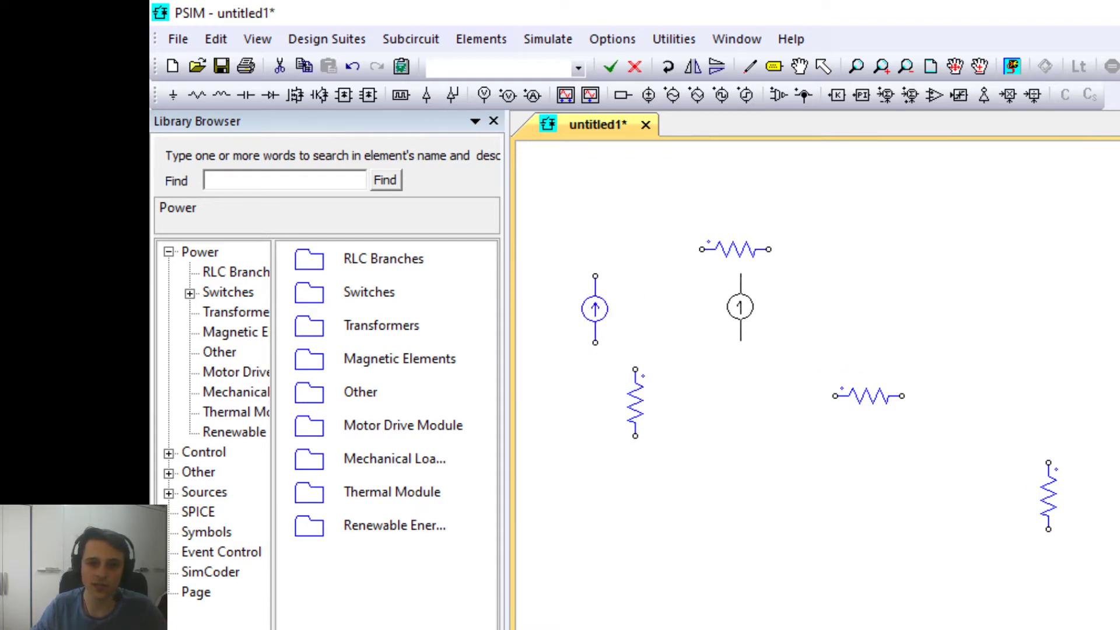
- Place a DC current source pointing left below the top resistor and another pointing up to its right
right_click(706, 292)
right_click(705, 293)
right_click(705, 293)
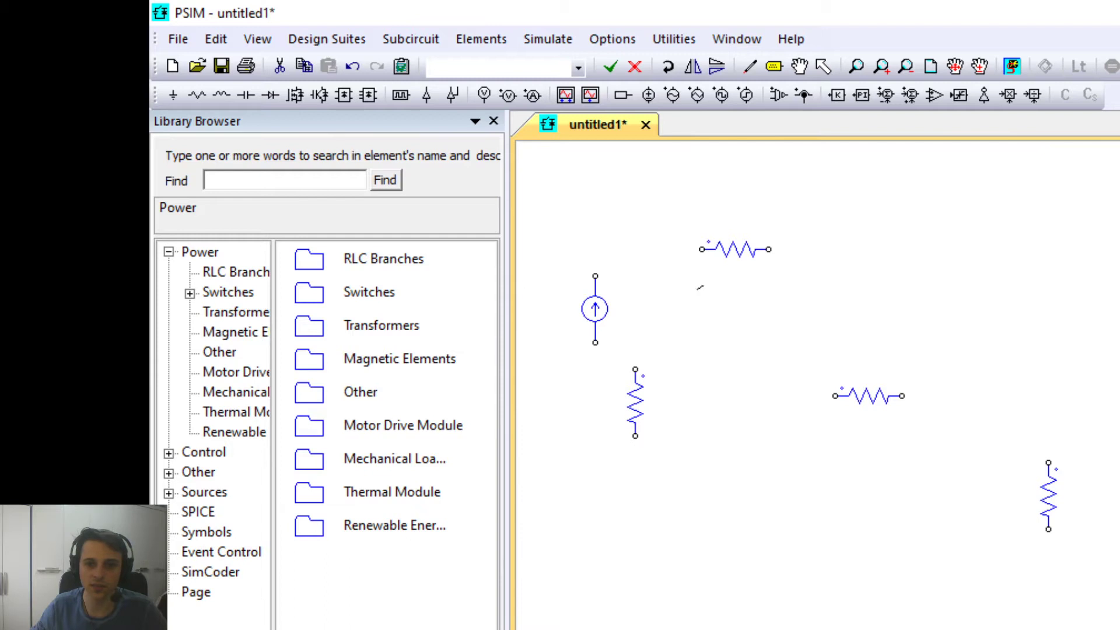
left_click(708, 289)
left_click(955, 322)
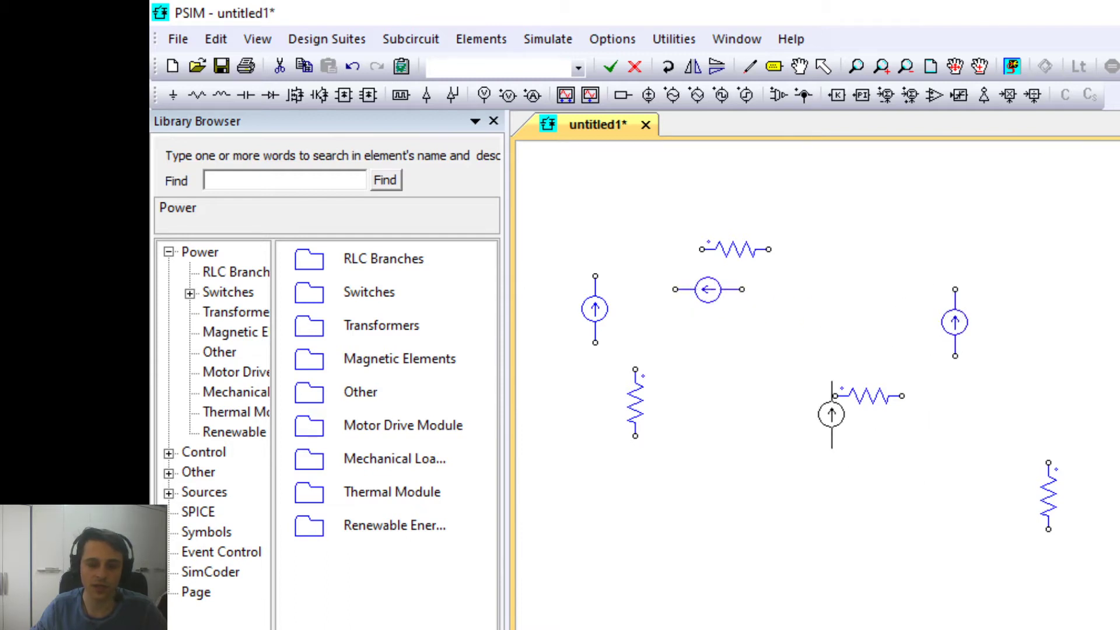
key("Escape")
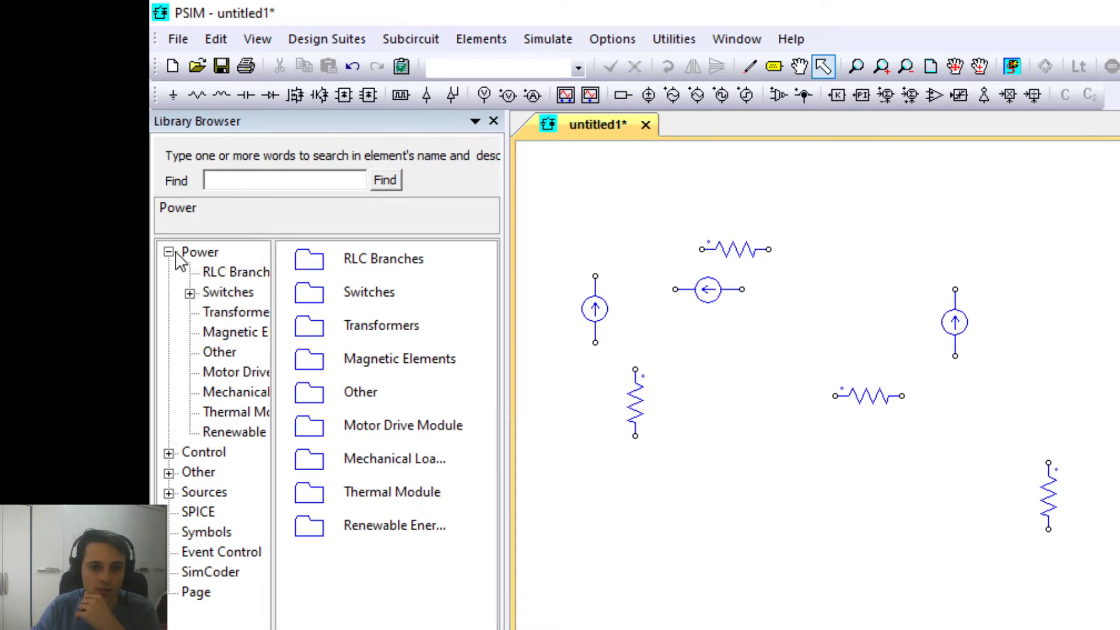
- Examine the RLC Branches elements and the Voltage and Current source categories in the Library Browser
left_click(235, 273)
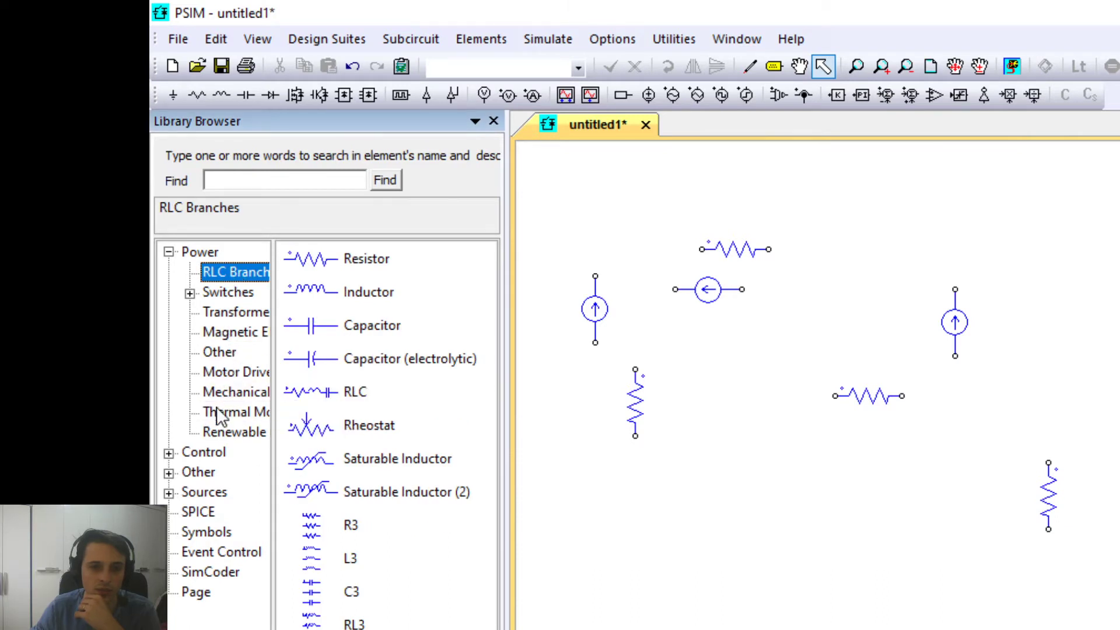
left_click(168, 252)
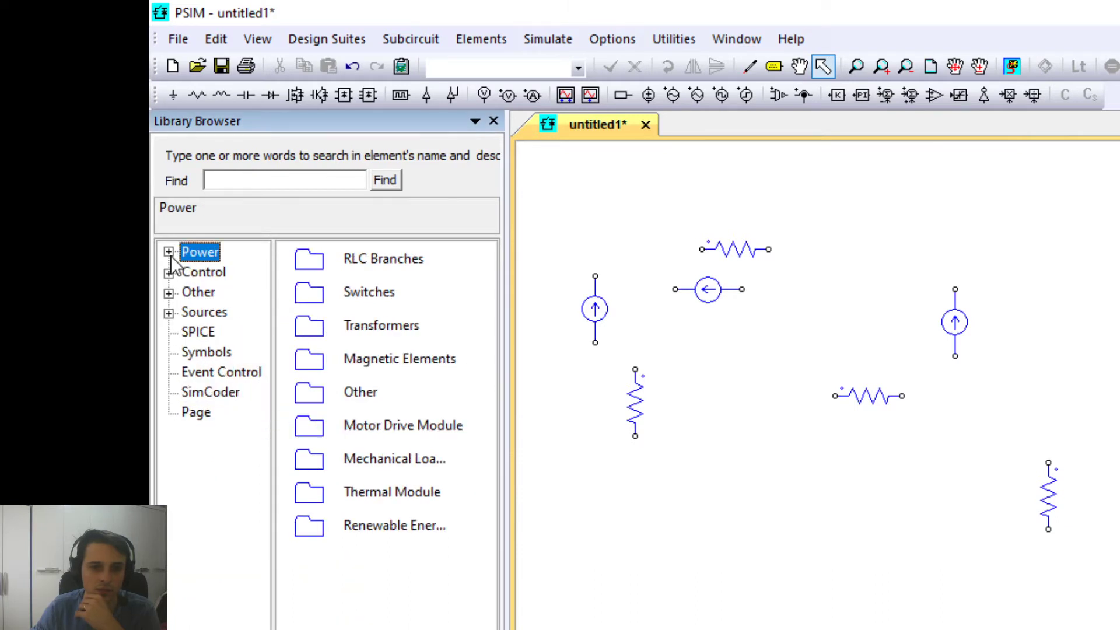
left_click(188, 318)
left_click(169, 313)
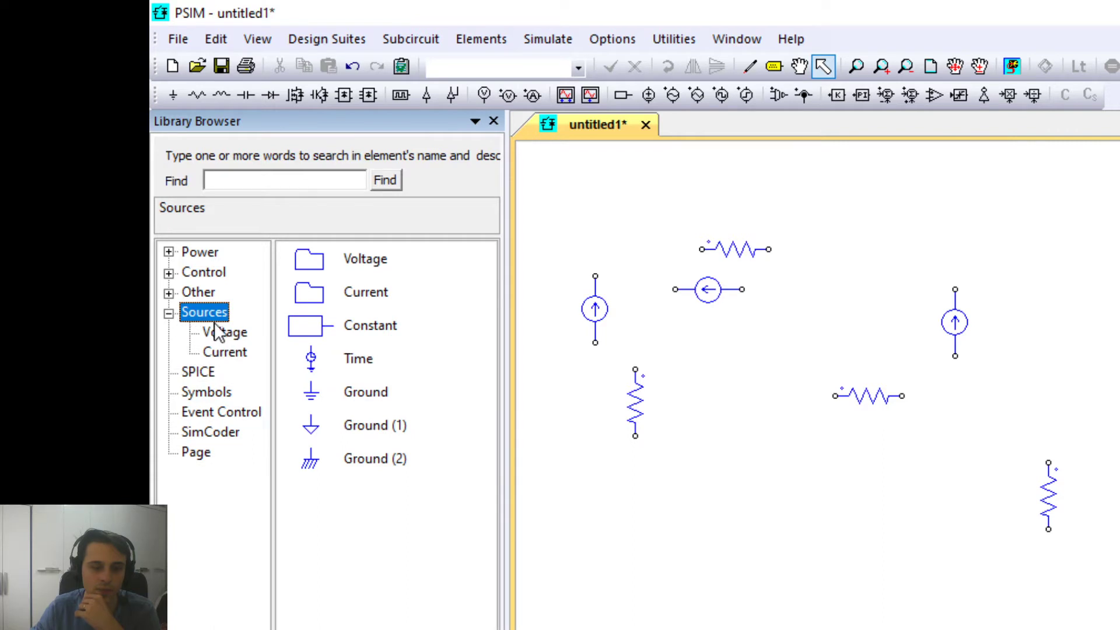
left_click(227, 331)
left_click(234, 354)
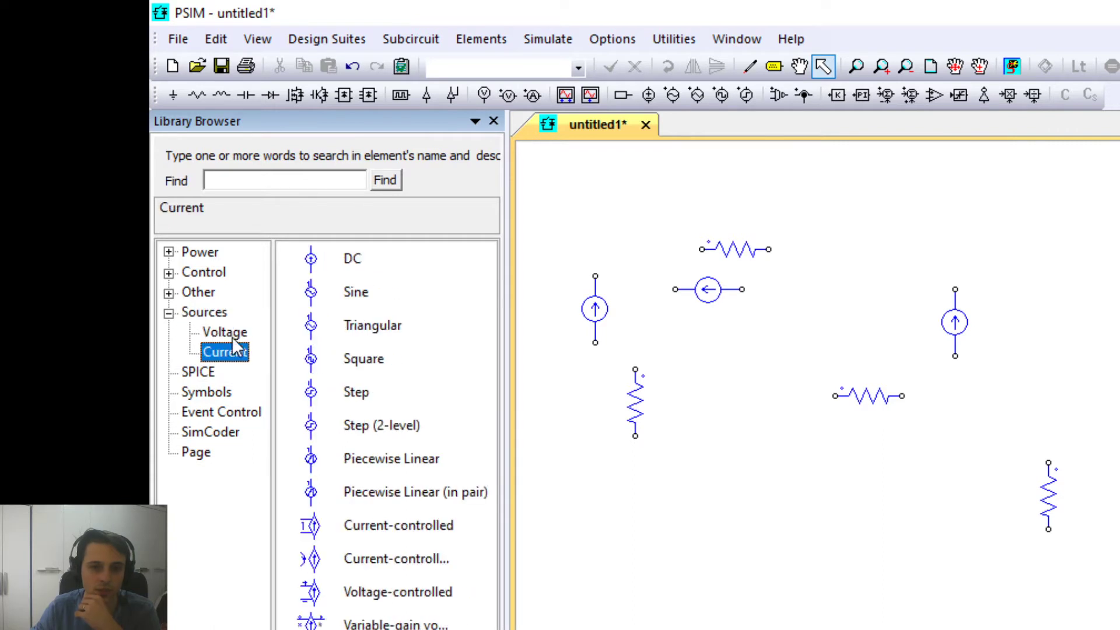
- Compare the Voltage source elements with the Current source elements in the Library Browser
left_click(232, 336)
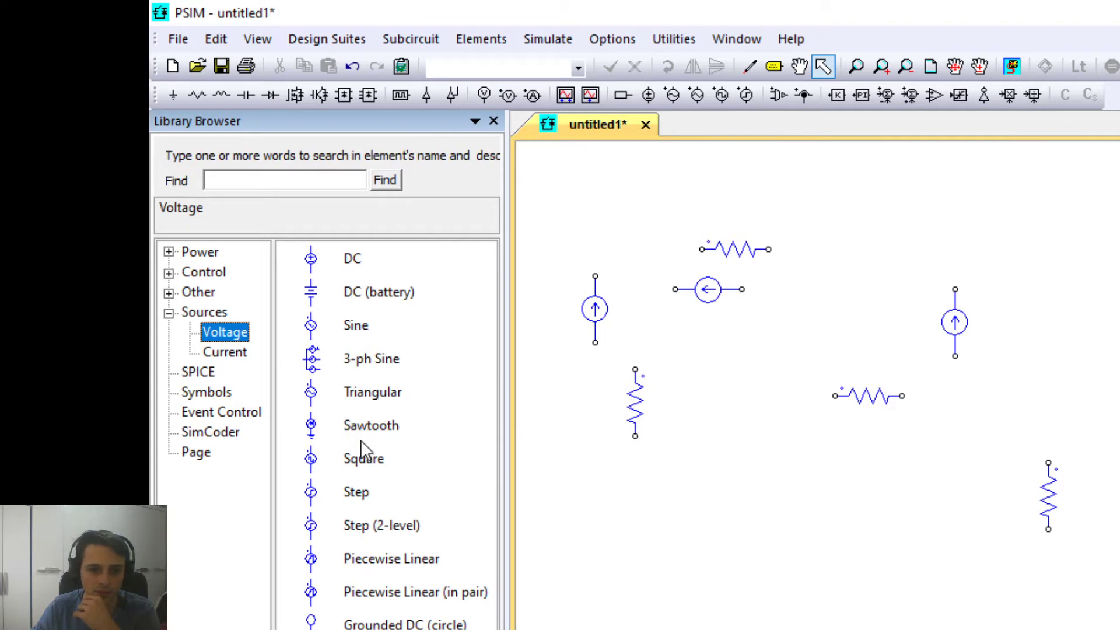
left_click(383, 527)
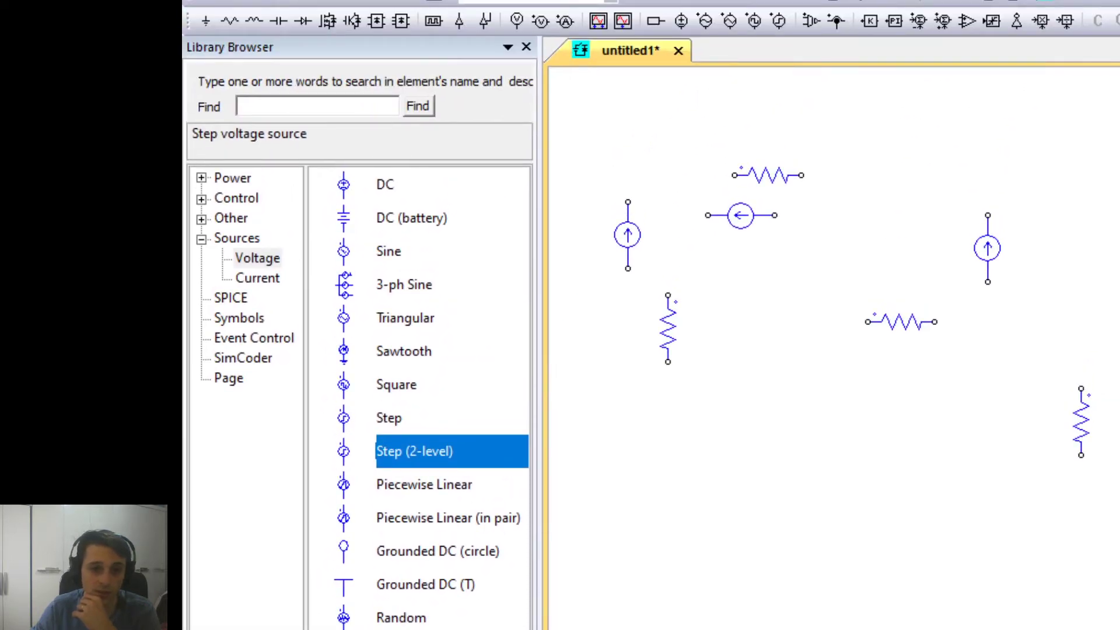
left_click(252, 279)
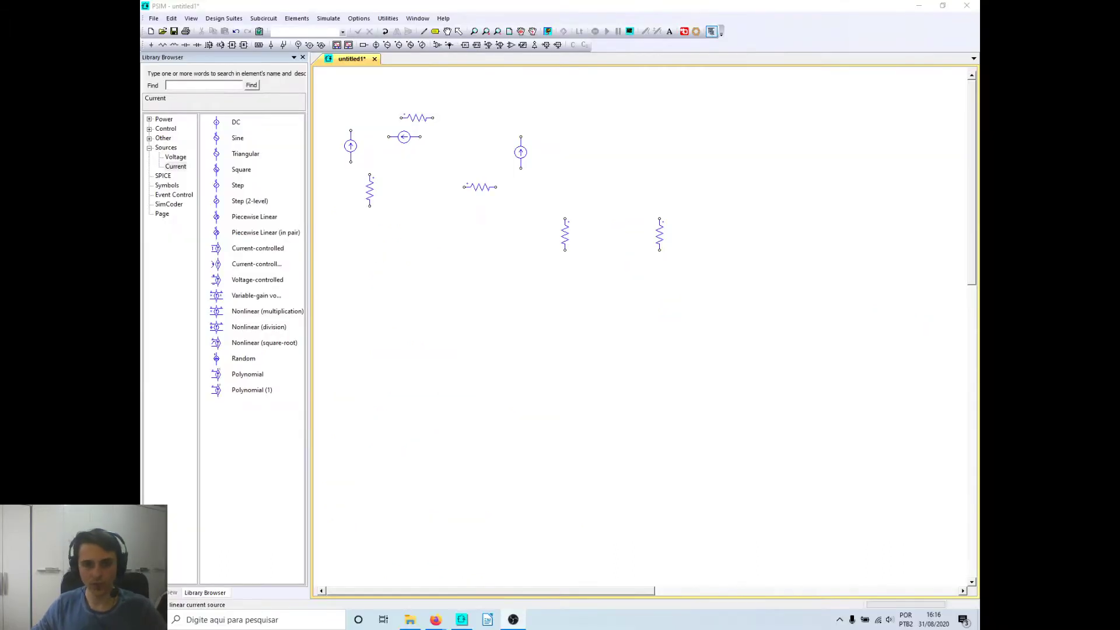
left_click_drag(238, 185, 463, 233)
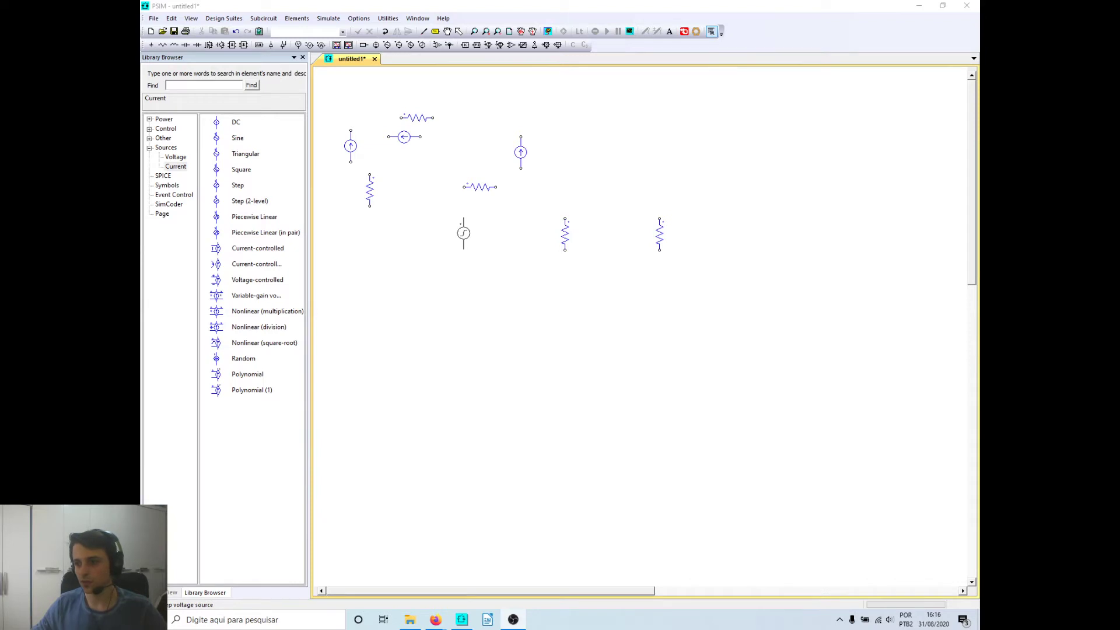
right_click(464, 233)
left_click(464, 233)
key("Escape")
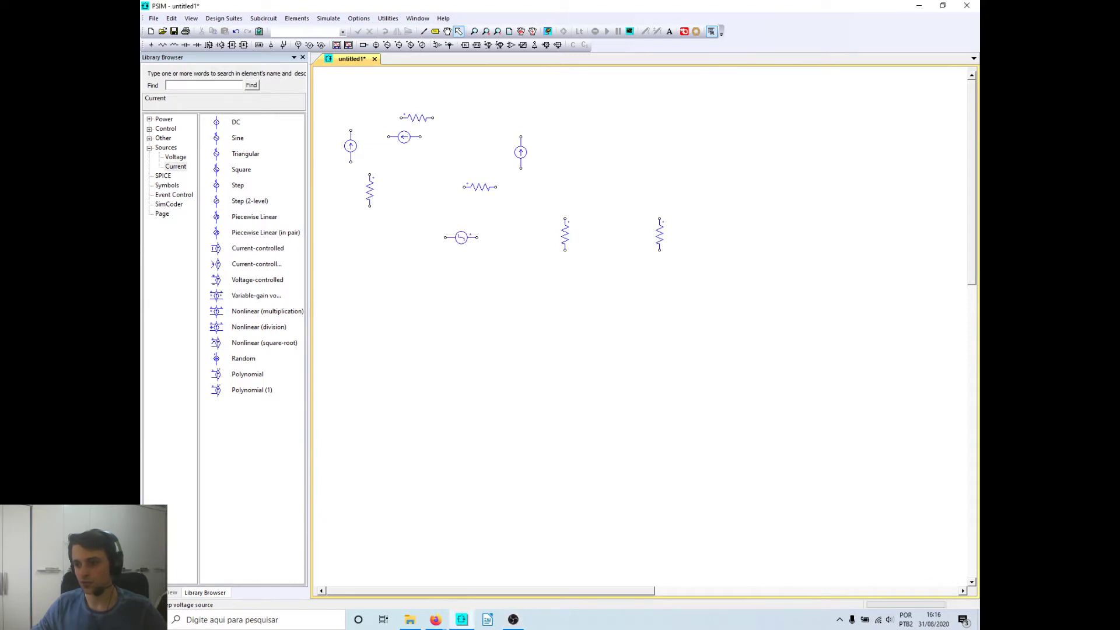
left_click(460, 237)
key("Delete")
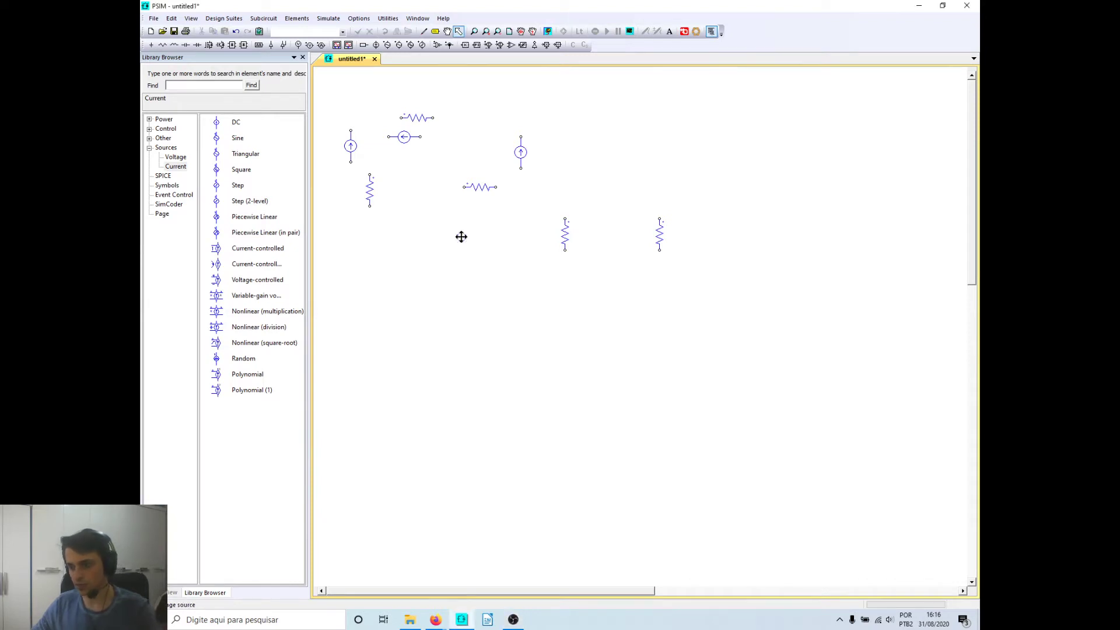
- Close the Library Browser and Project View and enlarge the schematic so the circuit fills the workspace
left_click(509, 32)
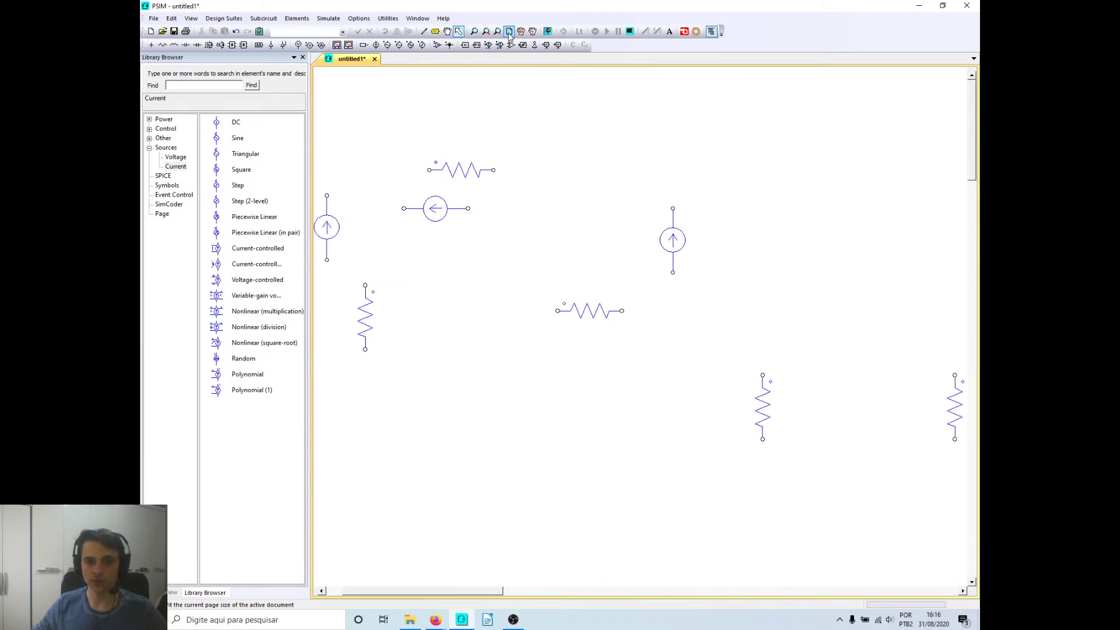
left_click(714, 32)
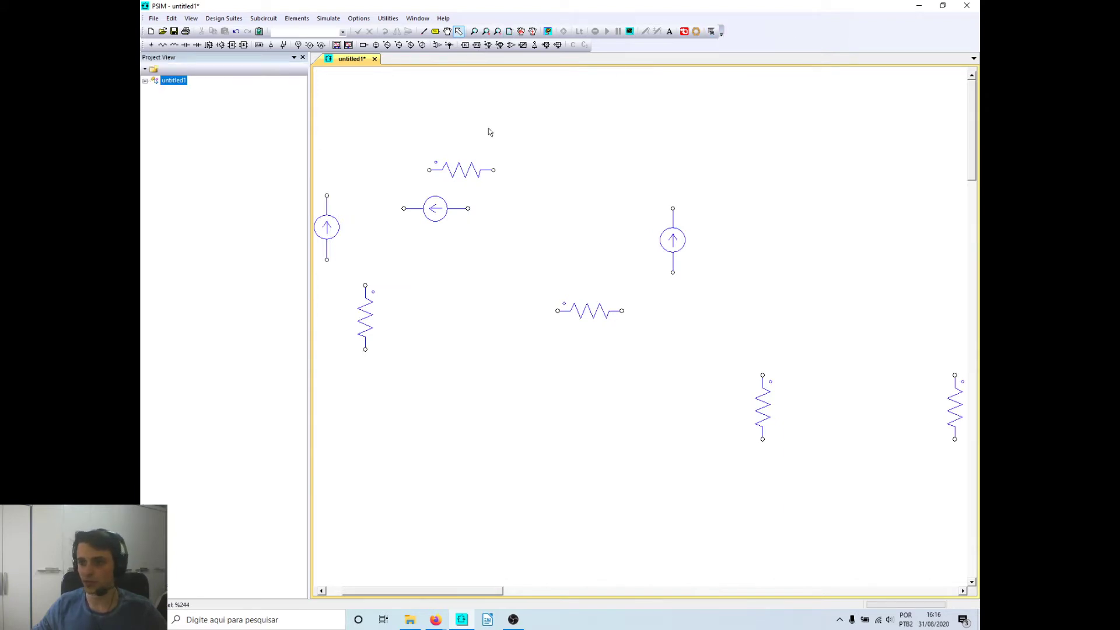
left_click(303, 58)
left_click(500, 33)
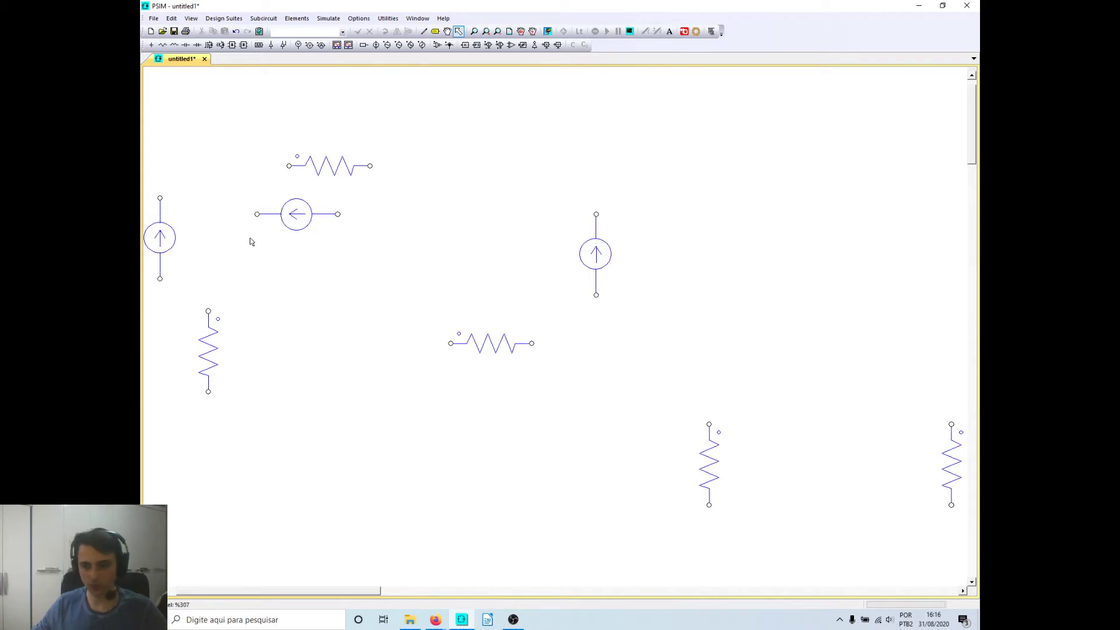
- Following the reference drawing, move the top resistor higher and the left-pointing current source up and to the left
key("alt+Tab")
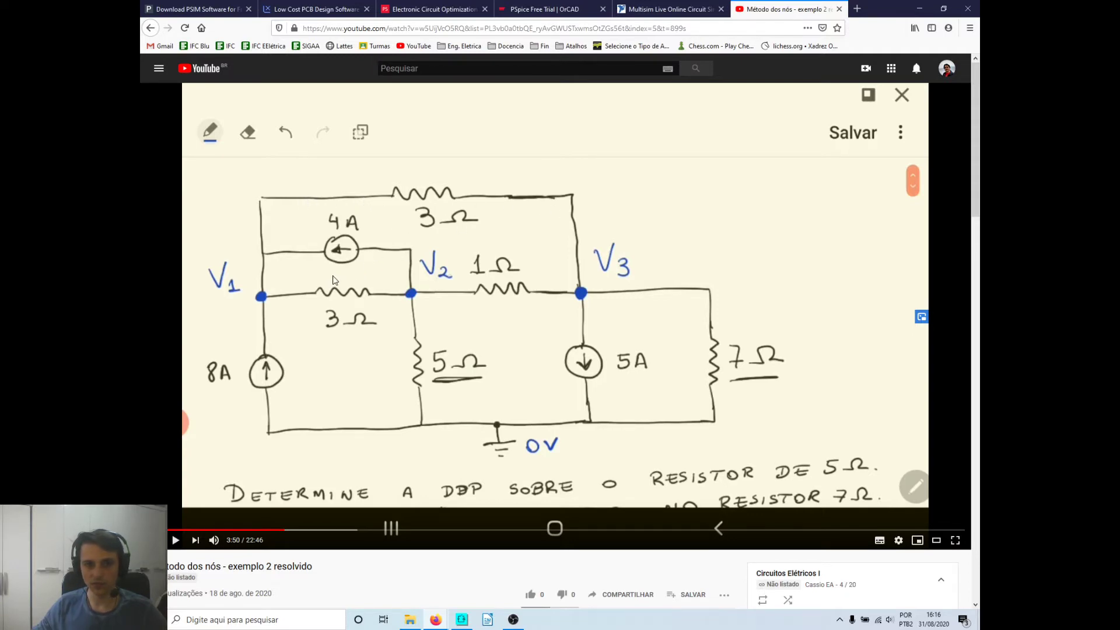
key("alt+Tab")
key("Tab")
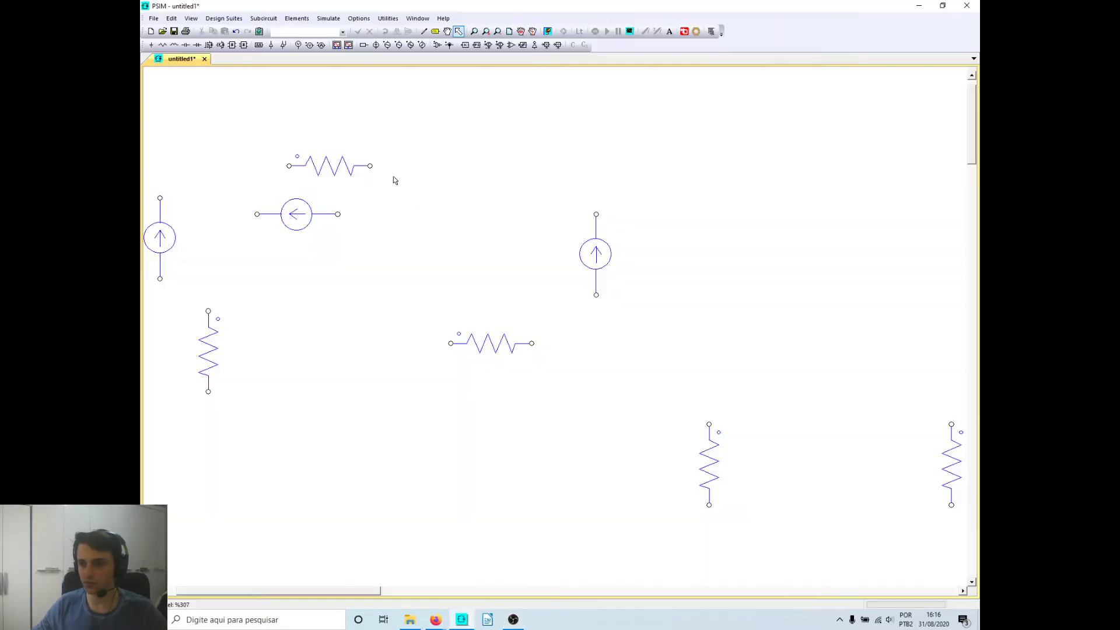
left_click_drag(318, 169, 335, 105)
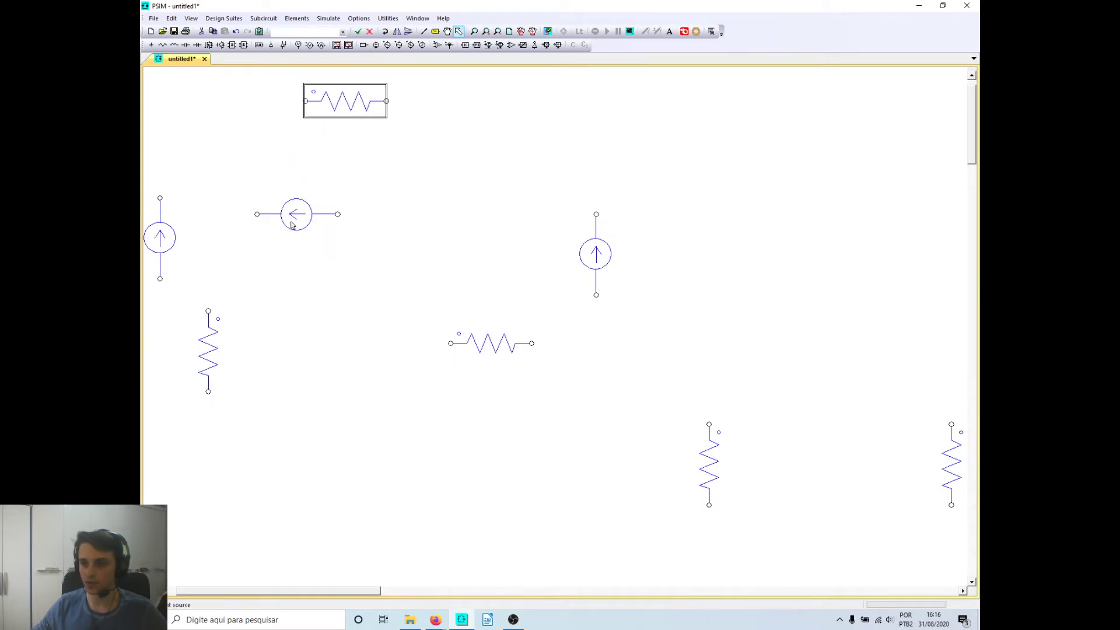
left_click_drag(293, 225, 261, 193)
- Rotate the leftmost vertical resistor to horizontal and align it and the other lower horizontal resistor in a row with the left-pointing current source
left_click(204, 348)
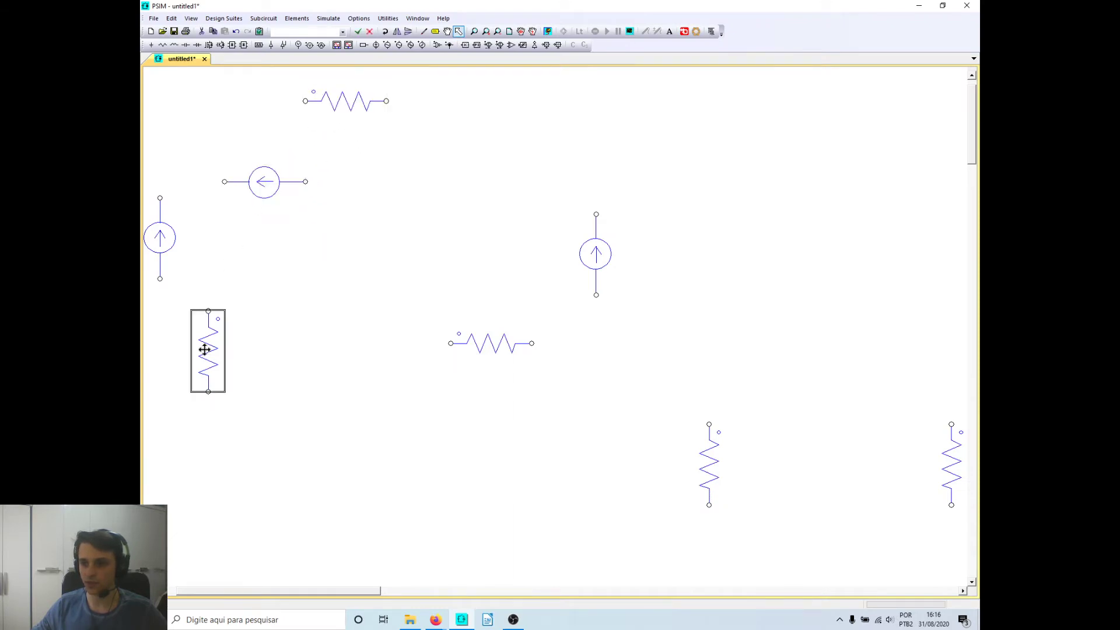
left_click_drag(204, 349, 350, 220)
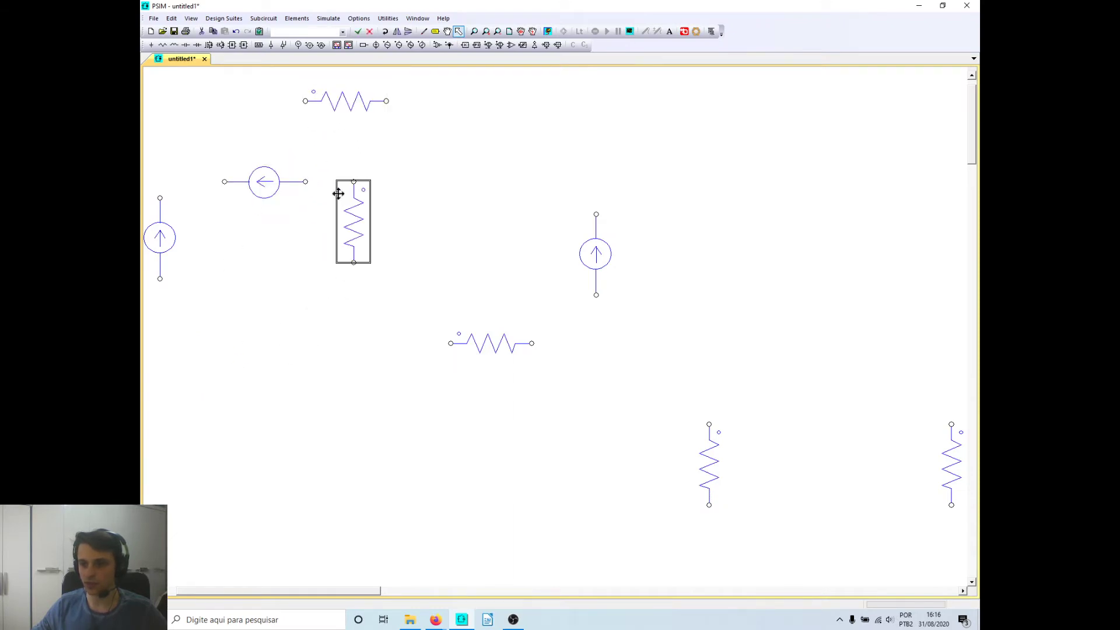
left_click(385, 30)
left_click(385, 31)
left_click(385, 31)
left_click_drag(355, 240, 361, 180)
left_click_drag(468, 350, 468, 188)
- Check the 5 Ω resistor in the reference drawing and move a vertical resistor below the gap between the two row resistors
key("alt+Tab")
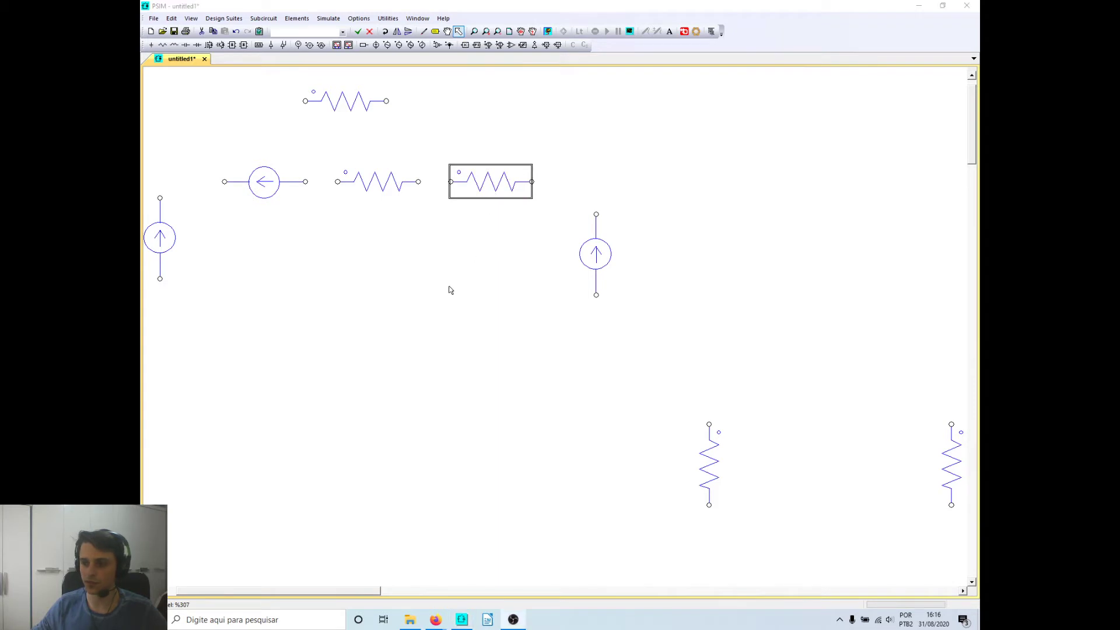
key("alt+Tab")
key("Tab")
key("alt+Tab")
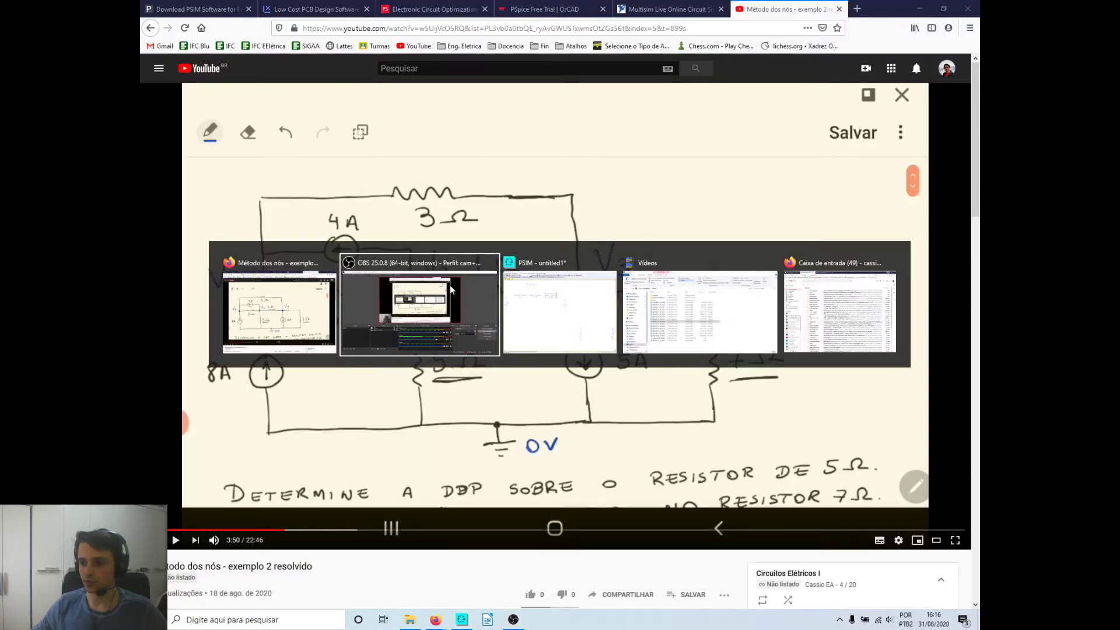
key("Escape")
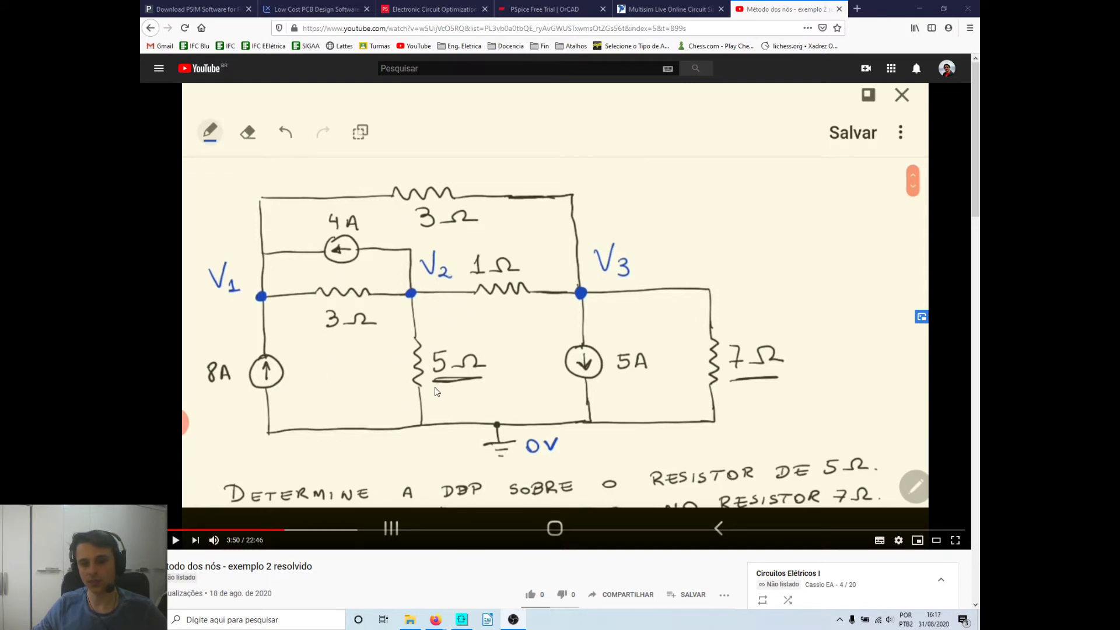
key("alt+Tab")
key("alt+Tab")
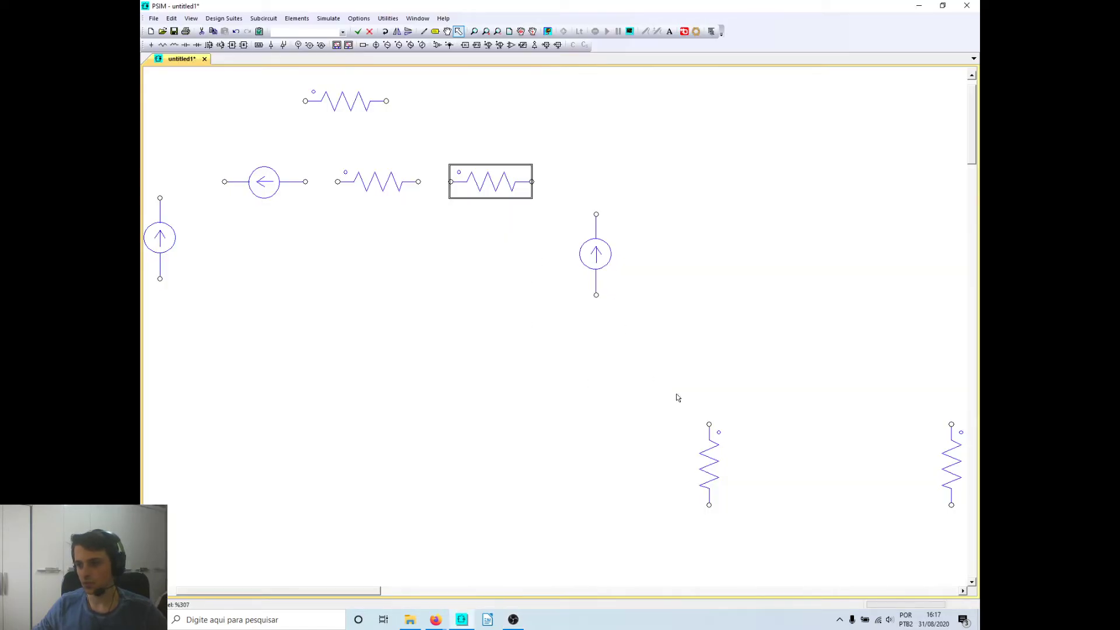
left_click_drag(712, 465, 441, 277)
- Flip the rightmost current source to point down and place it just below the right end of the resistor row
left_click(610, 257)
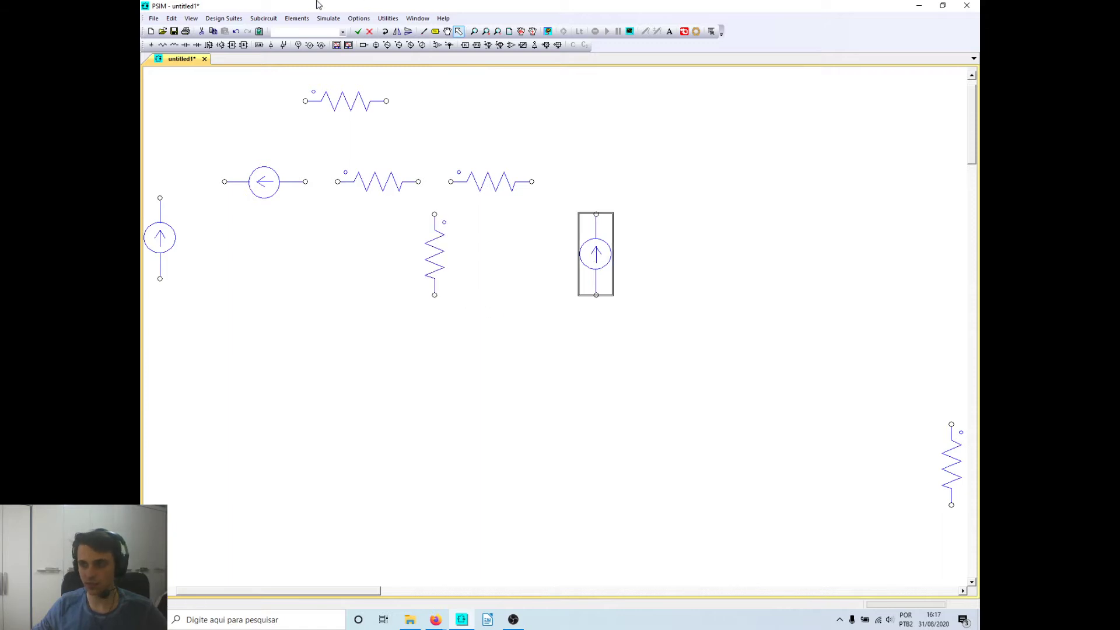
left_click(407, 32)
left_click_drag(603, 265, 592, 266)
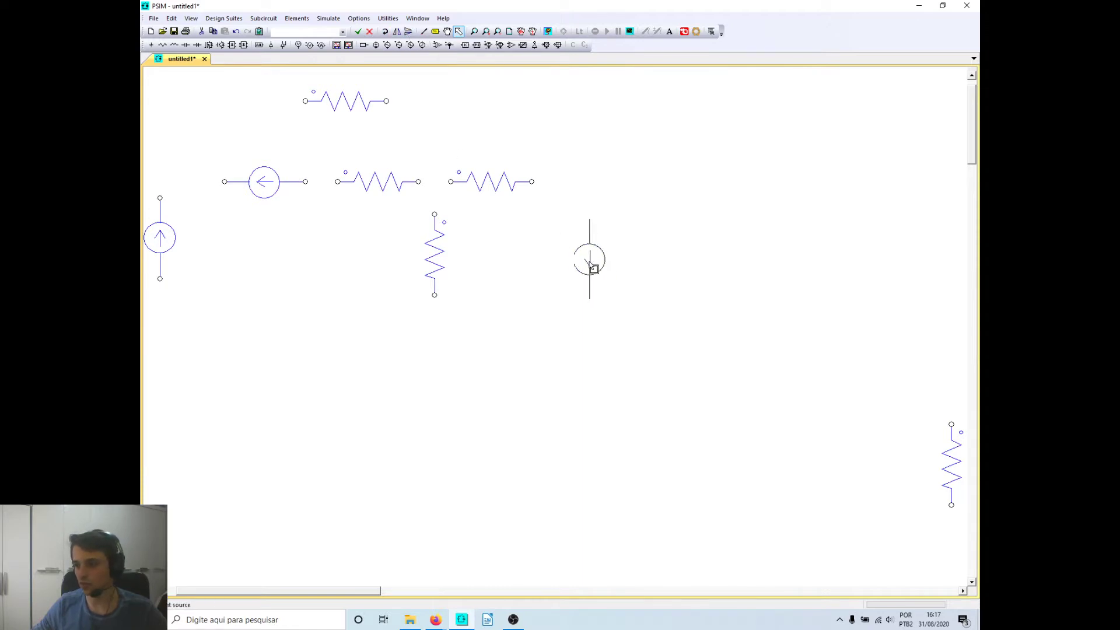
left_click(549, 246)
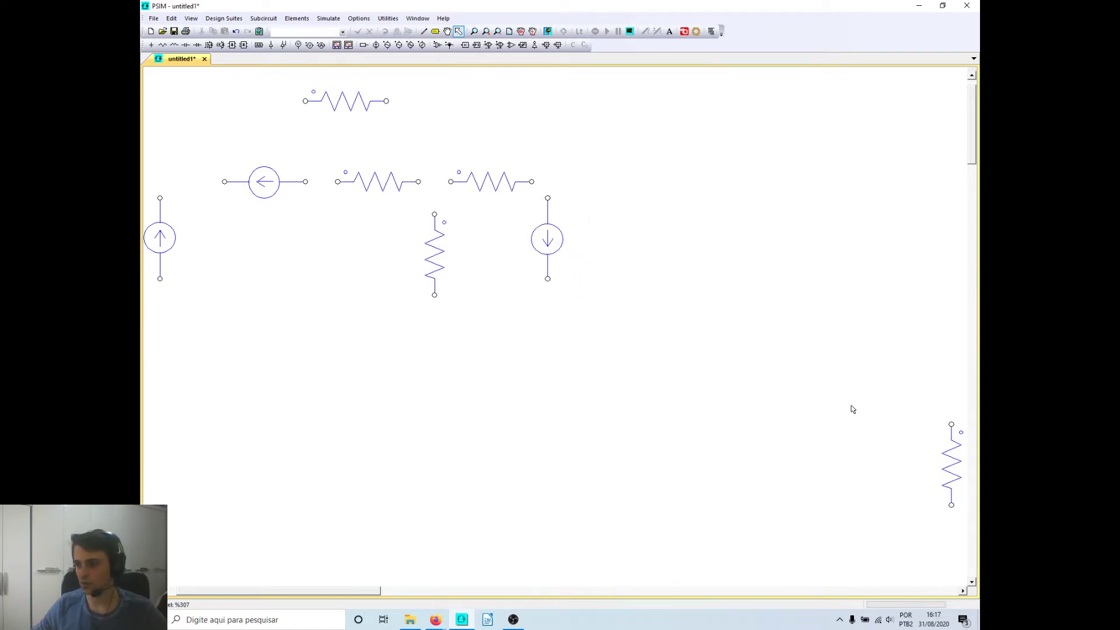
- Check the 7 Ω resistor in the reference drawing and move the remaining vertical resistor to the right of the down-pointing current source
key("alt+Tab")
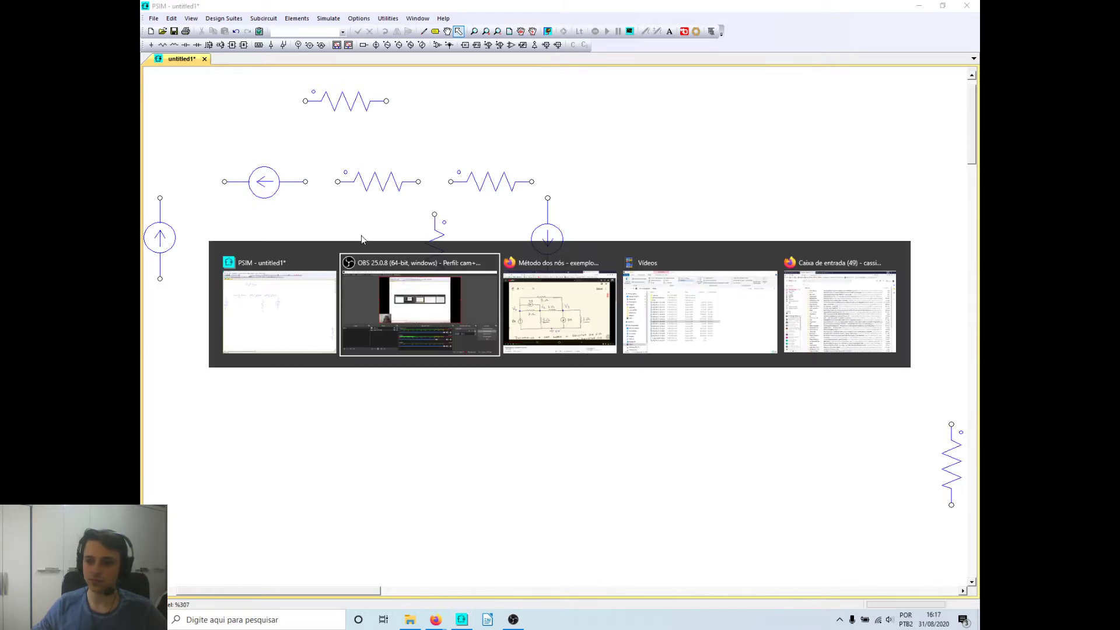
key("alt+Tab")
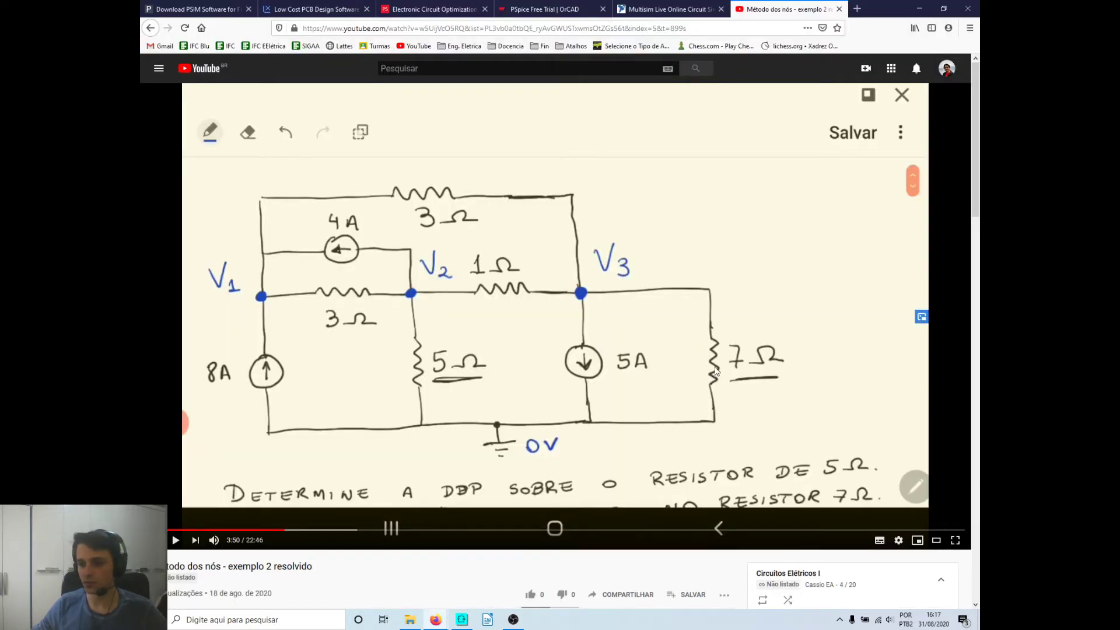
key("alt+Tab")
key("alt+Tab")
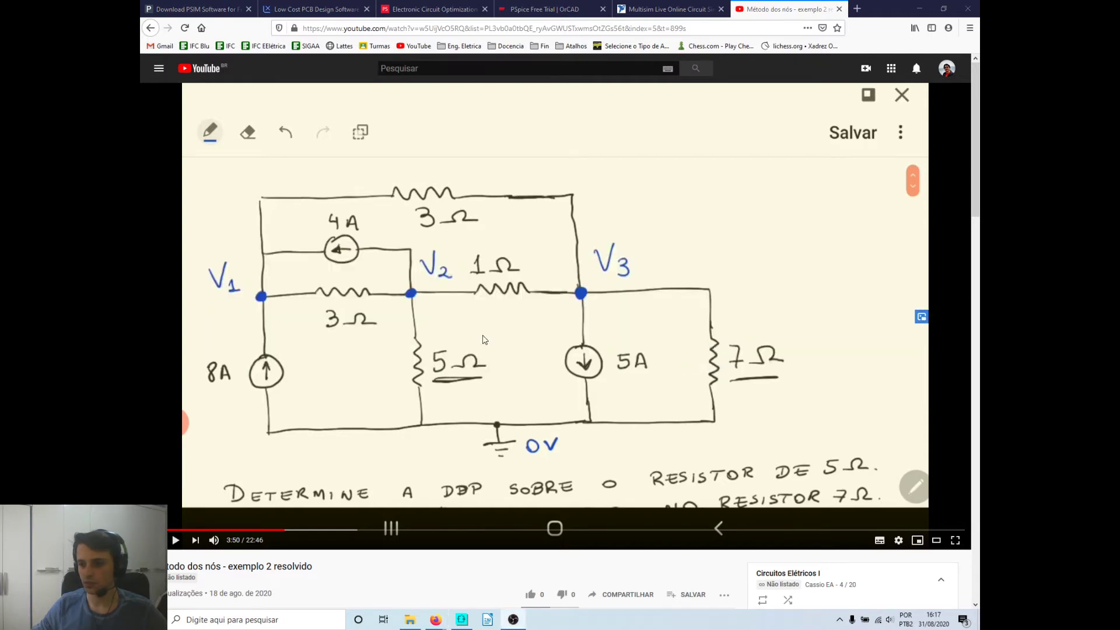
key("alt+Tab")
key("alt+Tab")
left_click_drag(952, 466, 648, 274)
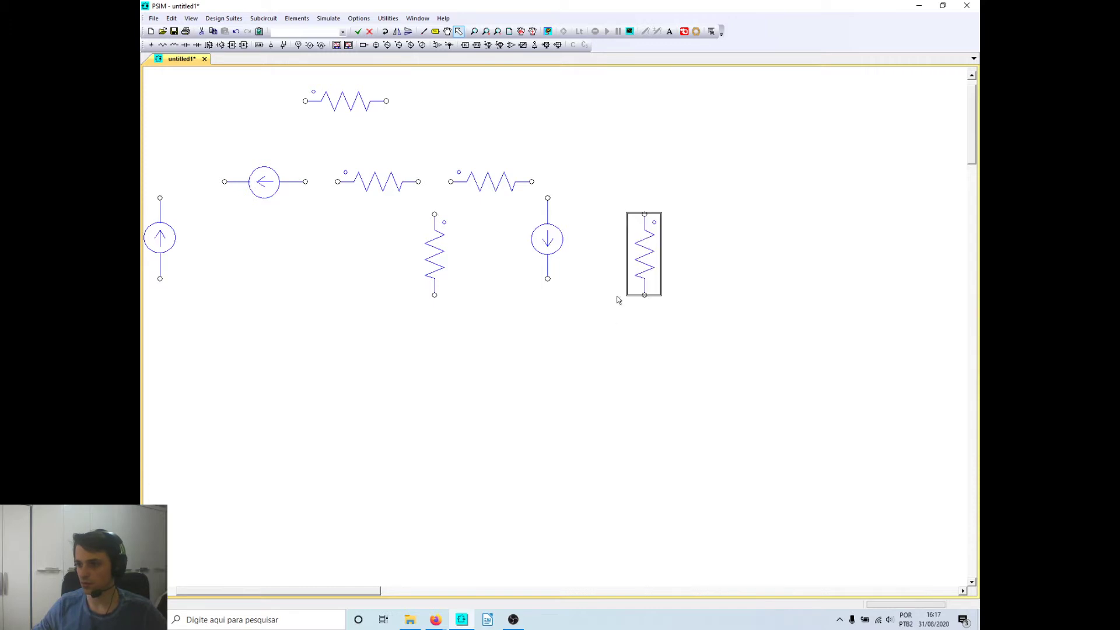
left_click(475, 362)
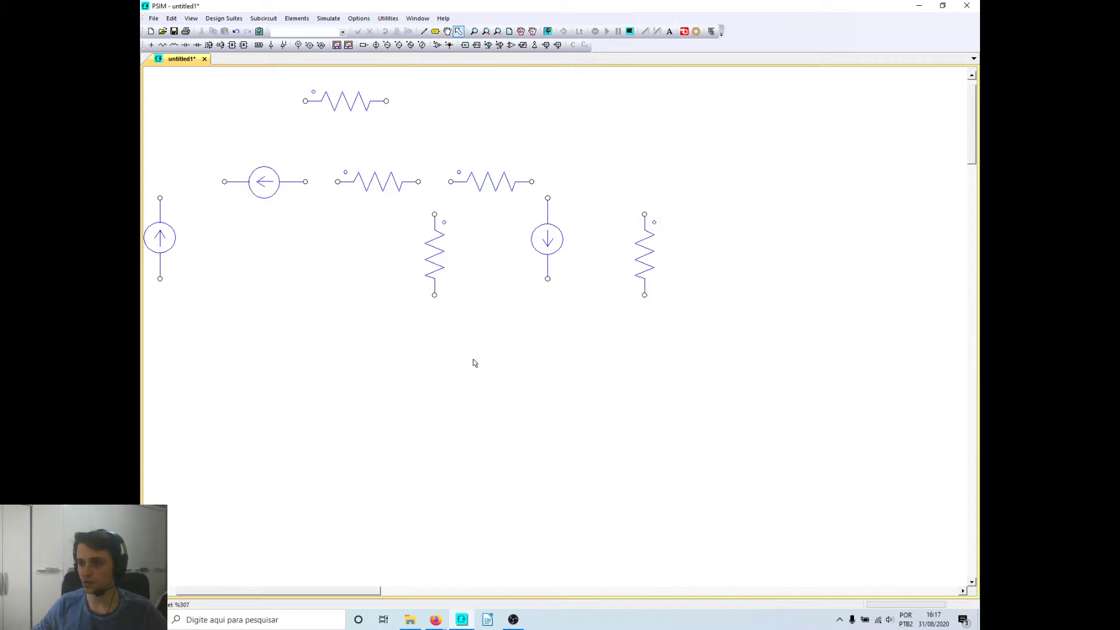
- Wire the up-pointing source, left-pointing source and two row resistors in series, and connect the top resistor's left end to the up-pointing source's upper node
left_click(429, 34)
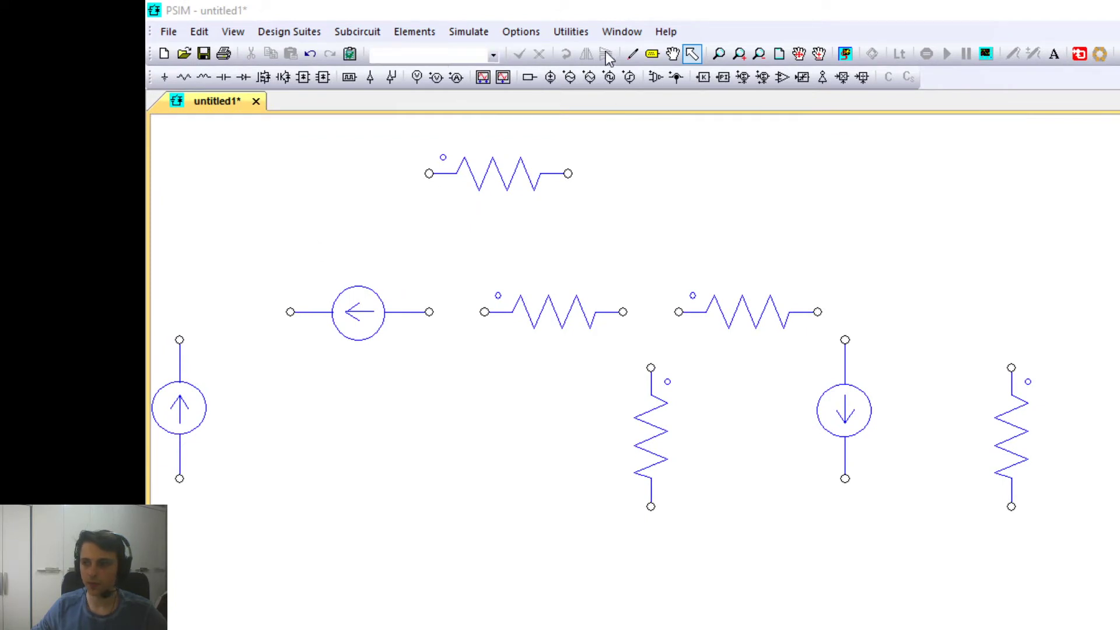
left_click(632, 59)
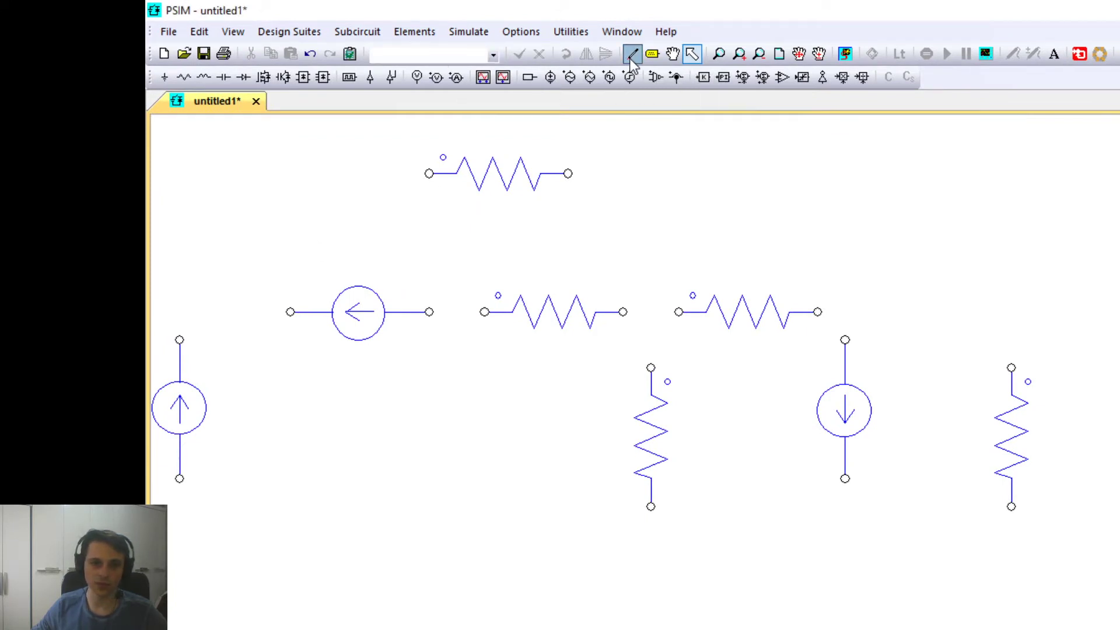
mouse_move(180, 340)
left_mouse_down()
mouse_move(180, 315)
mouse_move(290, 312)
left_mouse_up()
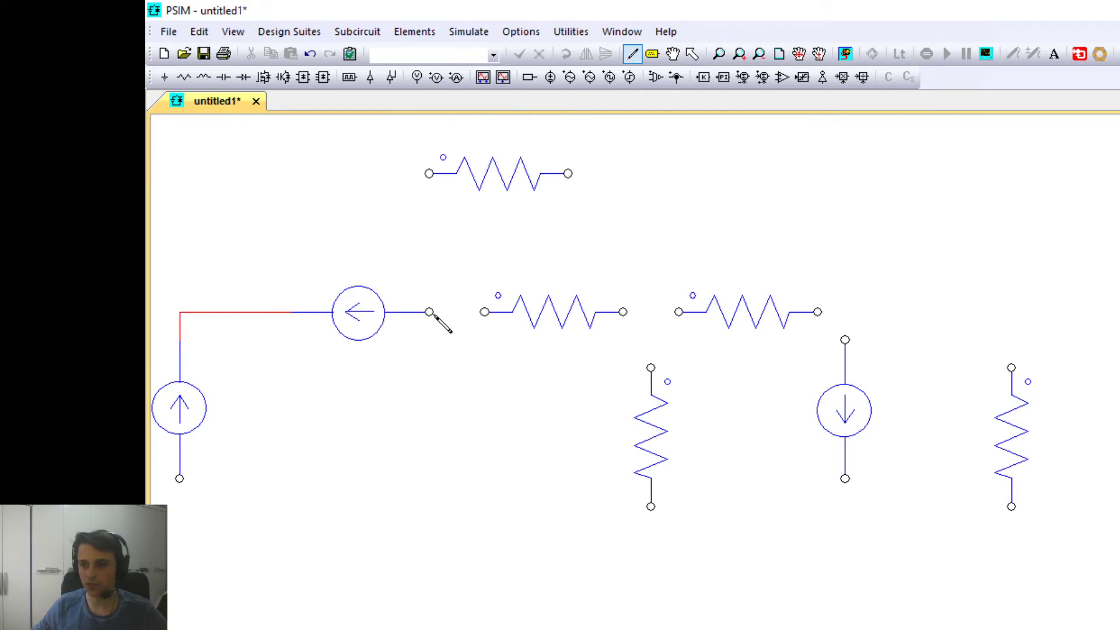
left_click_drag(429, 312, 484, 312)
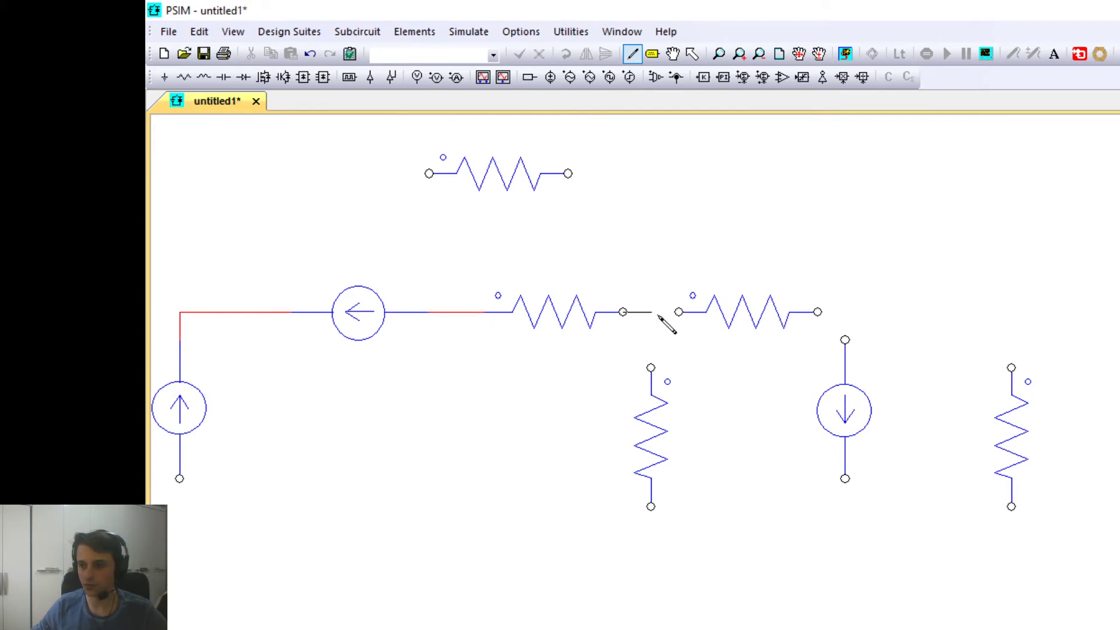
left_click_drag(658, 316, 678, 312)
mouse_move(429, 173)
left_mouse_down()
mouse_move(225, 199)
mouse_move(180, 312)
left_mouse_up()
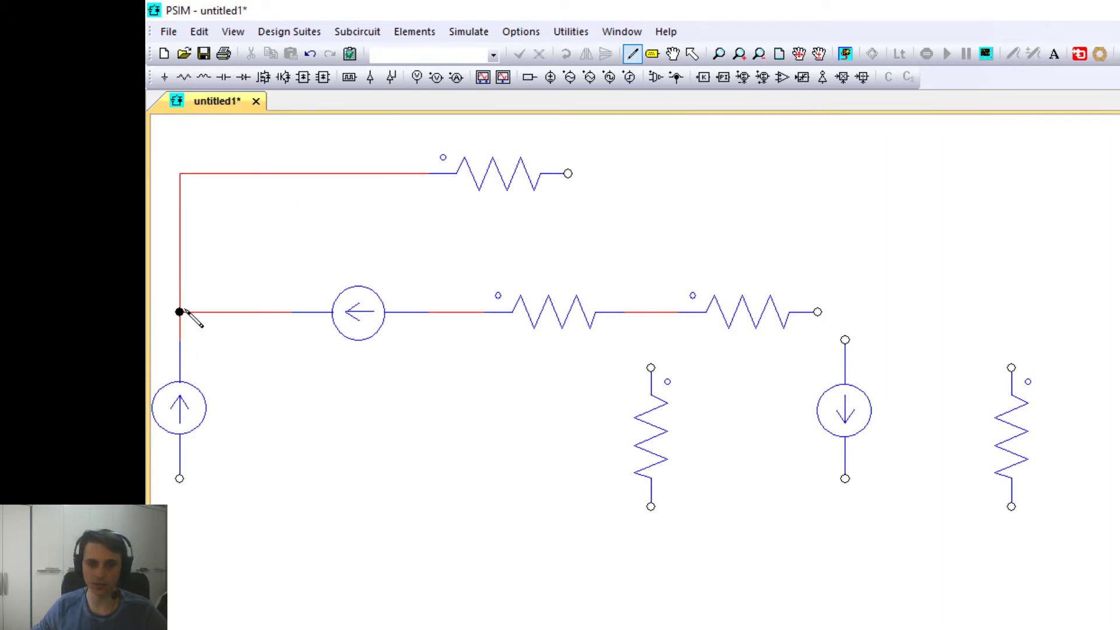
- Following the reference, wire the top and row resistors' right ends to the down-pointing source, and the middle vertical resistor to the junction between the row resistors
key("alt+Tab")
key("alt+Tab")
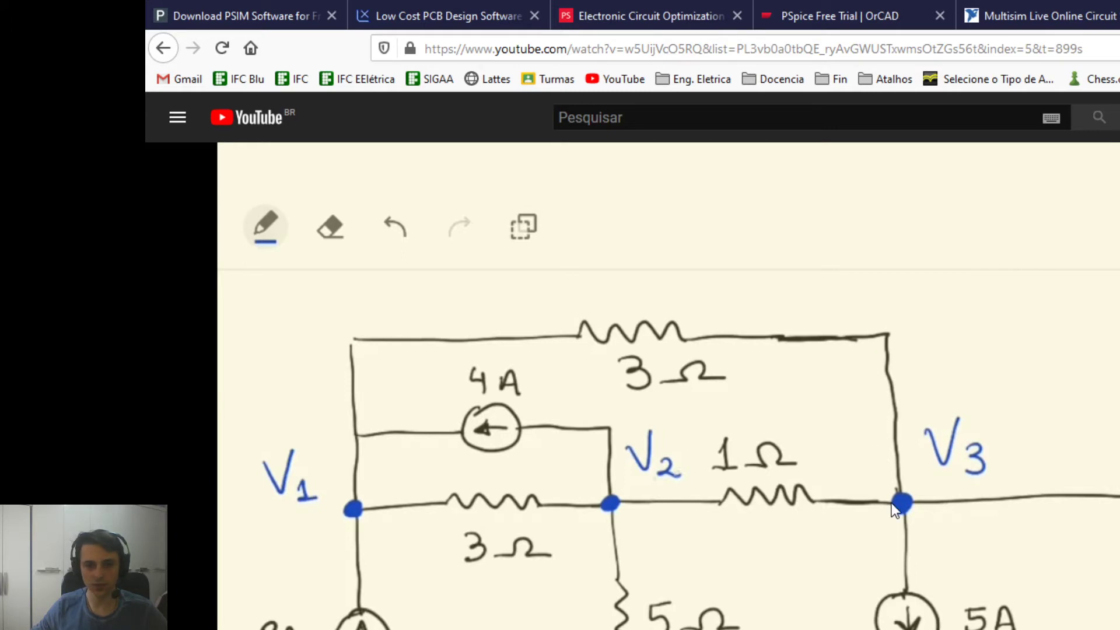
key("alt+Tab")
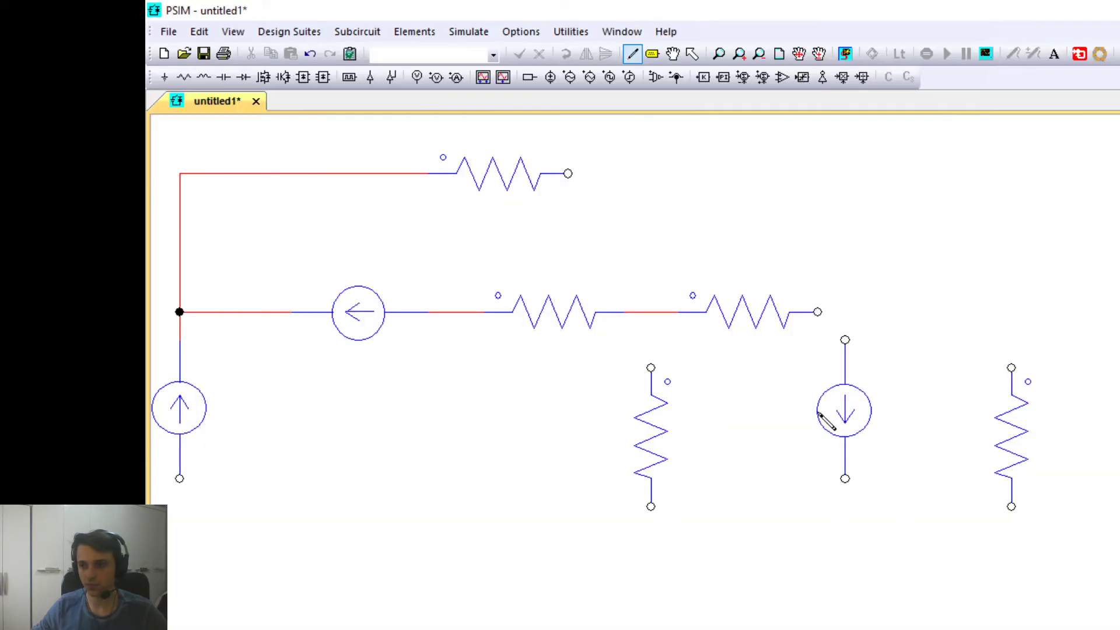
mouse_move(568, 174)
left_mouse_down()
mouse_move(812, 227)
mouse_move(845, 339)
mouse_move(841, 313)
left_mouse_up()
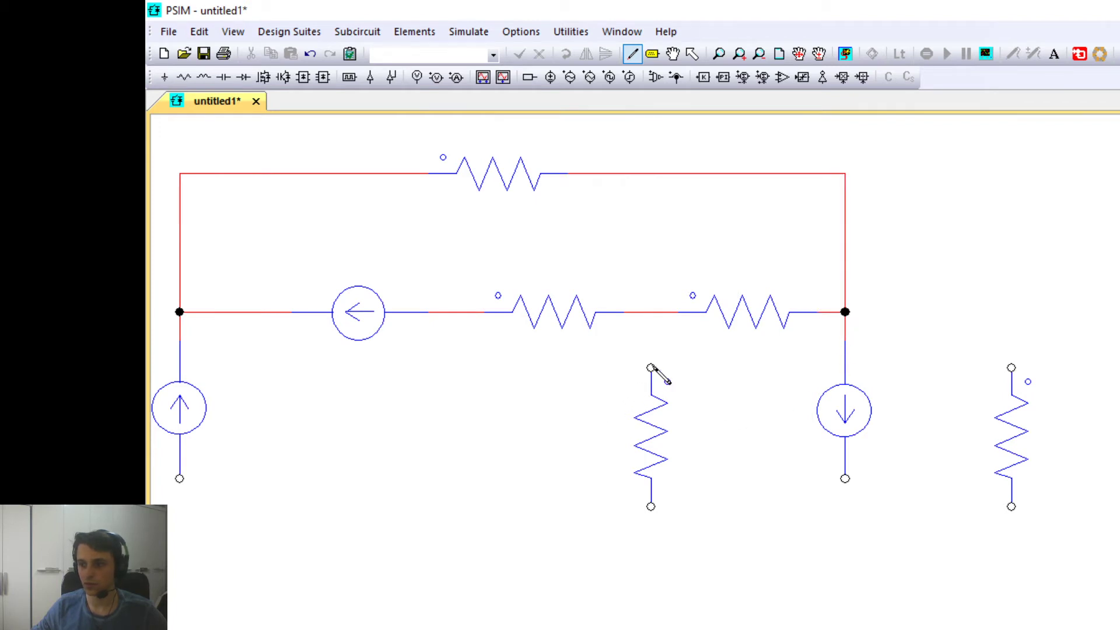
mouse_move(651, 368)
left_mouse_down()
mouse_move(665, 317)
mouse_move(652, 313)
left_mouse_up()
key("alt+Tab")
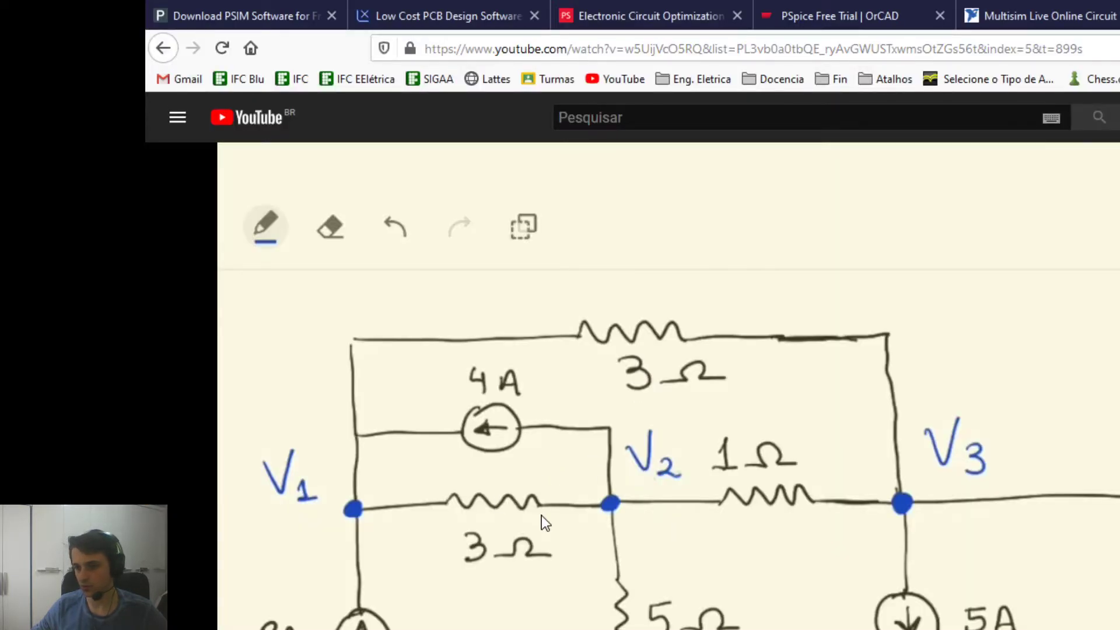
- Return to PSIM and move the row resistor beside the left-pointing current source to directly below that source
key("alt+Tab")
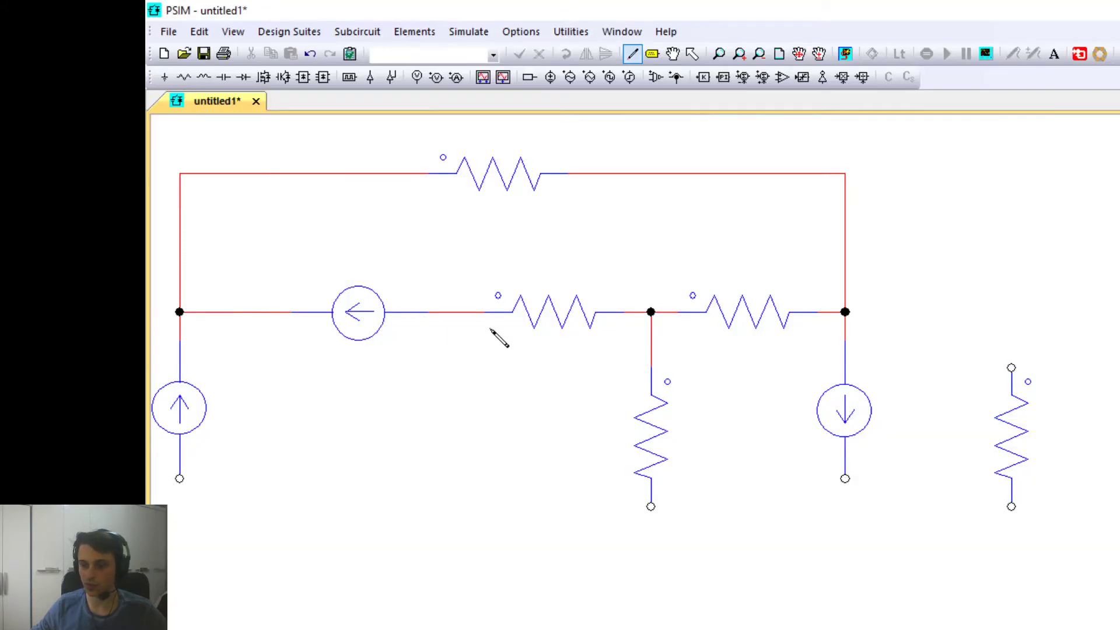
key("Escape")
left_click(560, 315)
left_click_drag(560, 315, 361, 402)
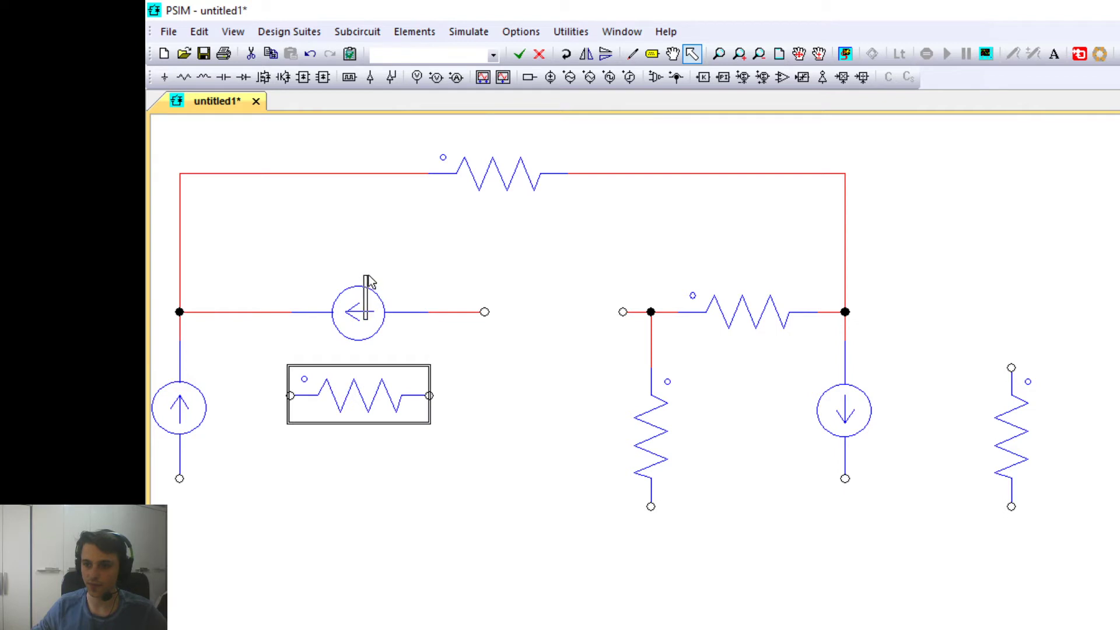
left_click(370, 289)
left_click(370, 313)
- Delete the wires on both sides of the left-pointing current source
left_click(255, 318)
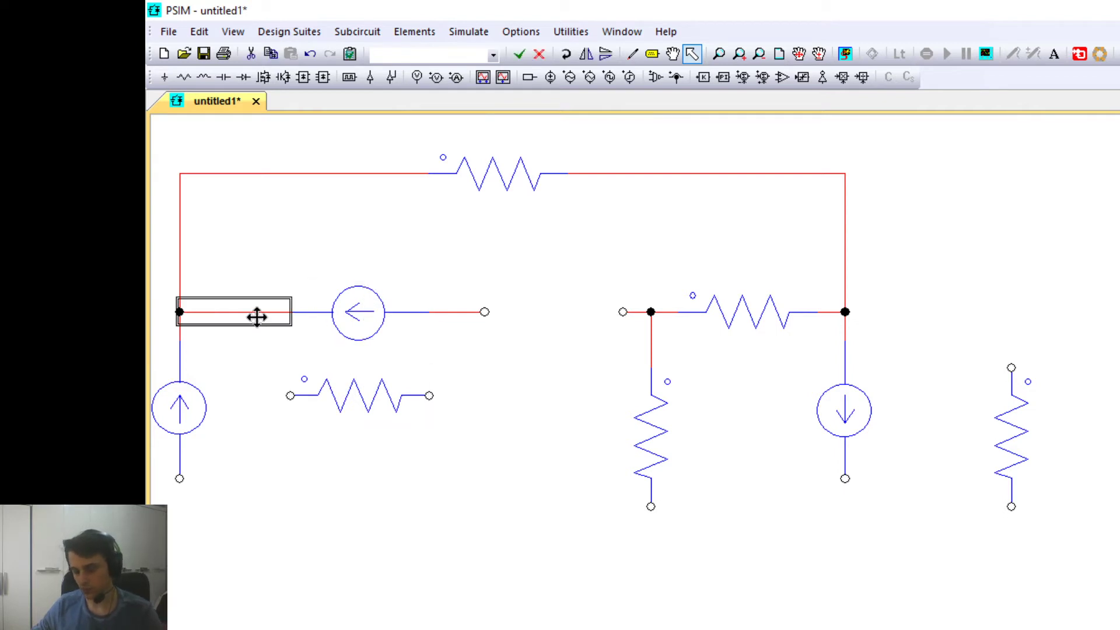
key("Delete")
left_click(469, 317)
key("Delete")
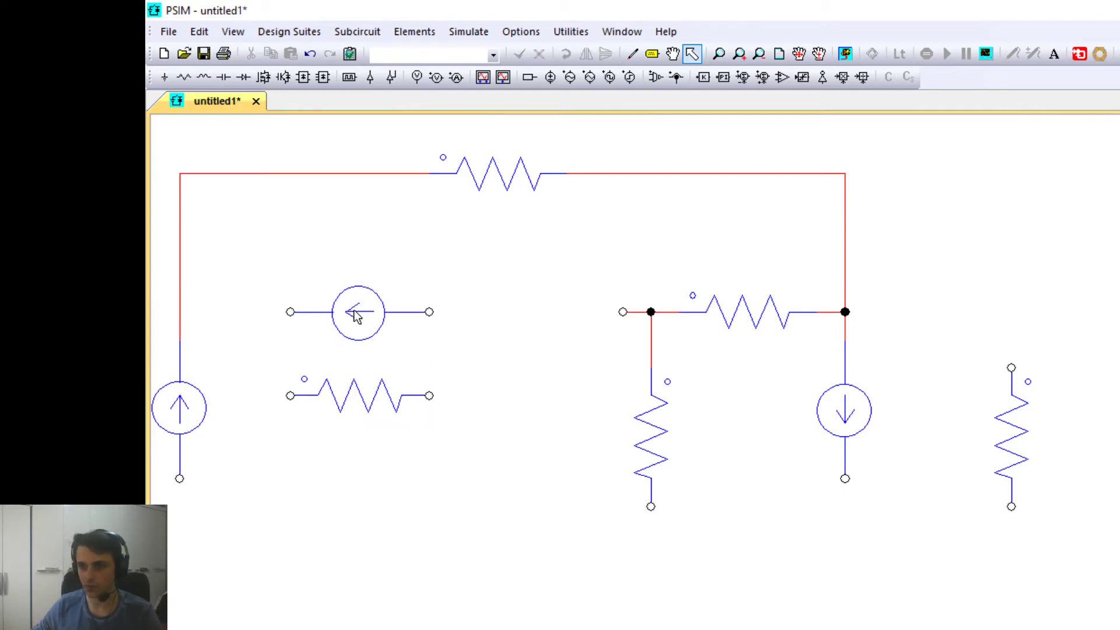
- Shift the left-pointing source and the resistor below it up and left, and bring the middle vertical resistor close to their right ends
left_click(366, 314)
left_click_drag(366, 313, 338, 258)
left_click_drag(365, 400, 334, 360)
left_click_drag(645, 452, 463, 450)
- Delete the leftover wires at the remaining row resistor's left end and move that resistor up and left, near the middle vertical resistor
left_click(694, 325)
left_click(642, 350)
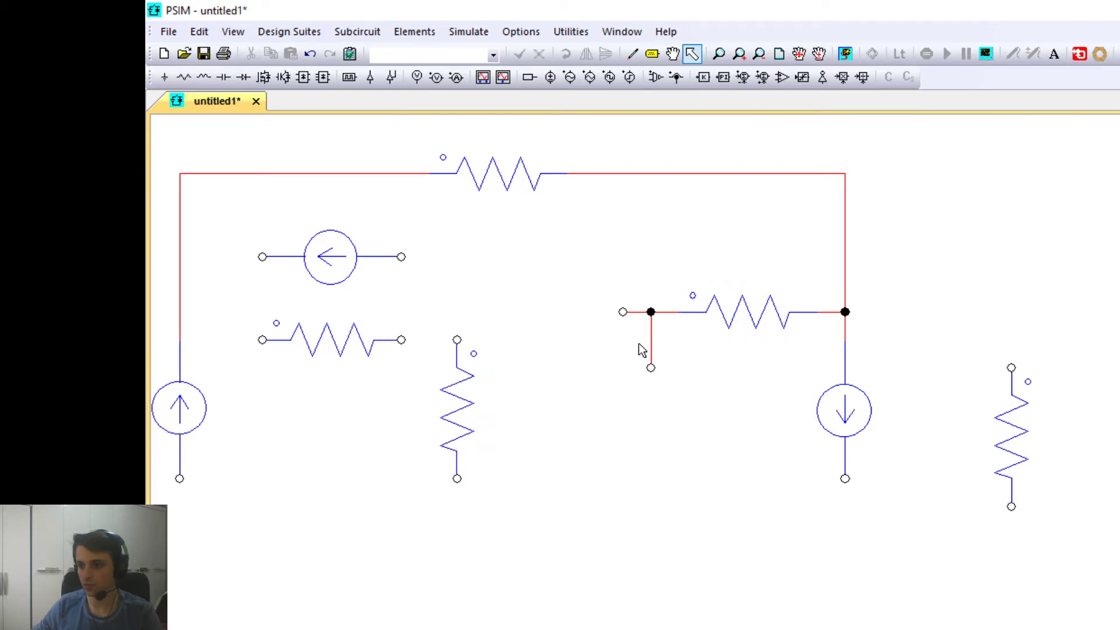
left_click(651, 352)
key("Delete")
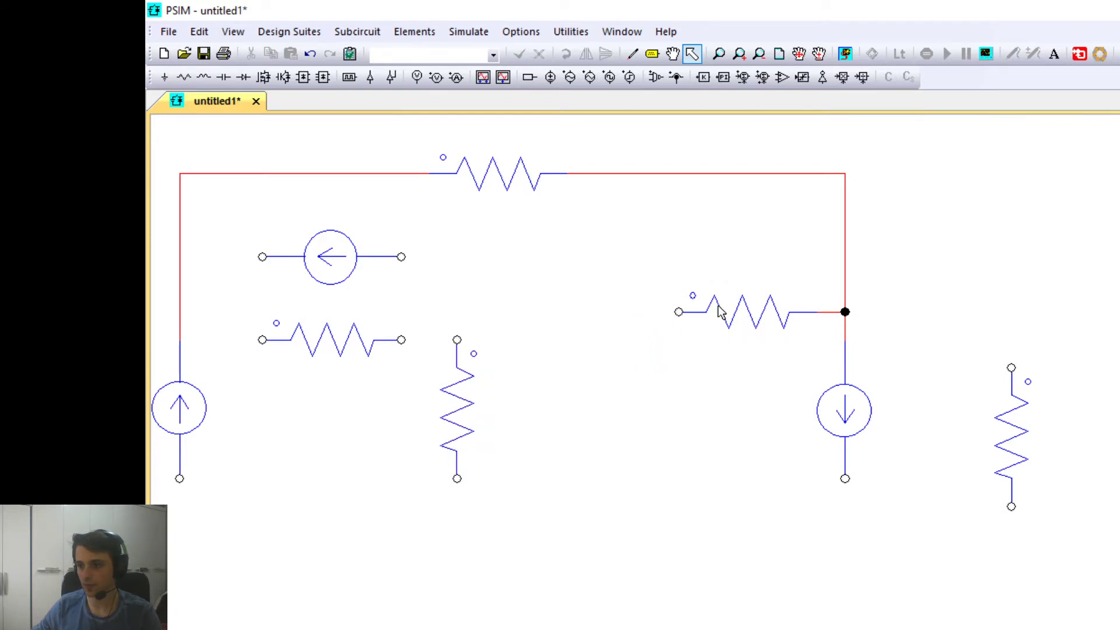
left_click(742, 313)
left_click_drag(743, 312, 579, 294)
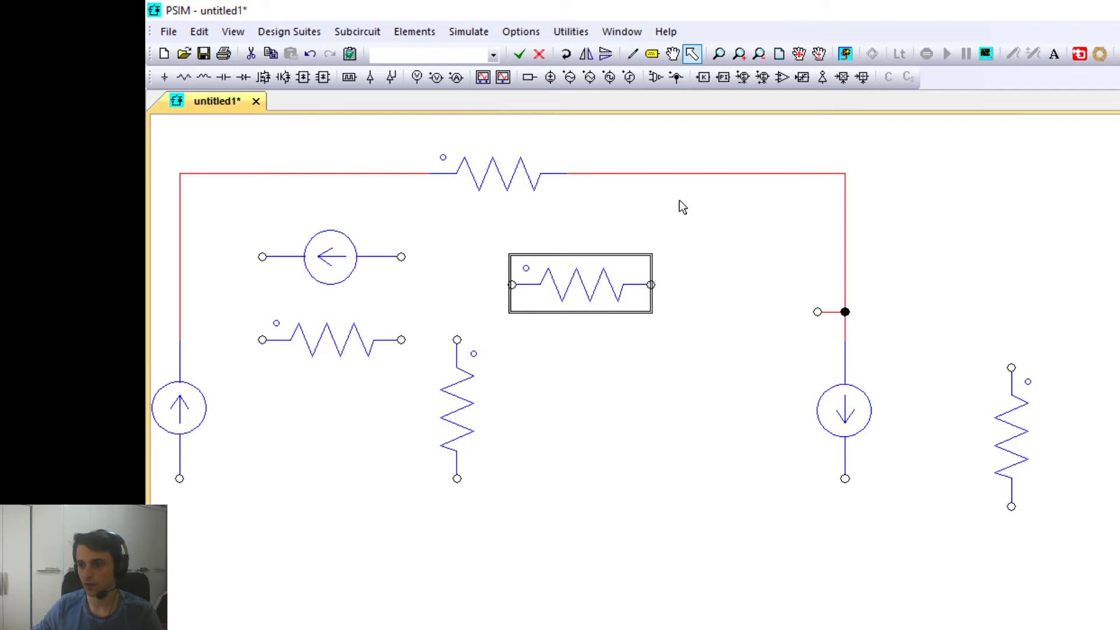
- Delete the wires joining the top resistor's right end and the row resistor's old position to the down-pointing source
left_click(700, 174)
key("Delete")
left_click(844, 323)
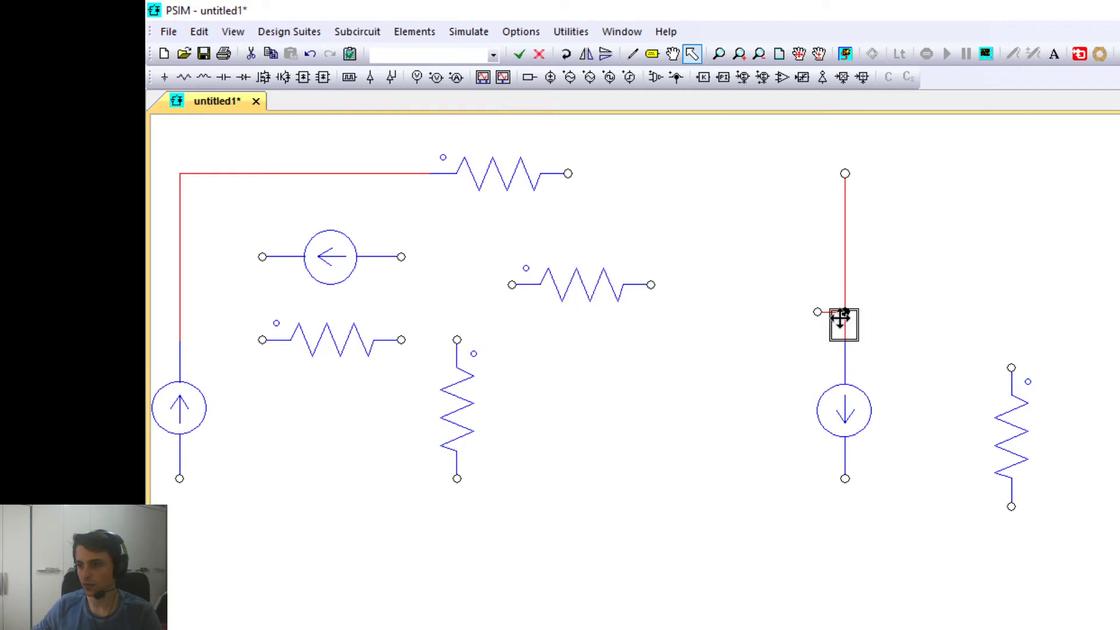
key("Delete")
left_click(844, 294)
key("Delete")
left_click(837, 314)
key("Delete")
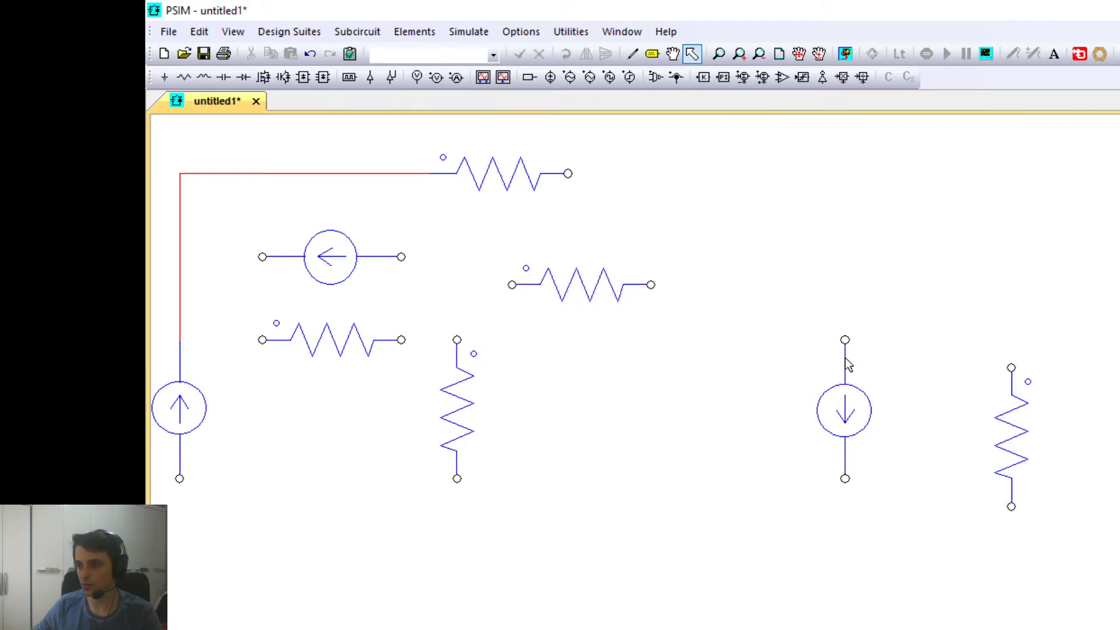
- Move the down-pointing source and the rightmost vertical resistor left to make the circuit more compact
left_click(845, 407)
left_click_drag(845, 408, 707, 419)
left_click_drag(1021, 446, 830, 430)
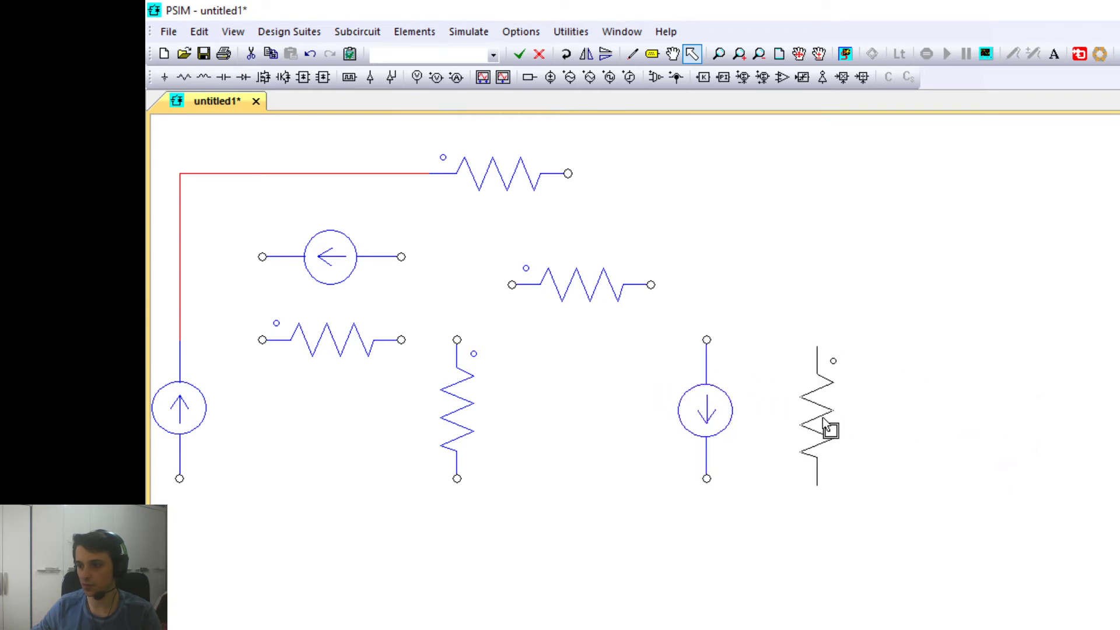
left_click(947, 472)
left_click(491, 173)
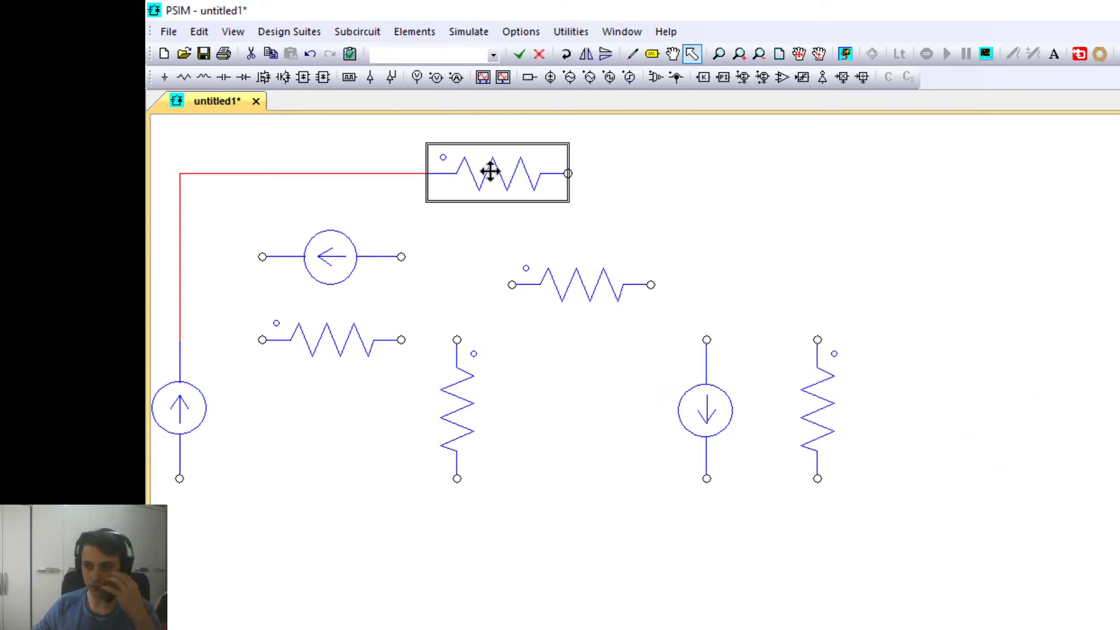
left_click(637, 162)
- Wire the top resistor's right end to the down-pointing source's upper terminal and connect the right row resistor to that wire
key("w")
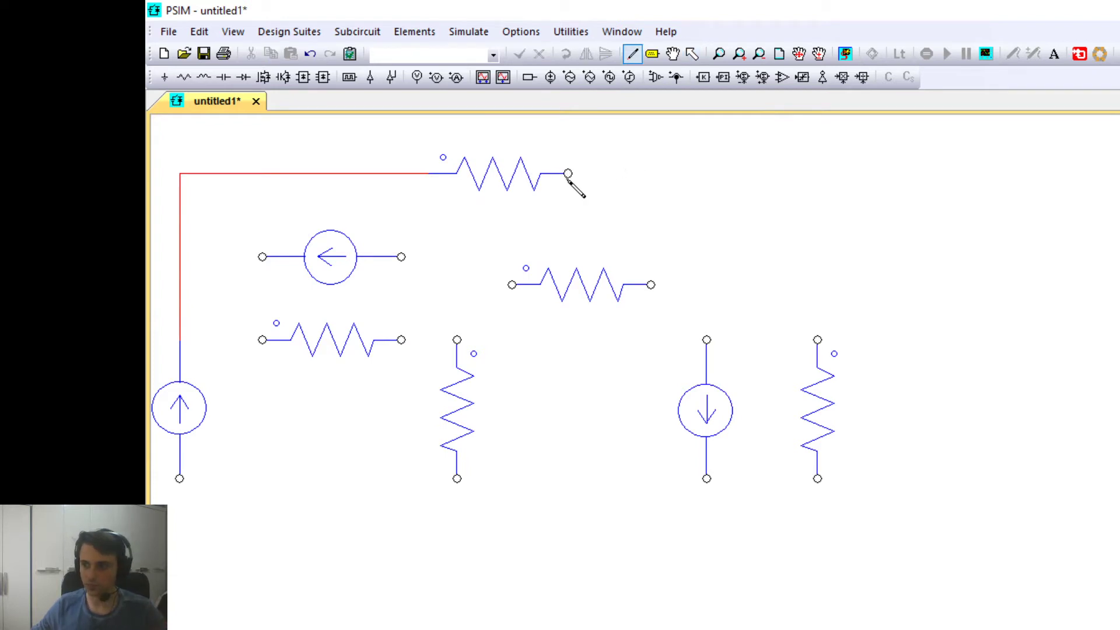
left_click_drag(575, 180, 711, 330)
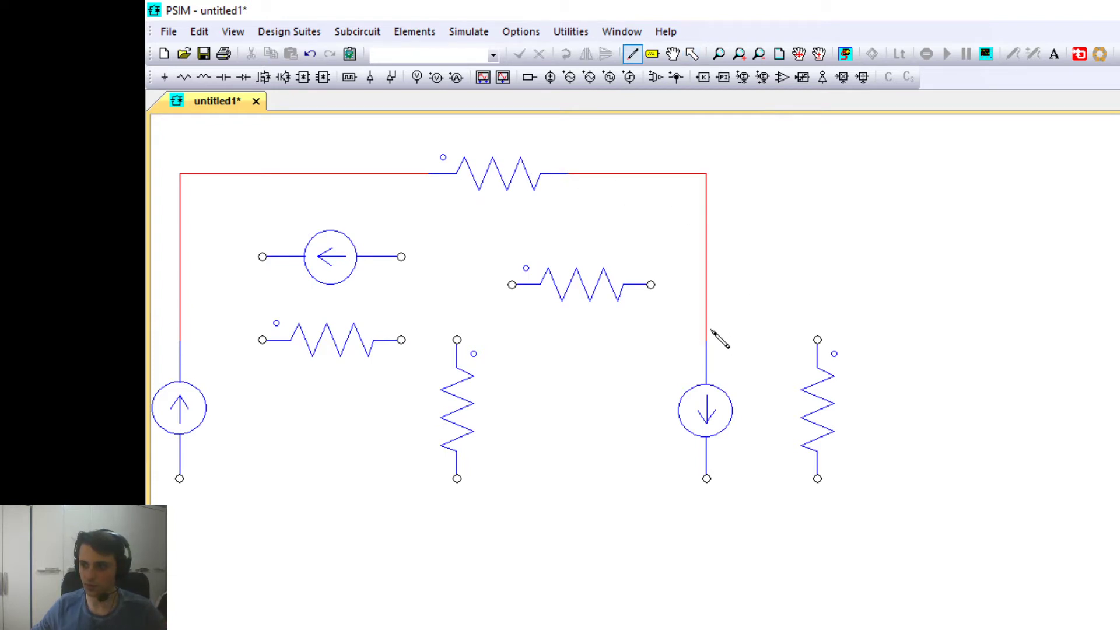
left_click_drag(691, 290, 706, 285)
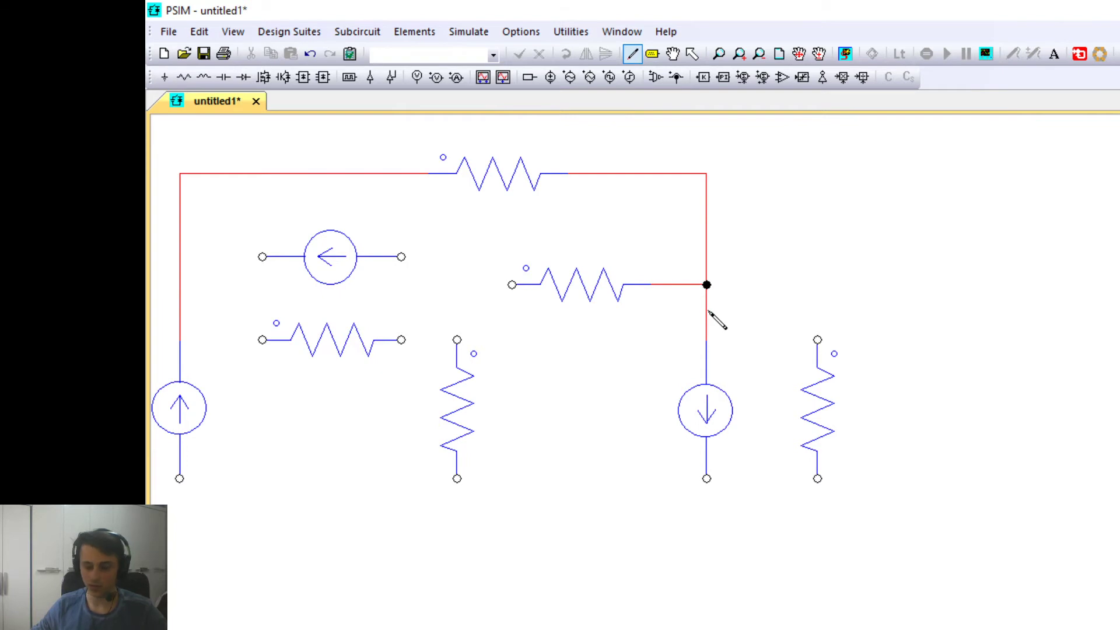
- Following the reference, wire the left-pointing source and resistor below it in parallel between the V1 and V2 nodes, and connect the right row resistor to V2
key("alt+Tab")
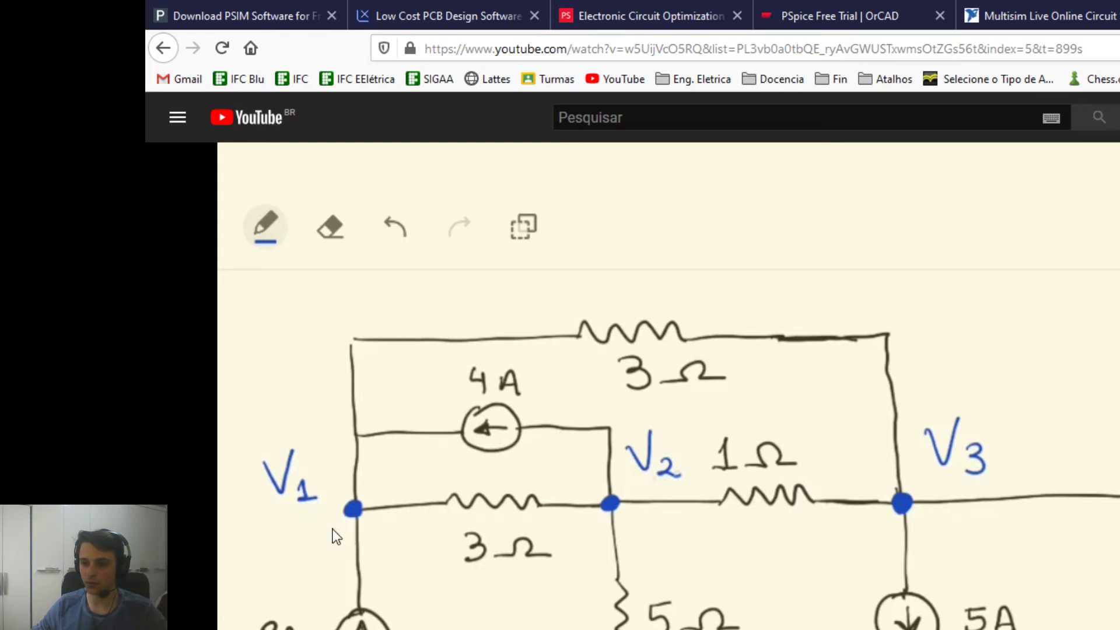
key("alt+Tab")
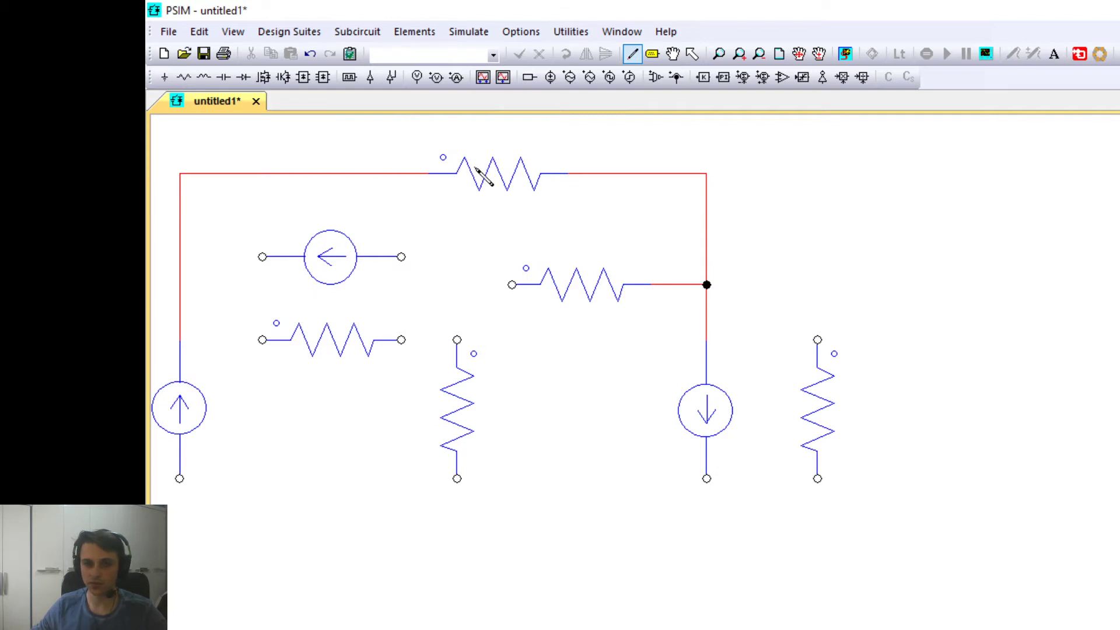
left_click_drag(263, 257, 187, 289)
left_click_drag(262, 340, 191, 338)
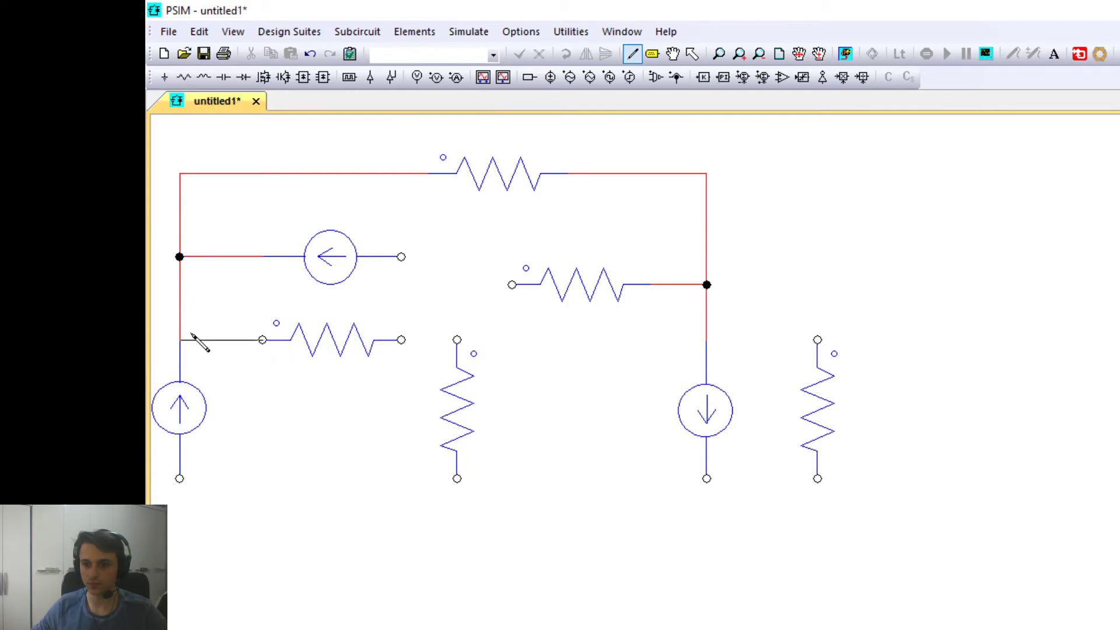
left_click_drag(403, 258, 457, 340)
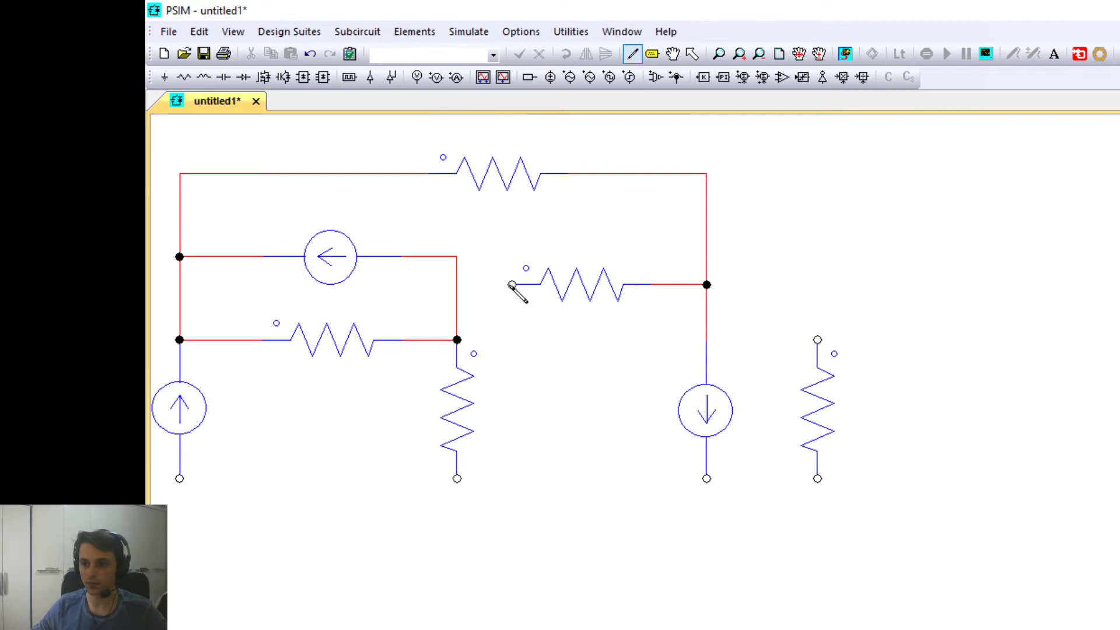
left_click_drag(511, 284, 458, 340)
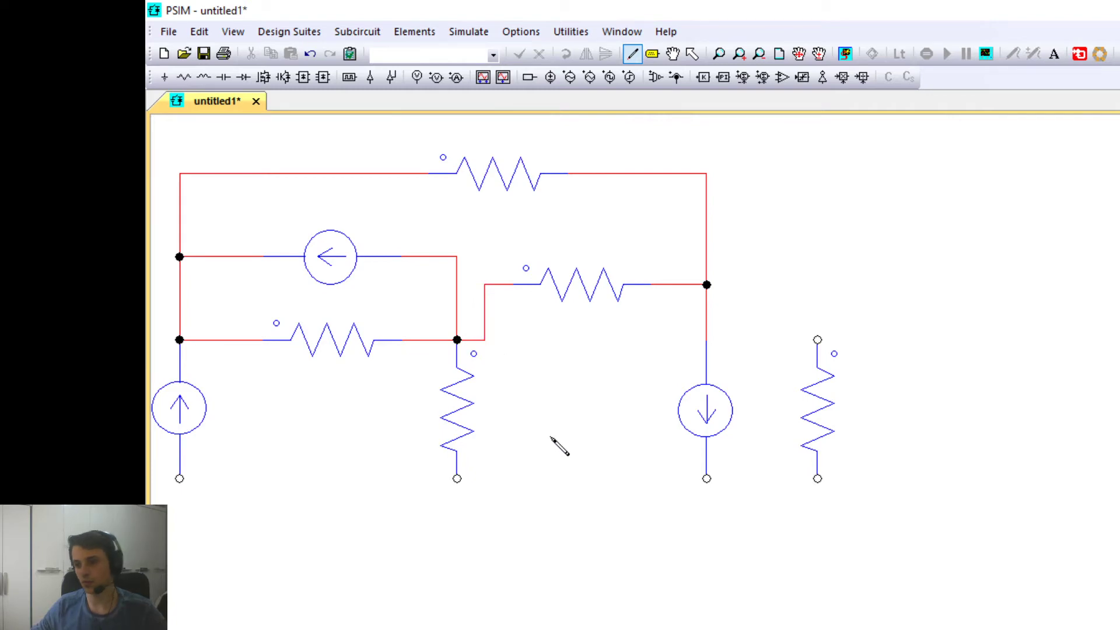
- Recheck the reference, align the right row resistor with the left row resistor, and delete its old connecting wires
key("alt+Tab")
key("alt+Tab")
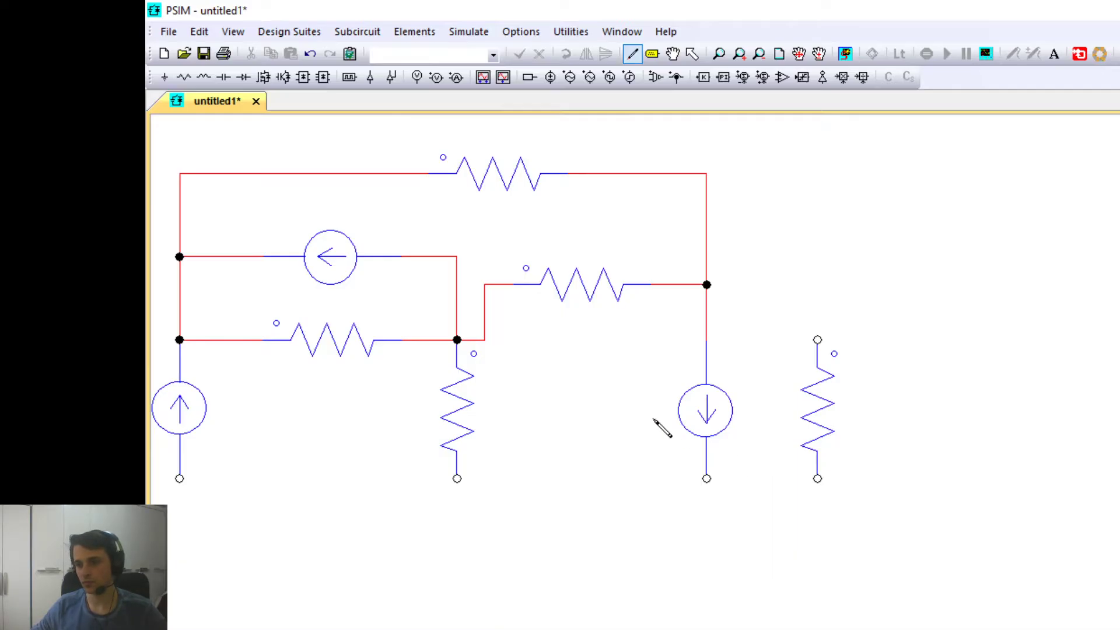
left_click(577, 285)
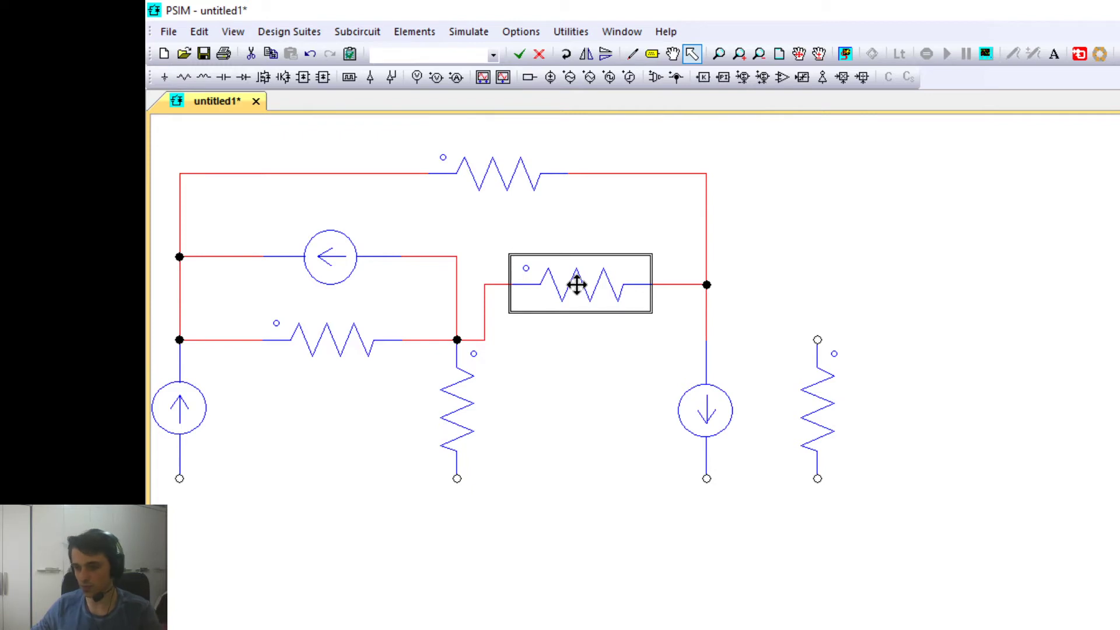
mouse_move(603, 288)
left_mouse_down()
mouse_move(587, 301)
mouse_move(587, 354)
left_mouse_up()
left_click(666, 284)
key("Delete")
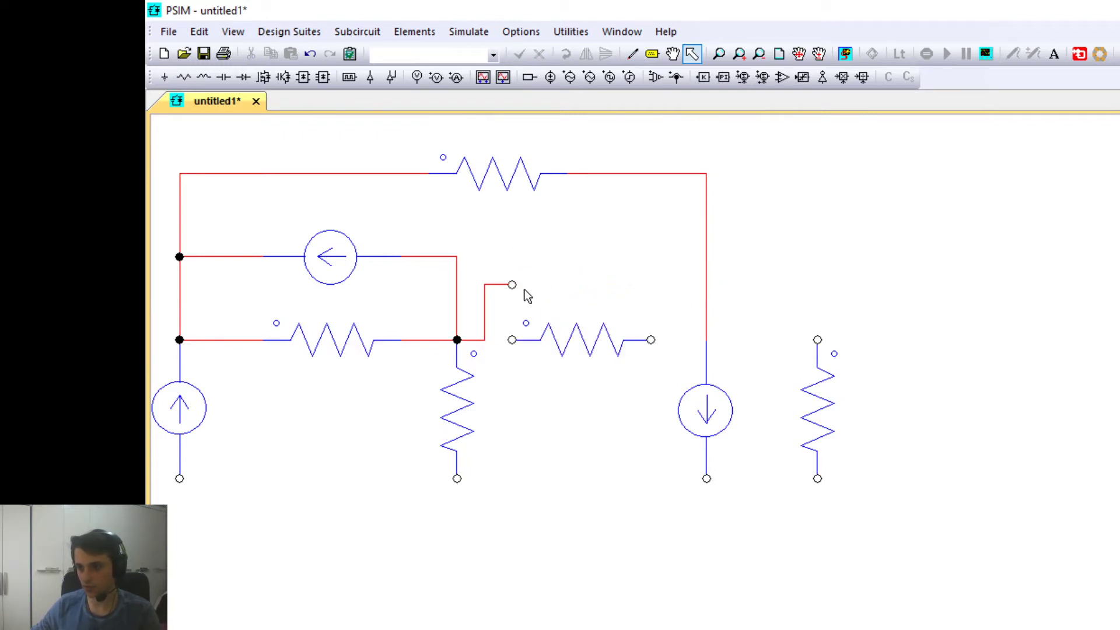
left_click(498, 284)
key("Delete")
left_click(481, 321)
key("Delete")
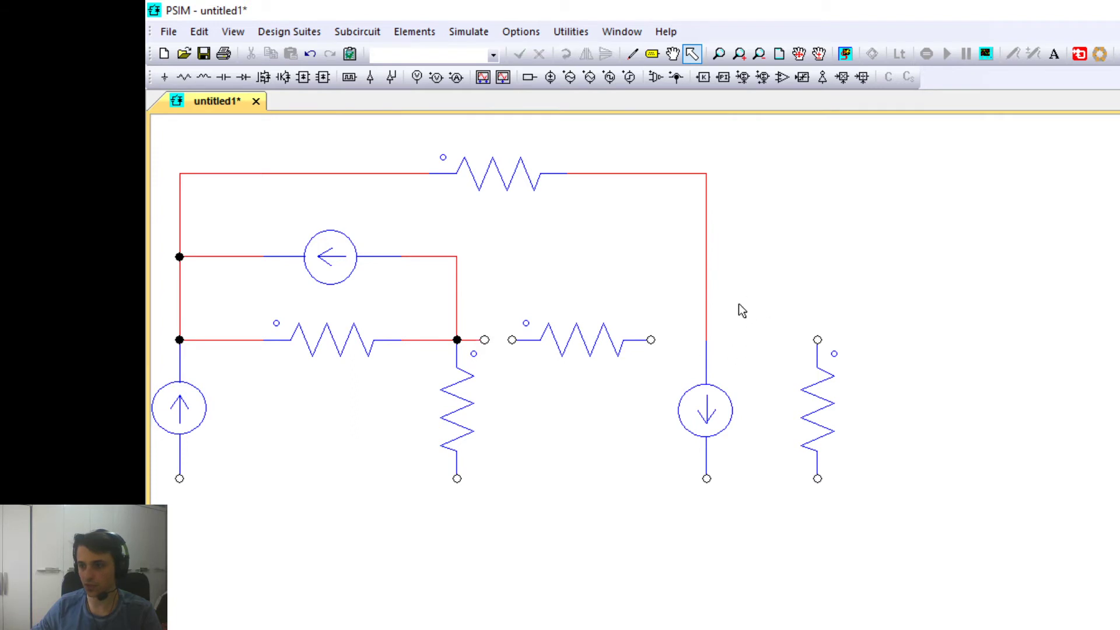
- Wire the right row resistor between the middle junction and the down-pointing source's upper node, and extend that node to the rightmost vertical resistor
left_click(690, 414)
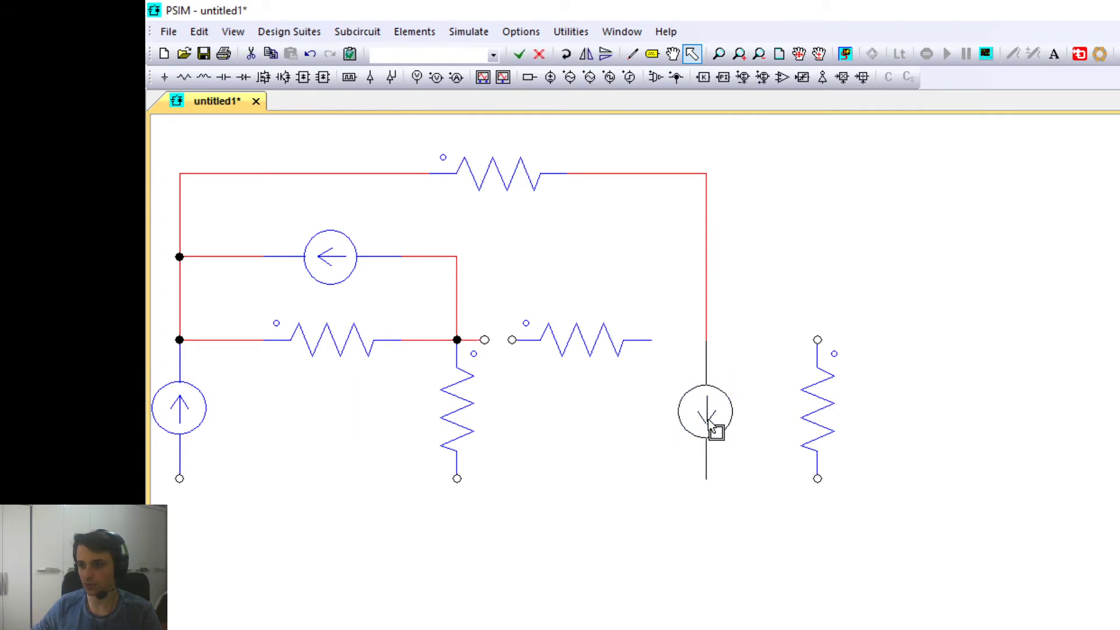
left_click(531, 464)
key("w")
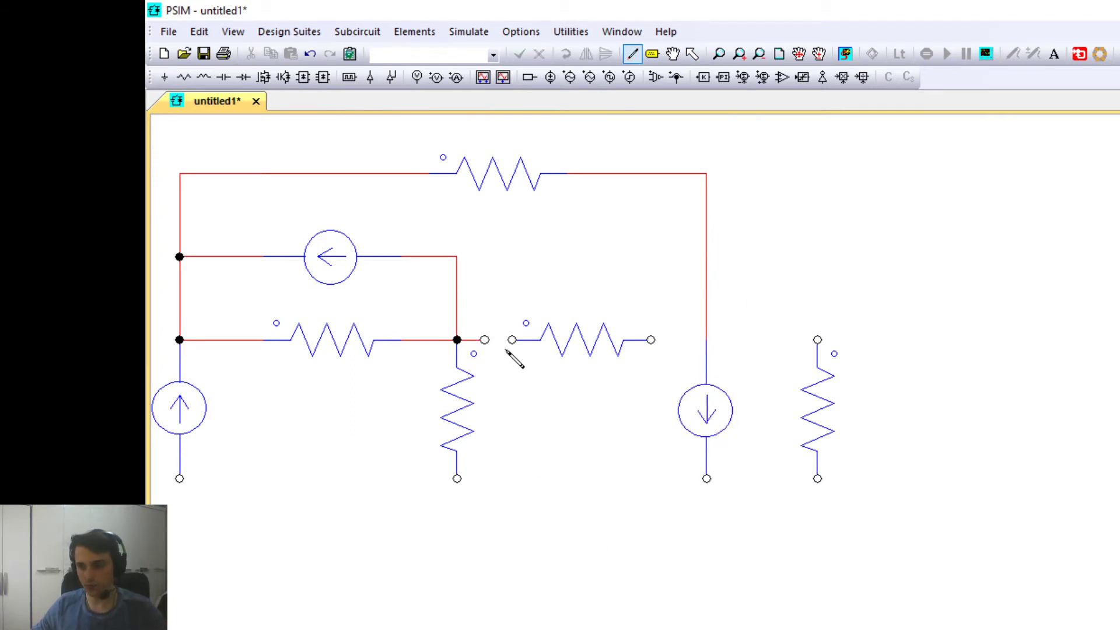
left_click_drag(506, 345, 510, 342)
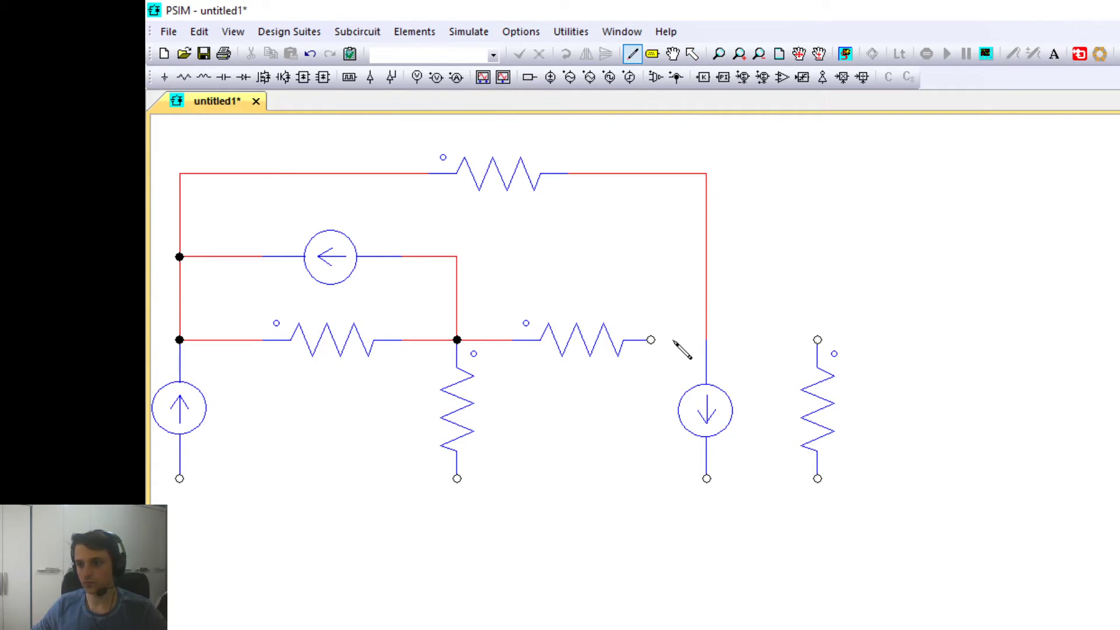
left_click_drag(710, 343, 817, 339)
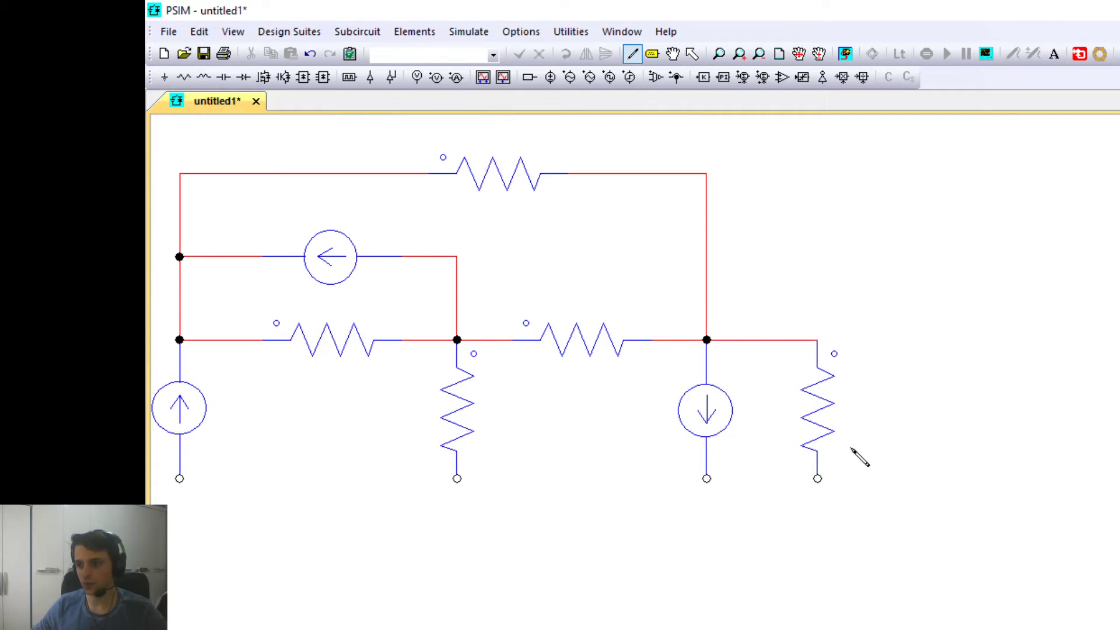
- Wire the lower ends of both vertical resistors and the up- and down-pointing sources together along a common bottom line
left_click_drag(817, 478, 181, 480)
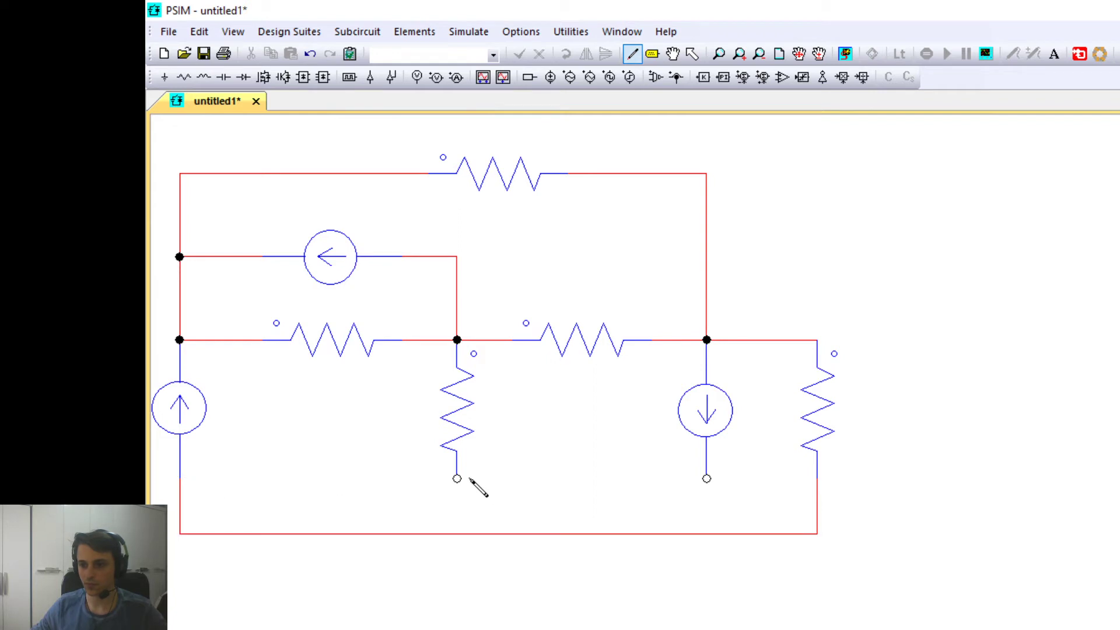
mouse_move(457, 478)
left_mouse_down()
mouse_move(467, 525)
mouse_move(457, 533)
left_mouse_up()
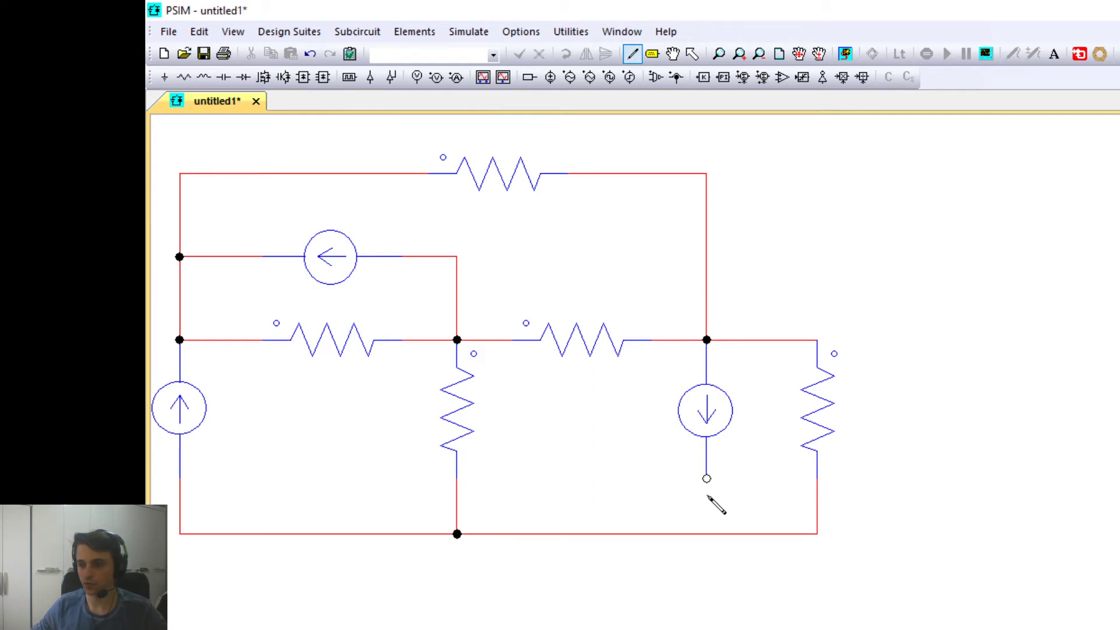
left_click_drag(712, 519, 717, 532)
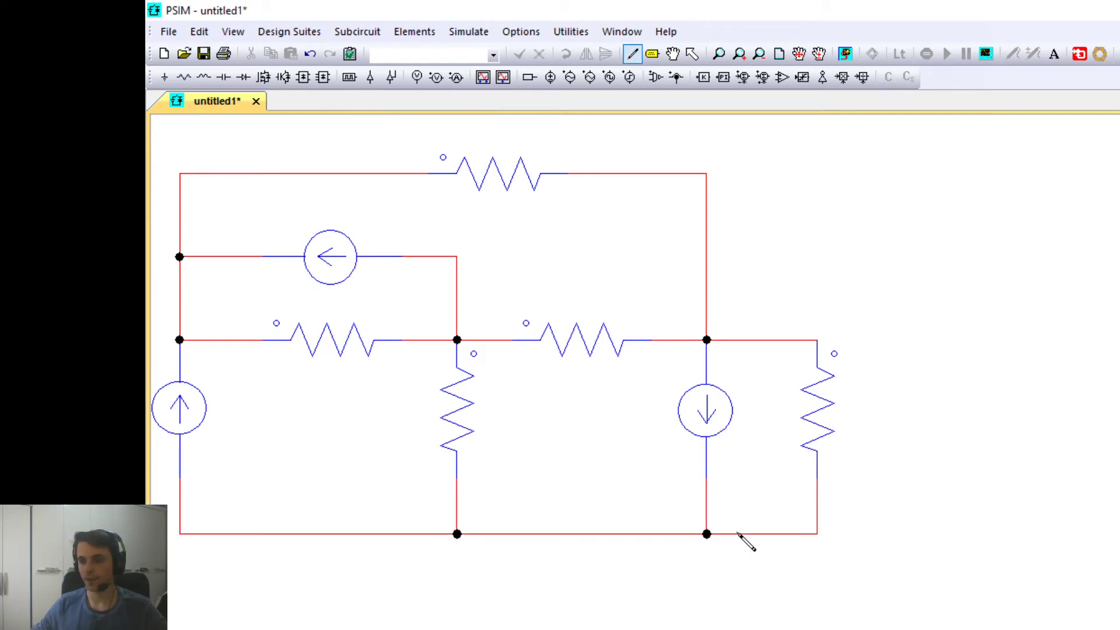
key("Escape")
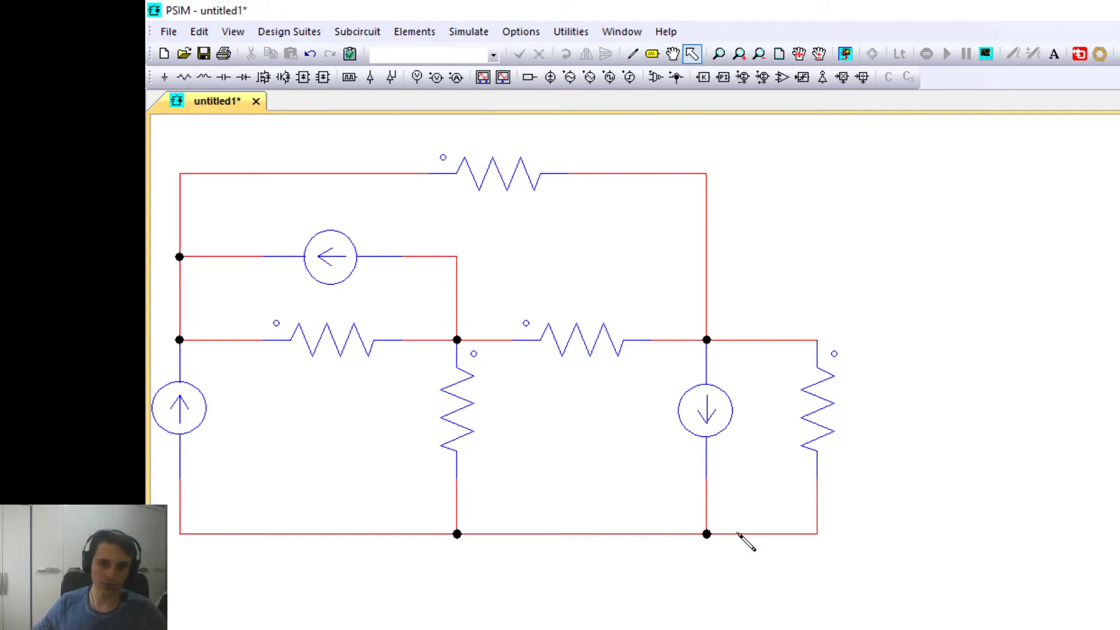
- Check the reference drawing, then set the up-pointing current source's amplitude to 8 and display the amplitude on the schematic
key("alt+Tab")
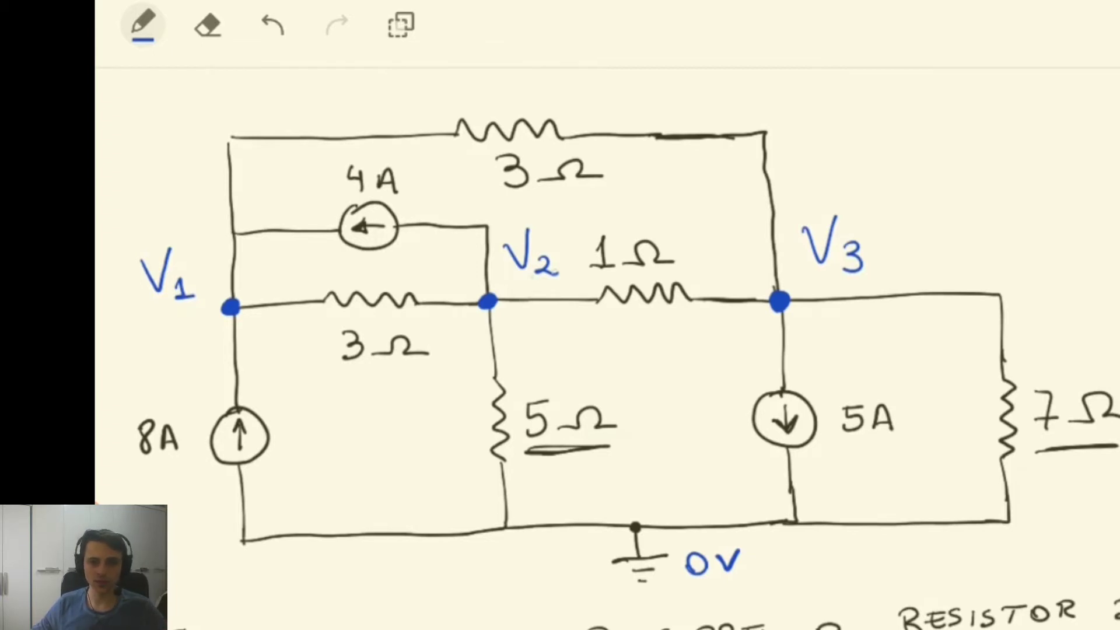
key("alt+Tab")
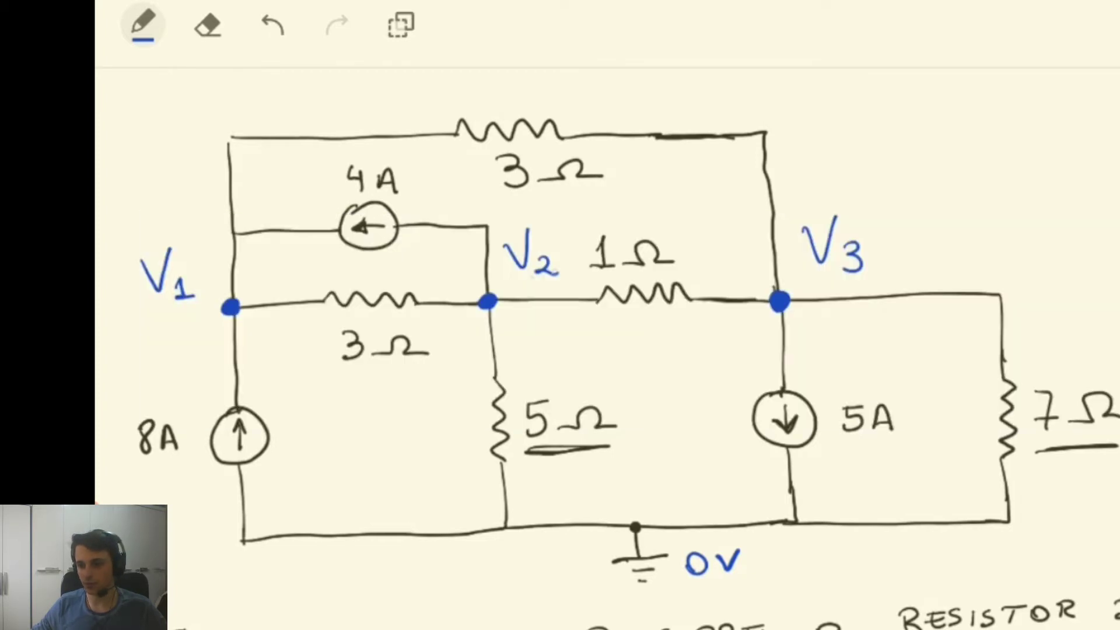
key("alt+Tab")
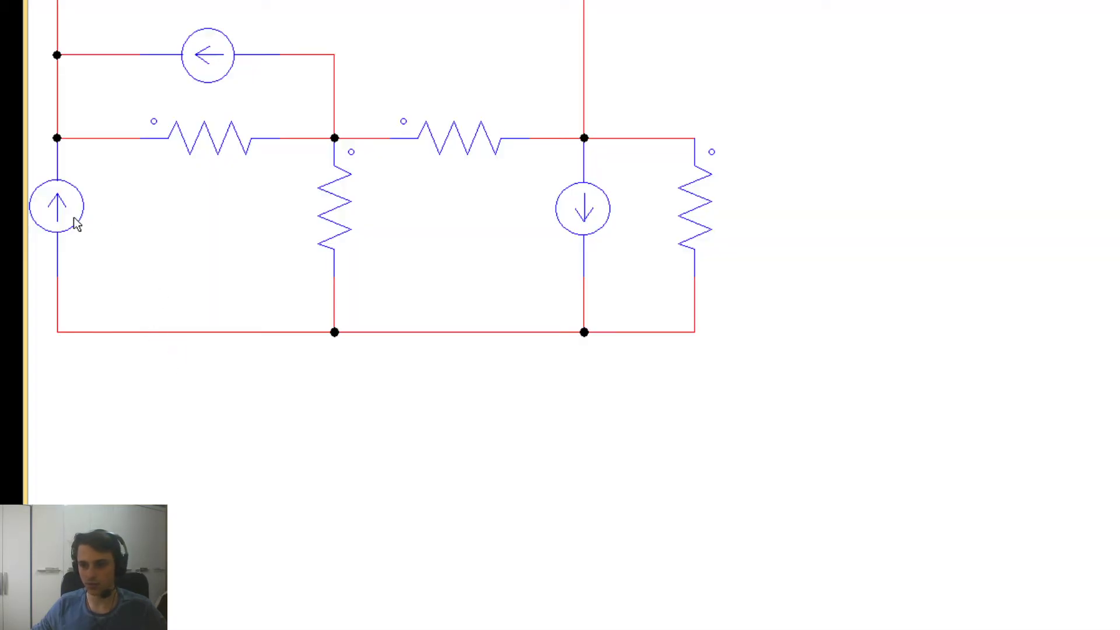
left_click(65, 211)
double_click(66, 211)
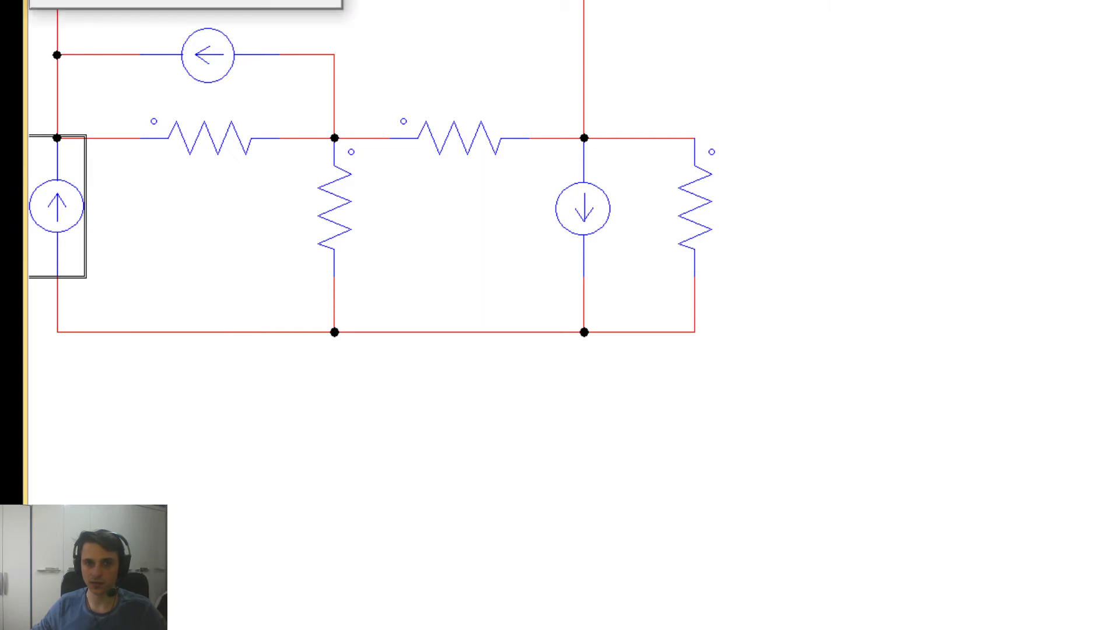
left_click_drag(401, 129, 454, 313)
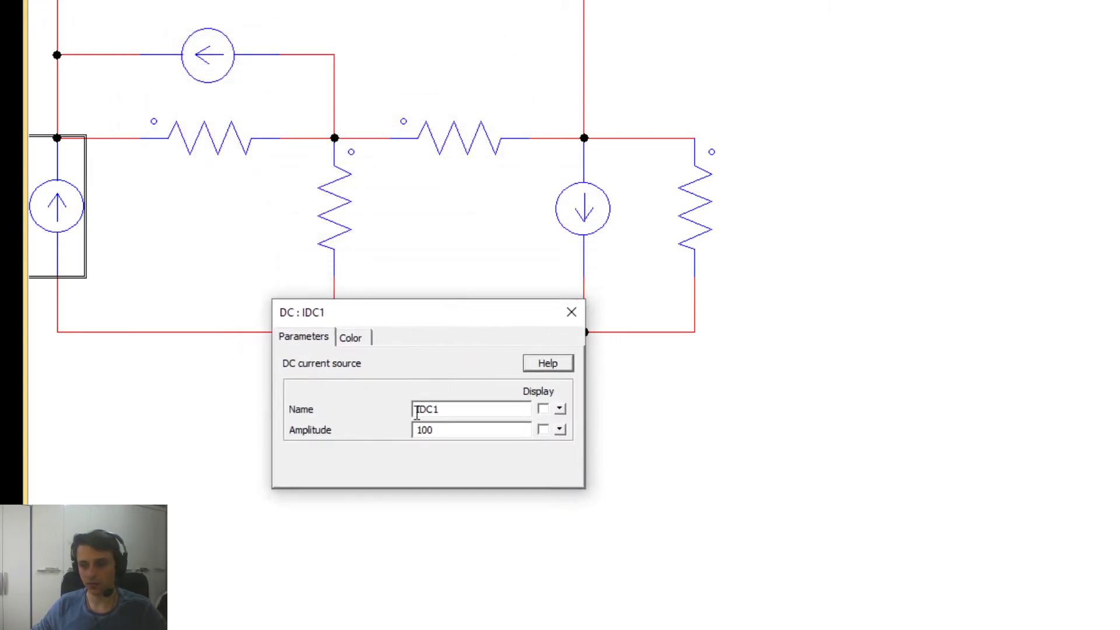
left_click(457, 430)
left_click_drag(456, 431, 386, 441)
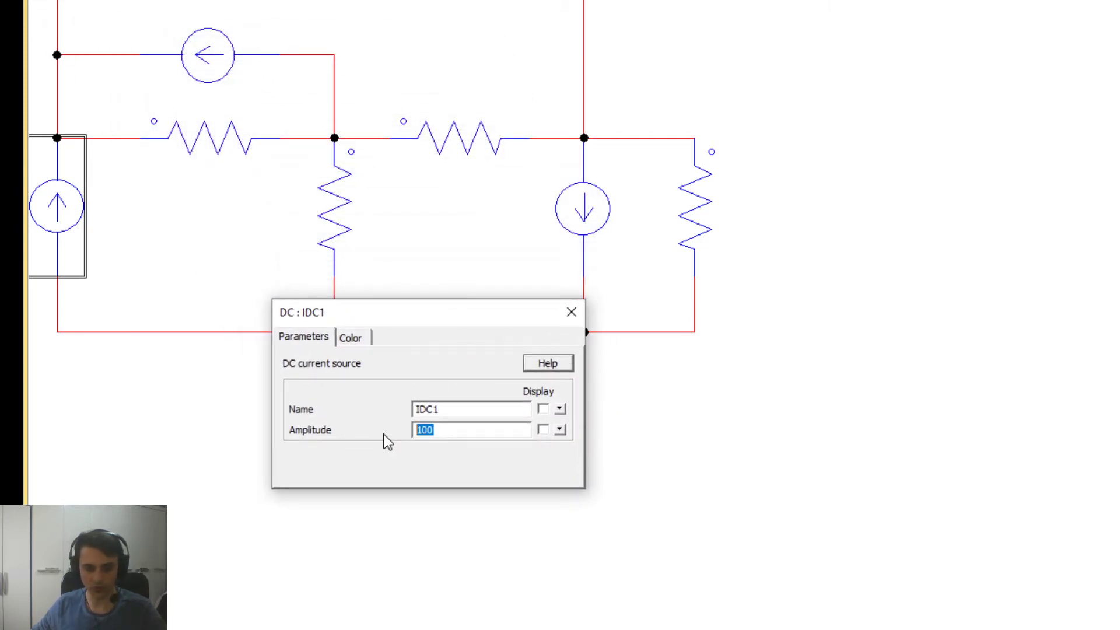
type("8")
left_click(543, 430)
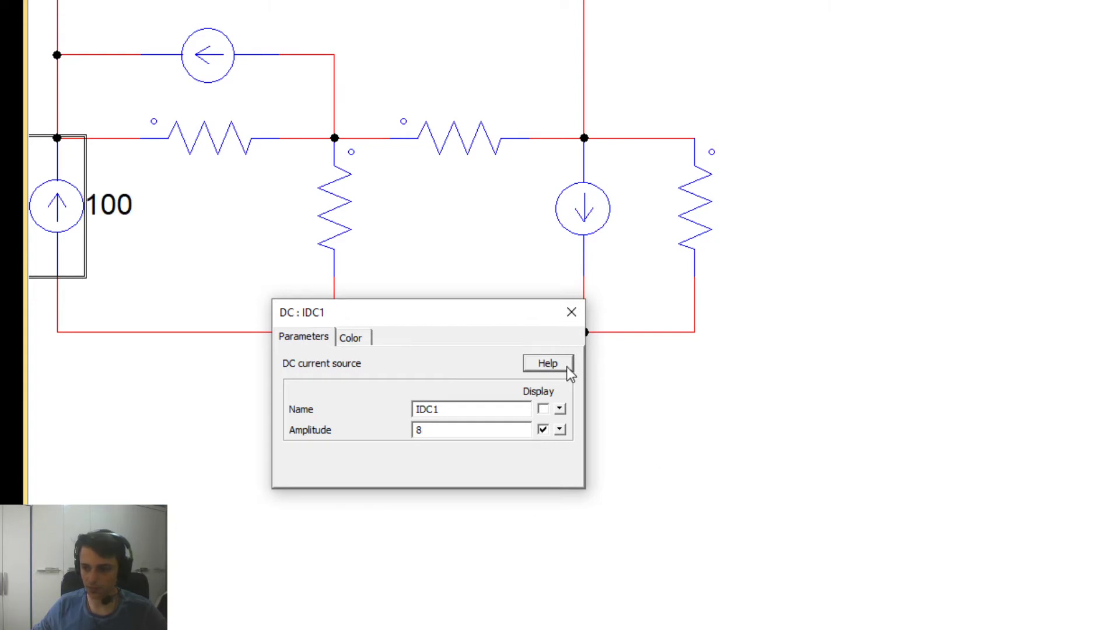
- Set the down-pointing current source's amplitude to 5 as in the reference drawing and display it on the schematic
left_click(574, 207)
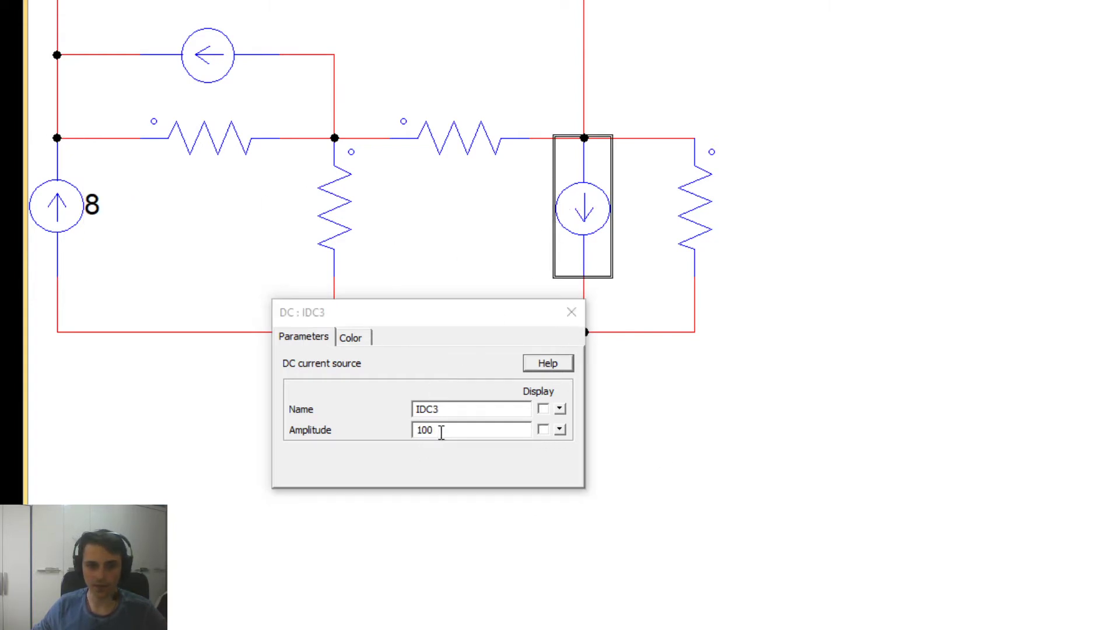
key("alt+Tab")
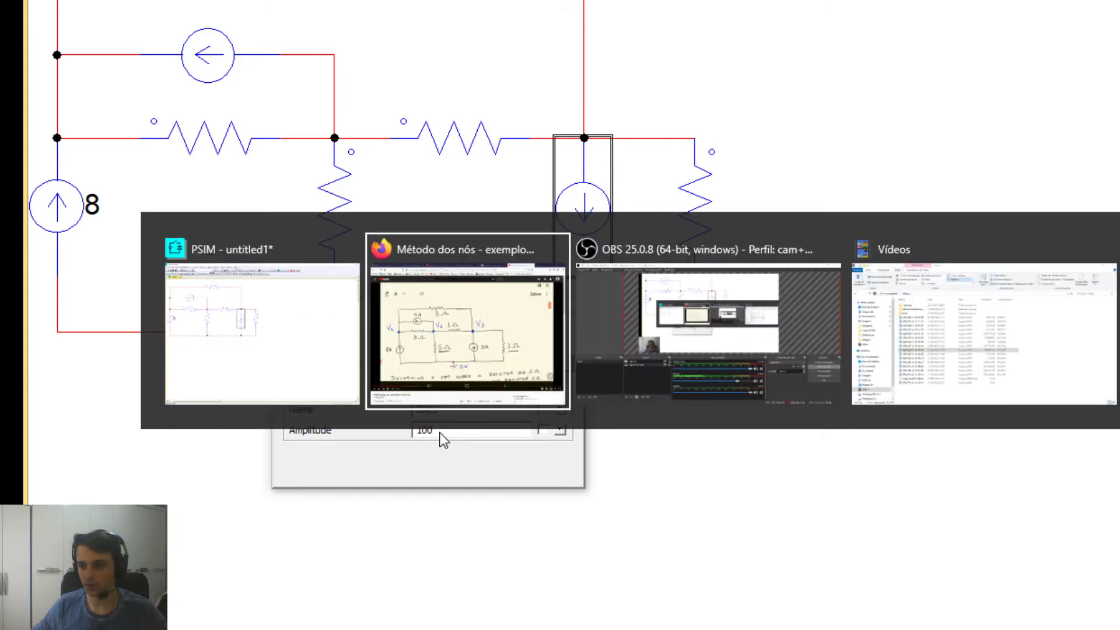
key("alt+Tab")
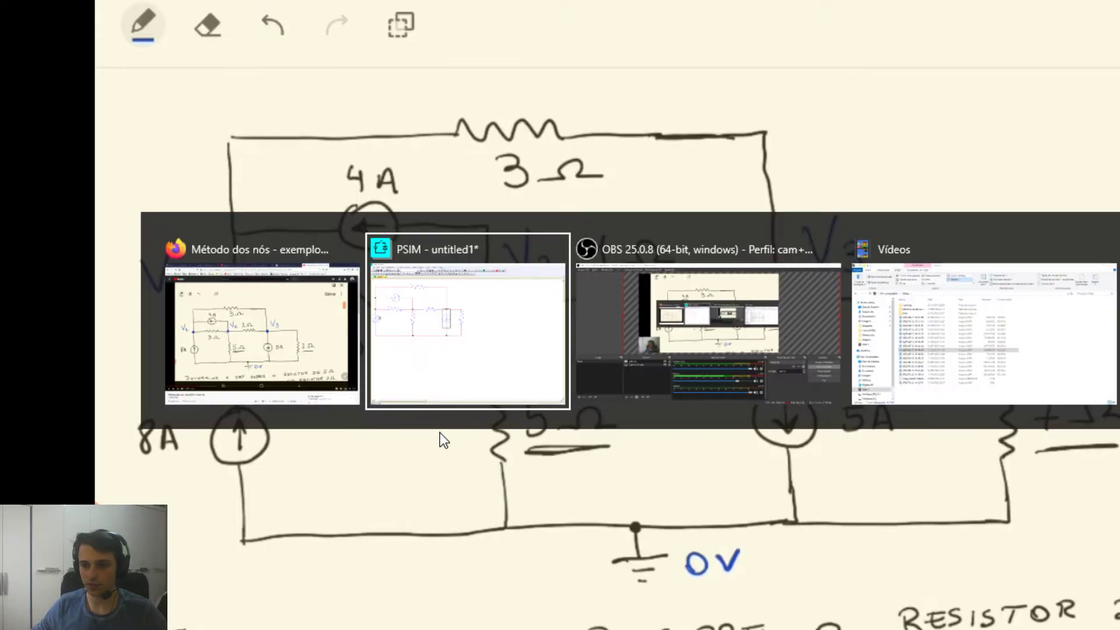
type("5")
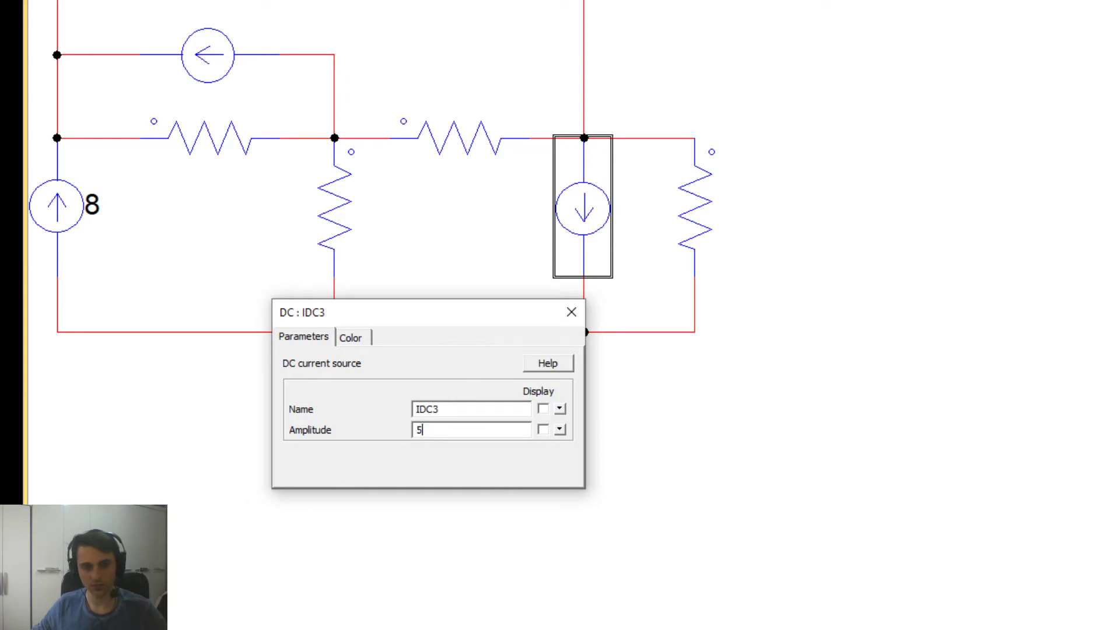
left_click(543, 430)
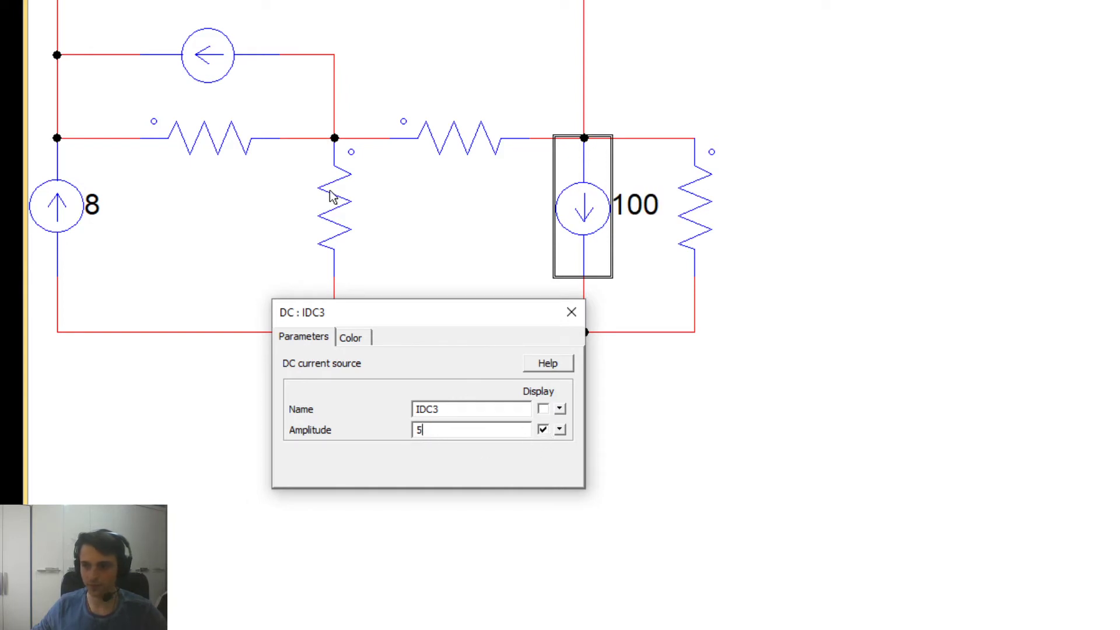
- Set the left-pointing current source's amplitude to 4 according to the reference drawing and display it on the schematic
left_click(215, 56)
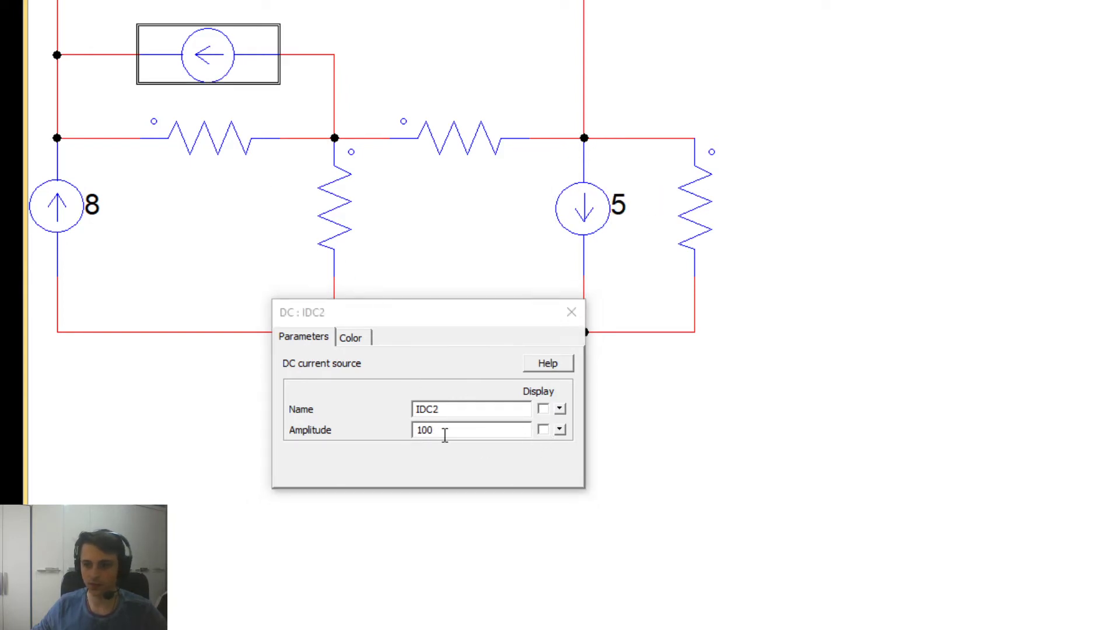
left_click_drag(443, 430, 380, 429)
key("alt+Tab")
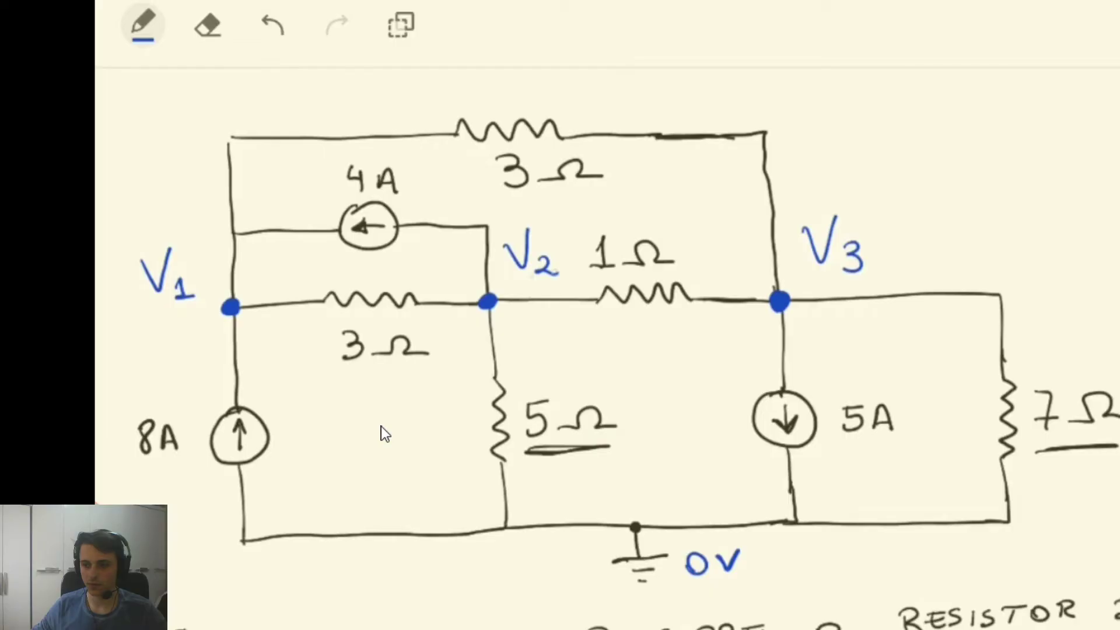
key("alt+Tab")
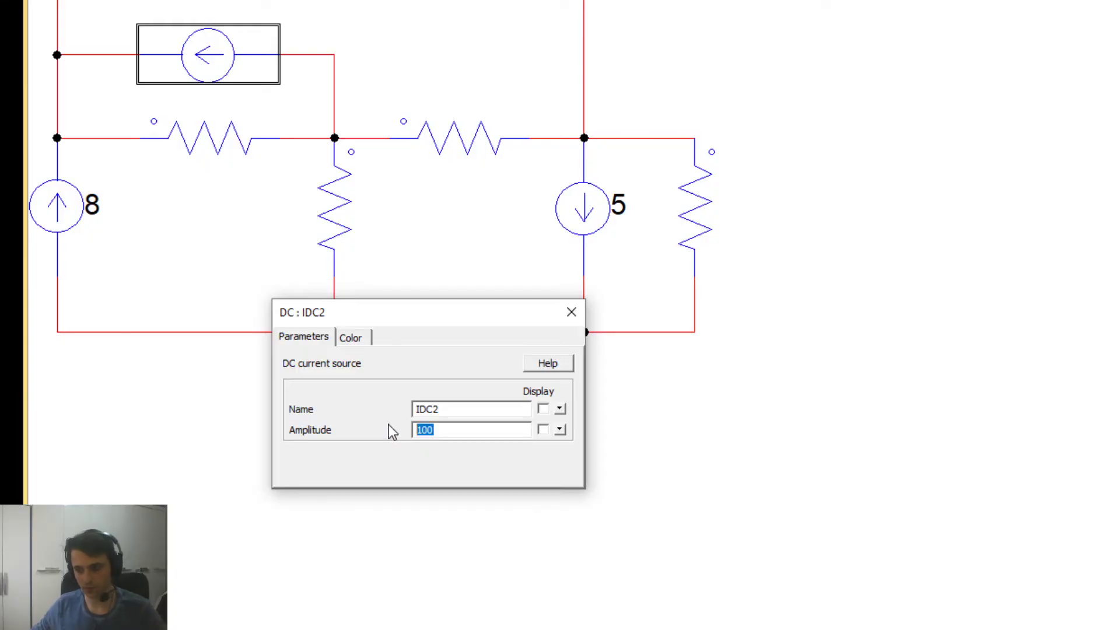
type("4")
left_click(542, 430)
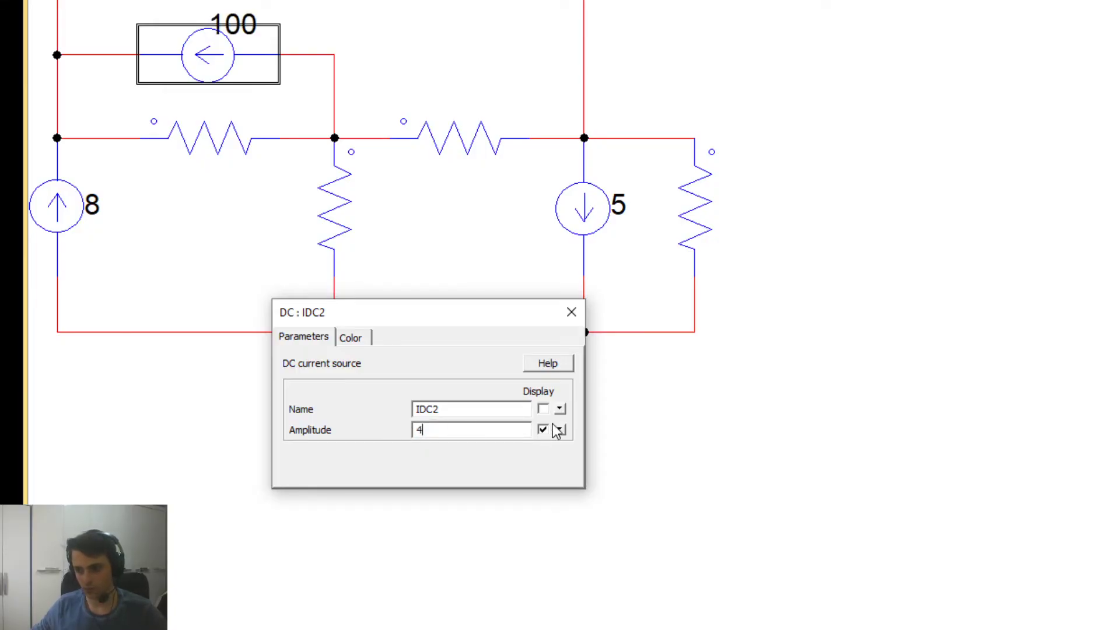
left_click(572, 313)
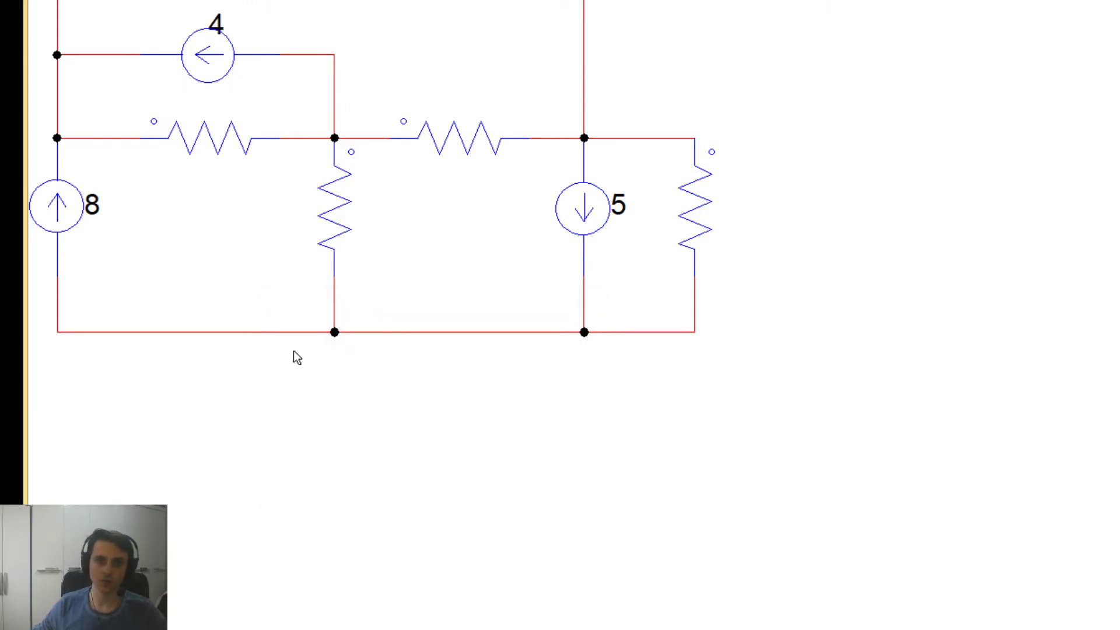
- Check the resistor values in the reference drawing, set the topmost resistor's resistance to 3, and display the value
scroll(353, 367, "up", 1)
key("alt+Tab")
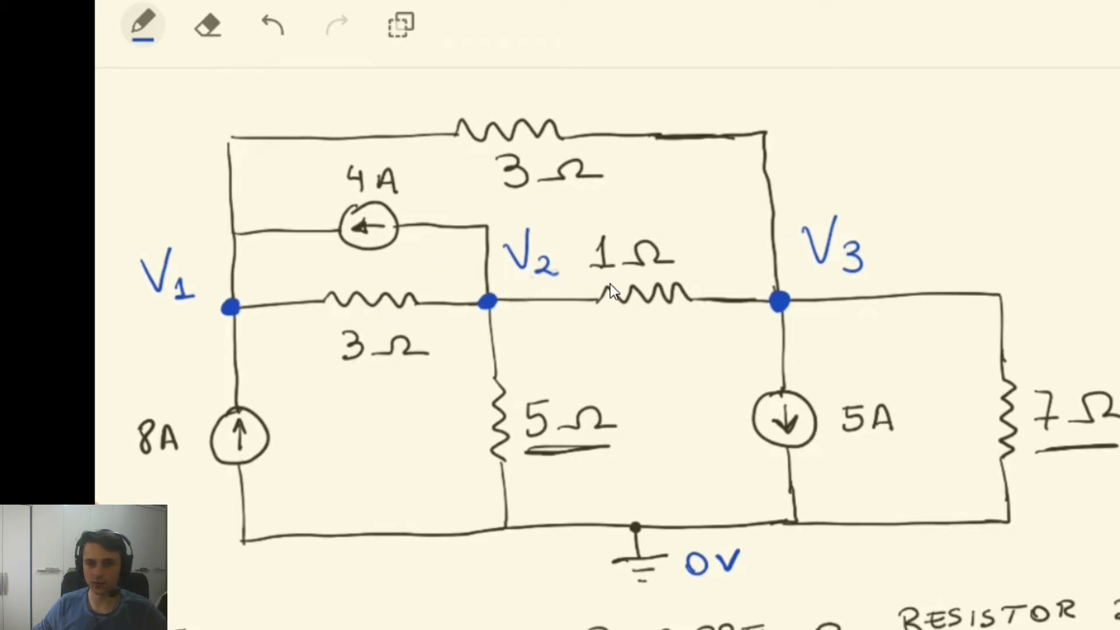
key("alt+Tab")
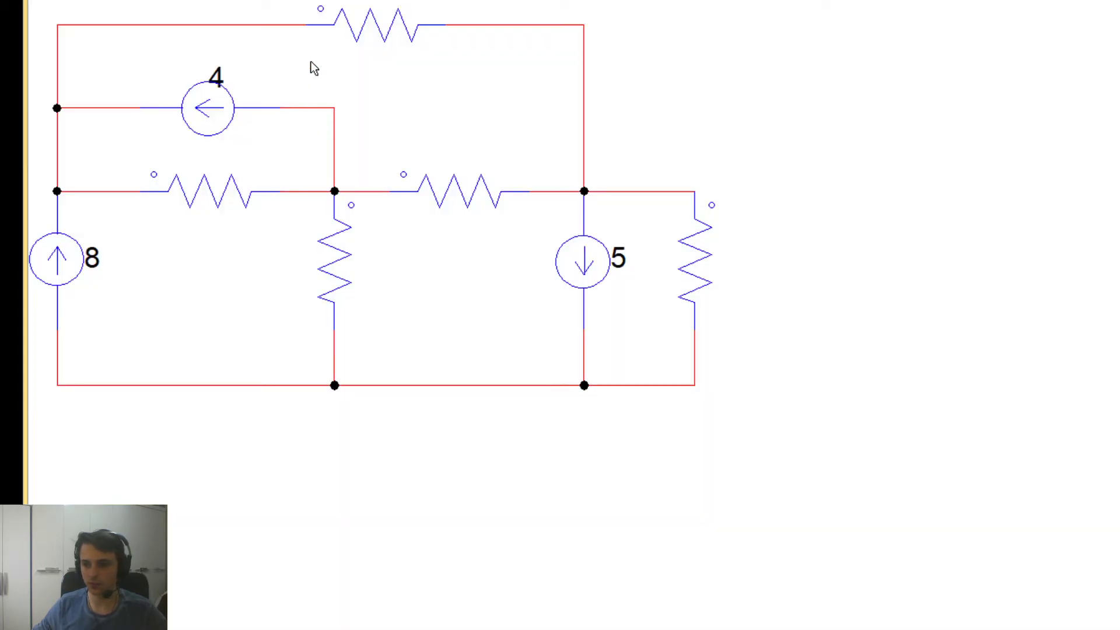
double_click(345, 25)
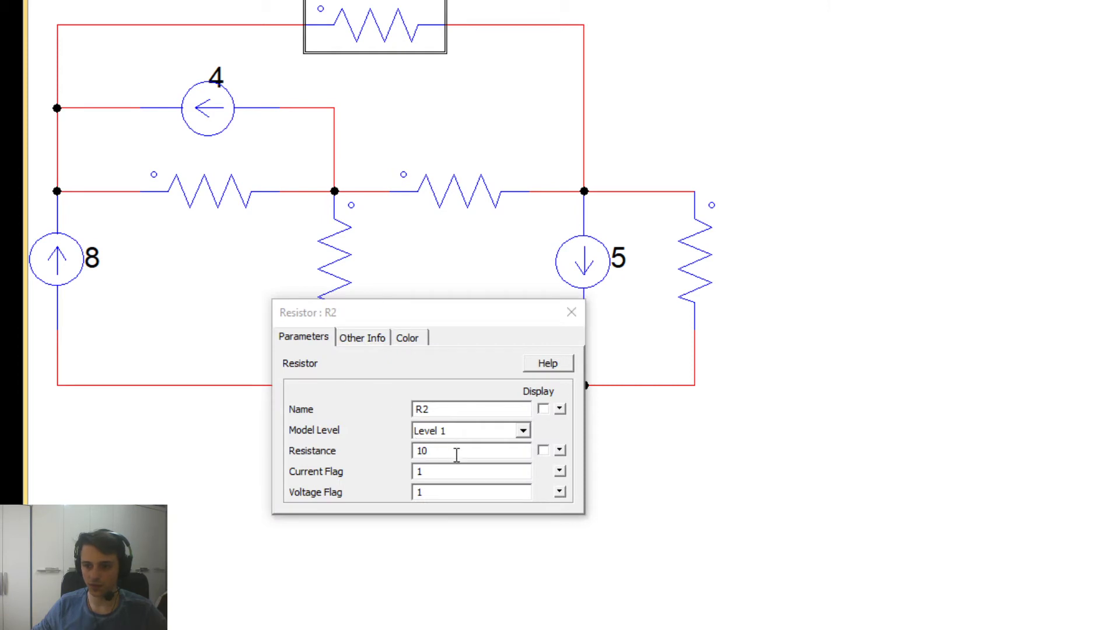
type("3")
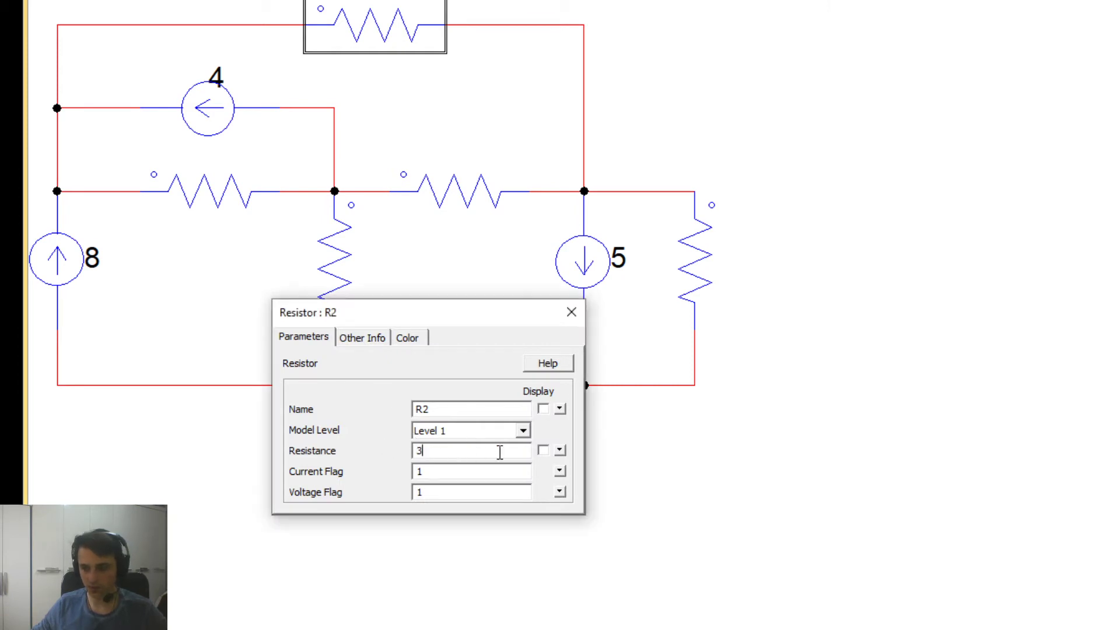
left_click(543, 450)
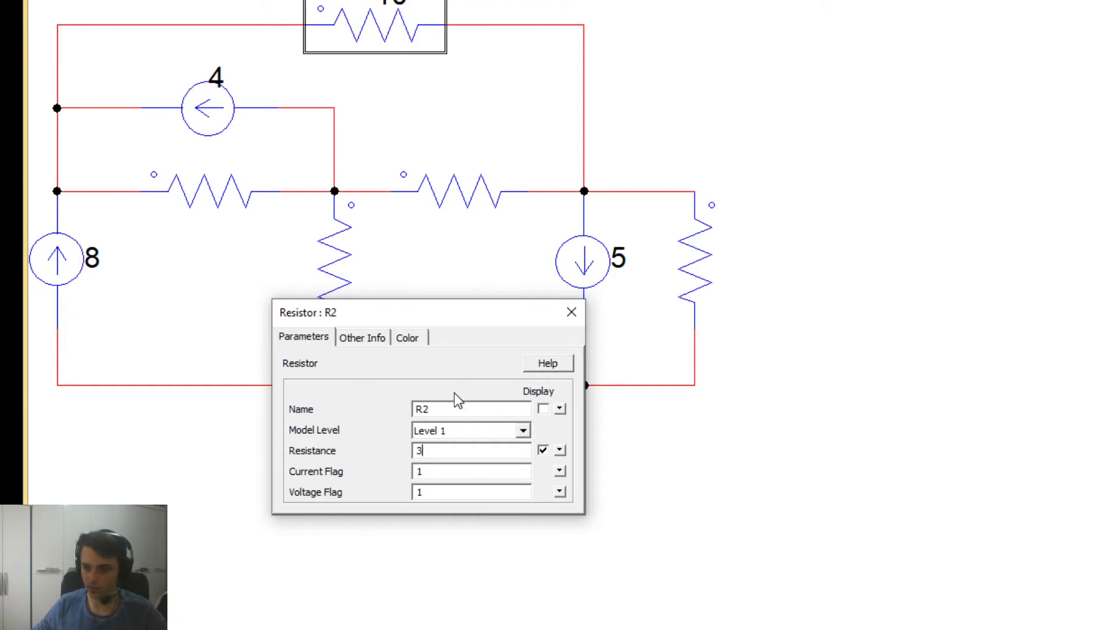
left_click(570, 313)
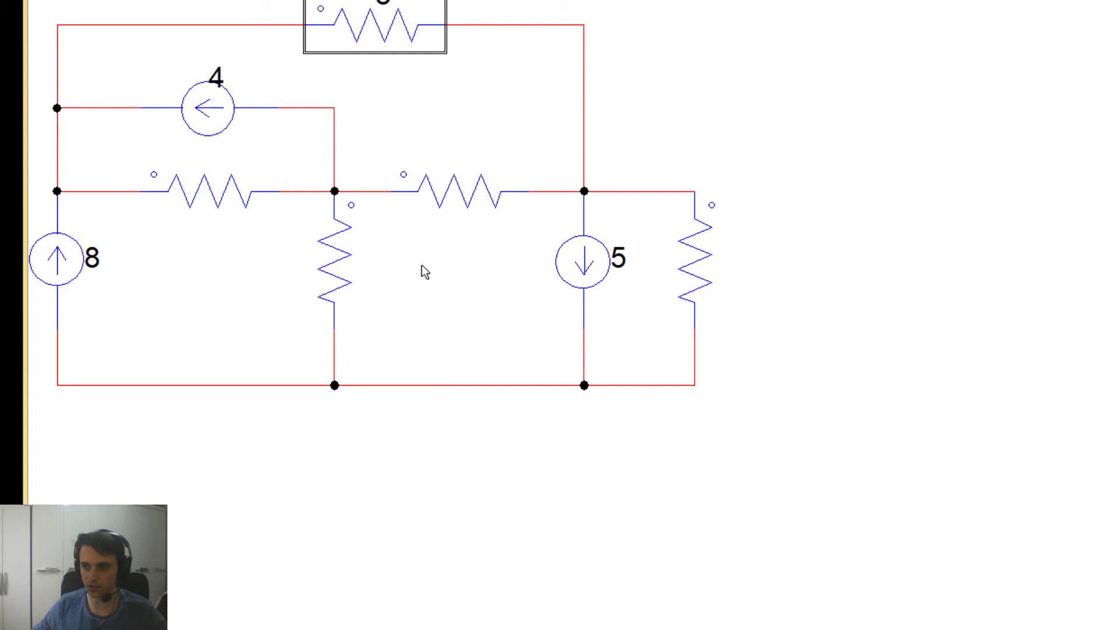
- Set the resistance of the left row resistor, below the left-pointing source, to 3 and display the value
double_click(215, 206)
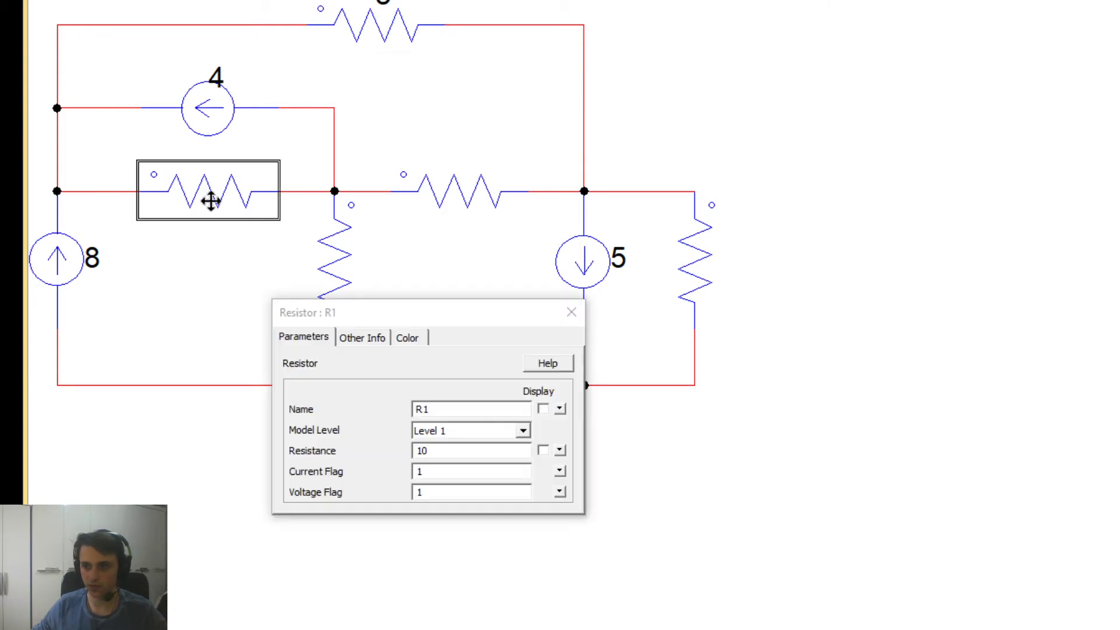
double_click(439, 452)
type("3")
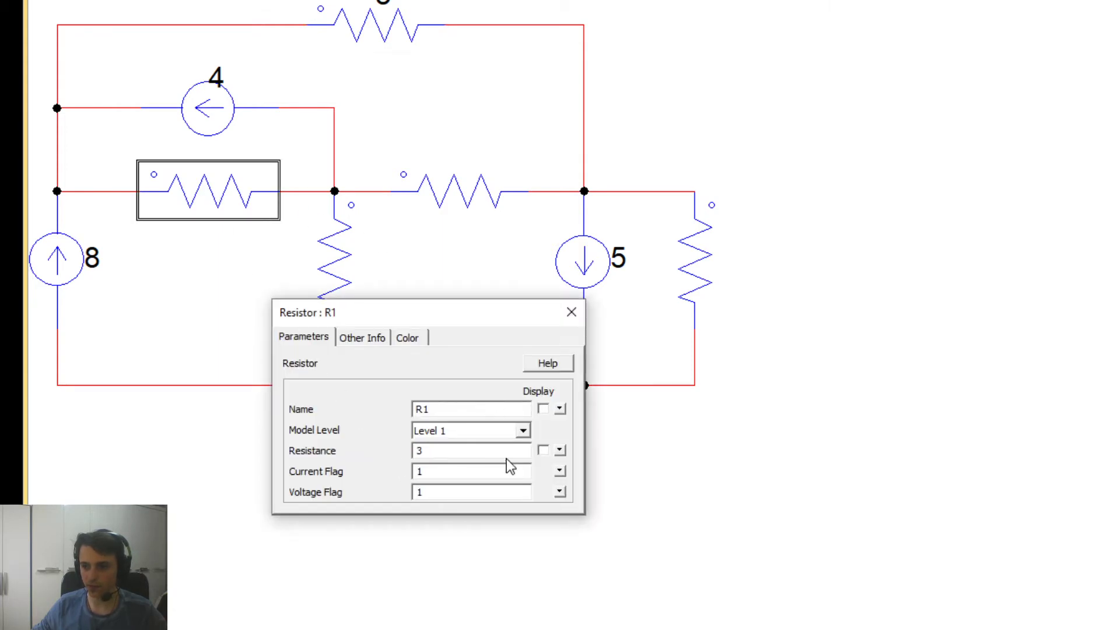
left_click(544, 451)
- Set the right row resistor's resistance to 1, display the value, and move the parameter dialog below the circuit
double_click(445, 213)
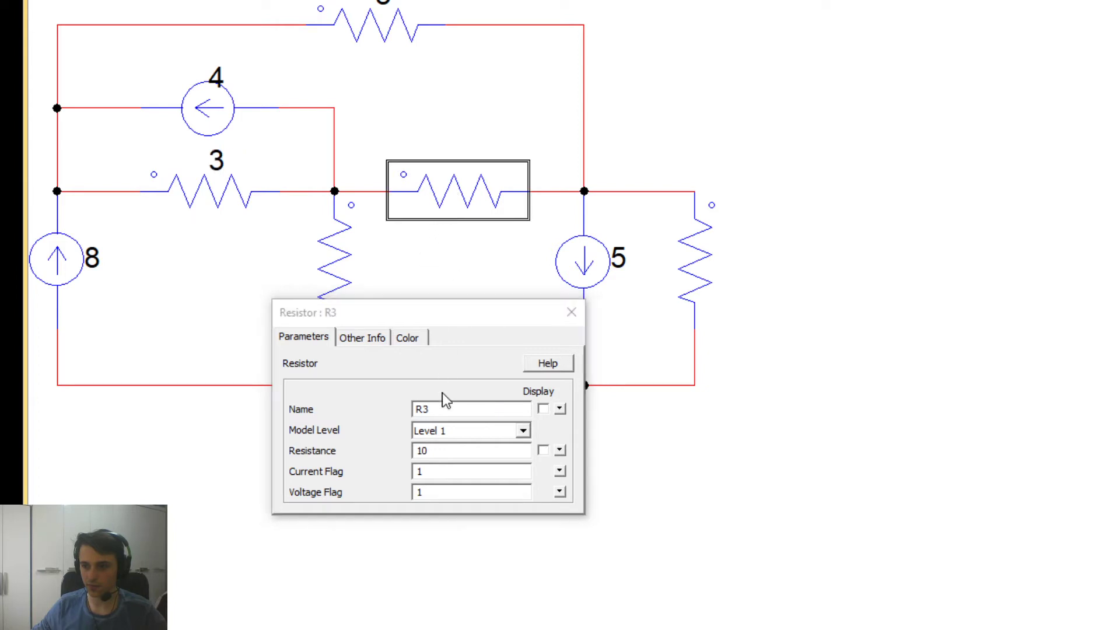
double_click(434, 451)
type("1")
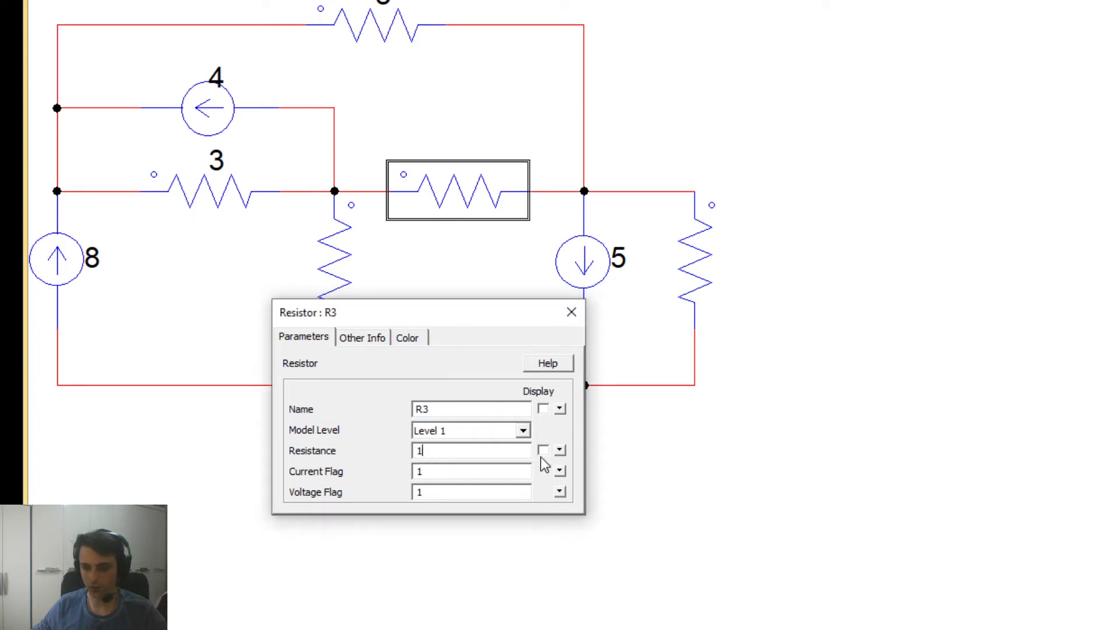
left_click(543, 451)
left_click_drag(475, 313, 413, 409)
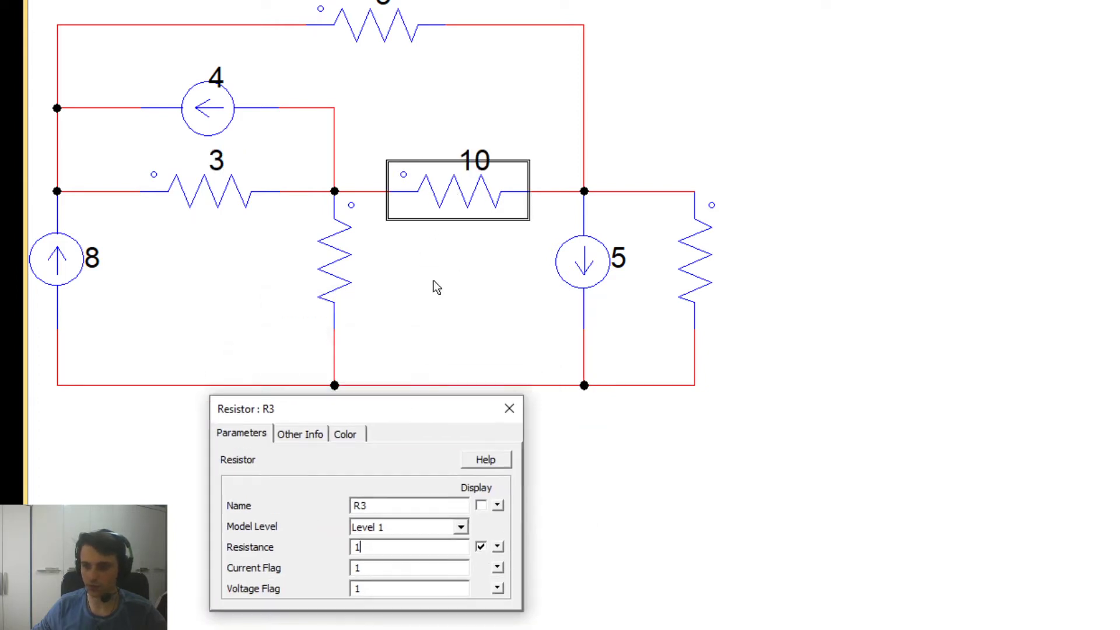
- Set the middle vertical resistor's resistance to 5, verify it against the reference drawing, and display the value
left_click(334, 271)
left_click(357, 547)
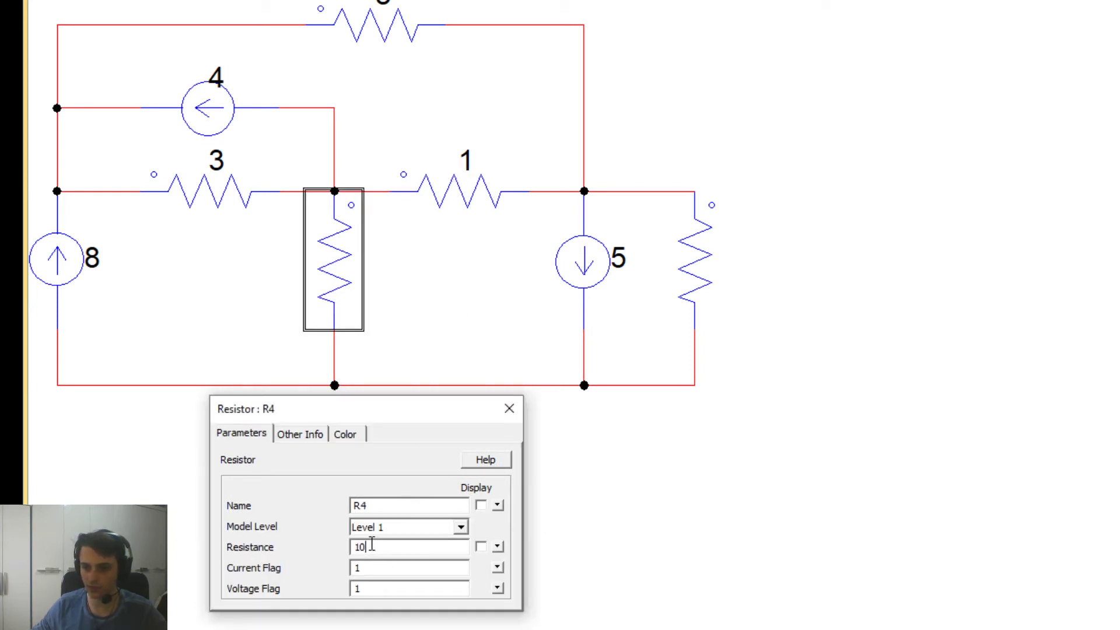
double_click(356, 547)
type("5")
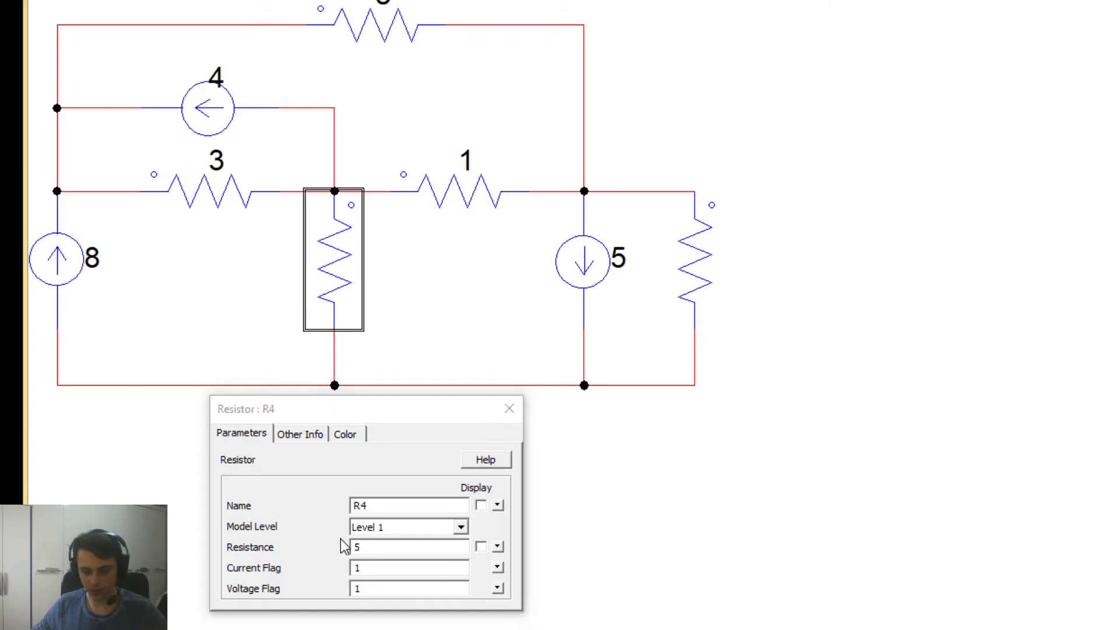
key("alt+Tab")
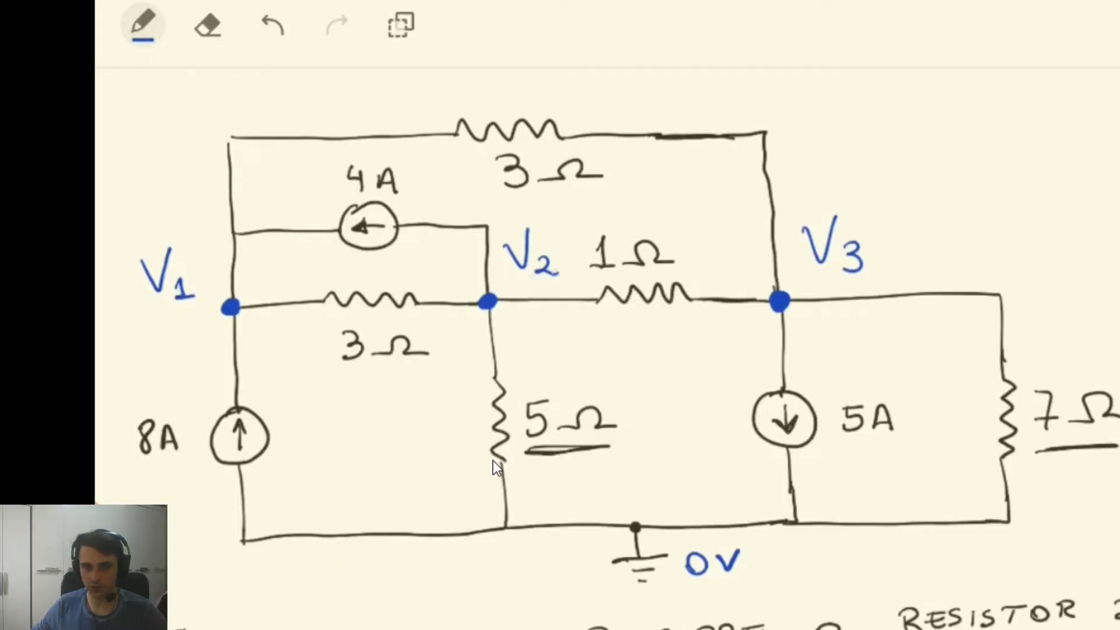
key("alt+Tab")
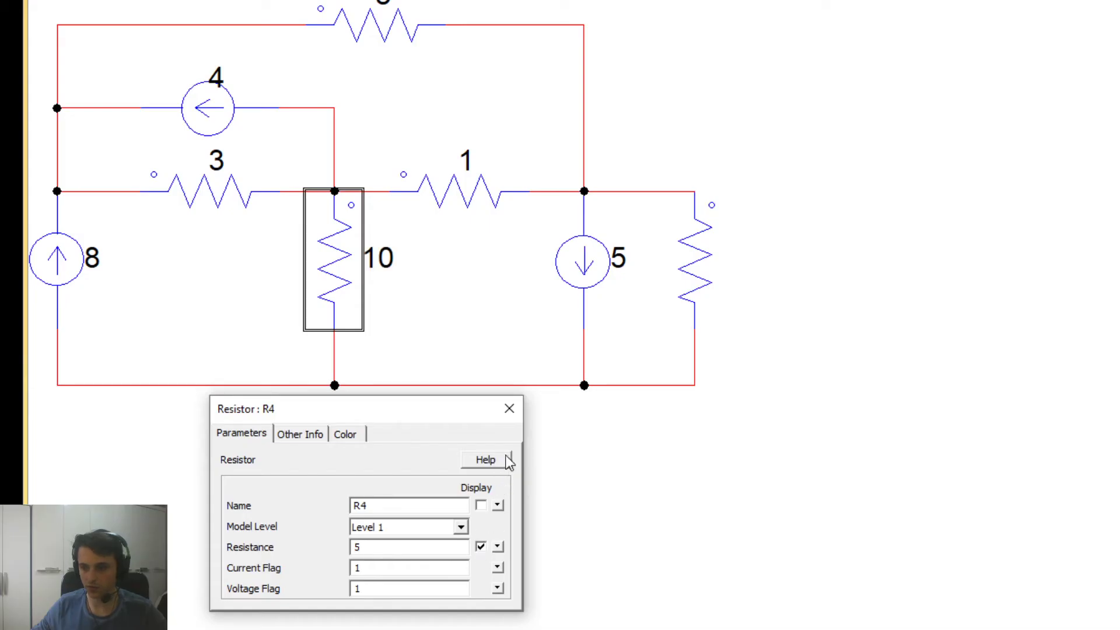
left_click(510, 409)
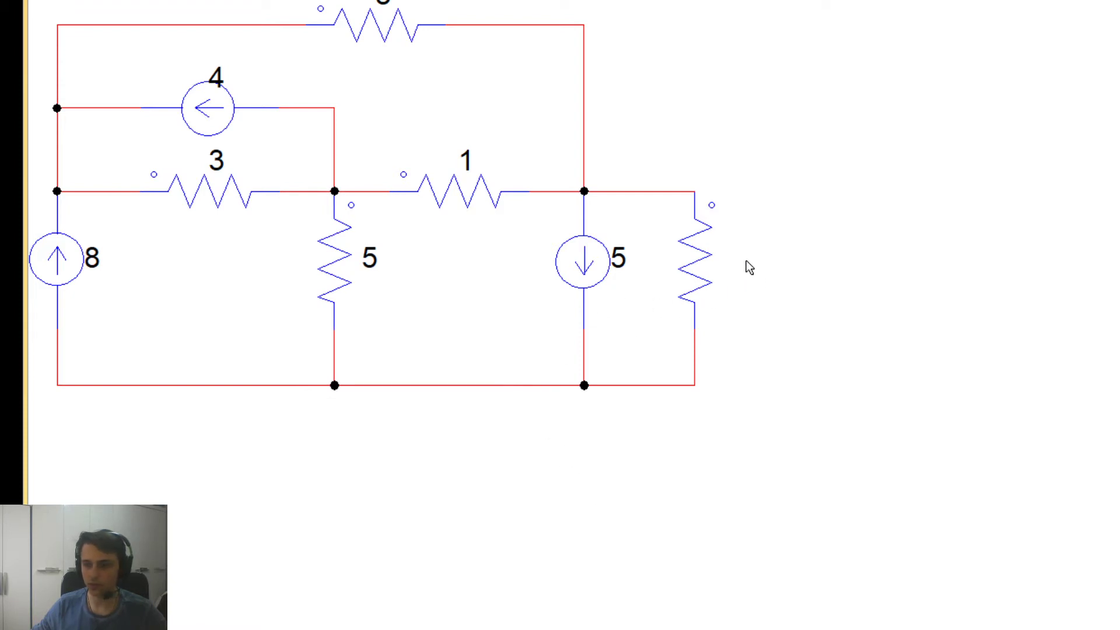
- Set the rightmost vertical resistor's resistance to 7 and display the value on the schematic
double_click(696, 256)
left_click_drag(386, 547, 315, 545)
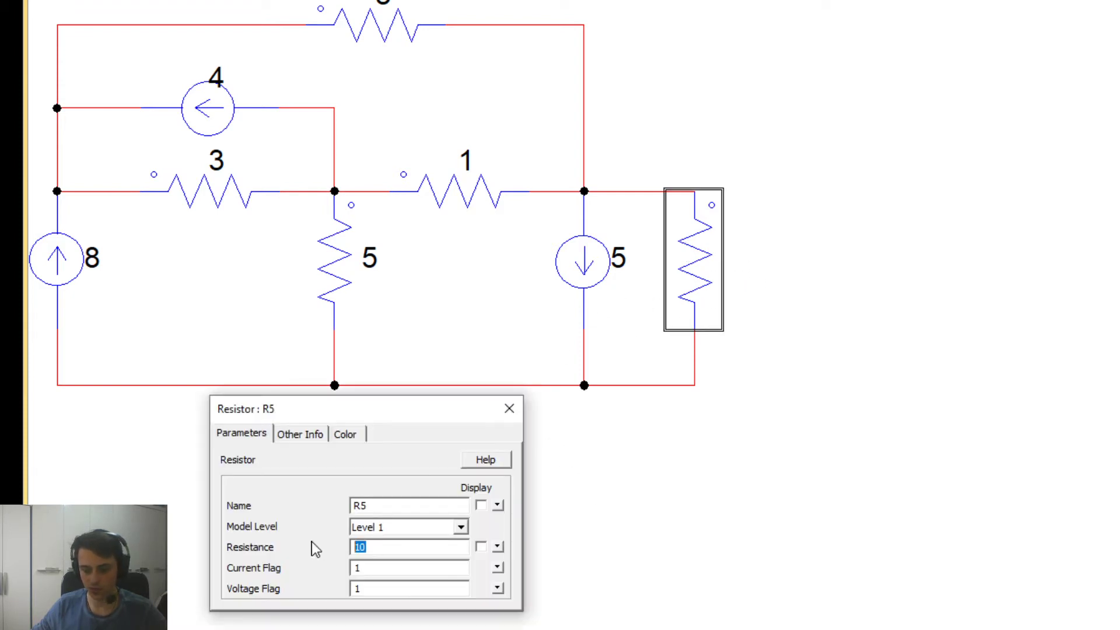
type("7")
left_click(480, 547)
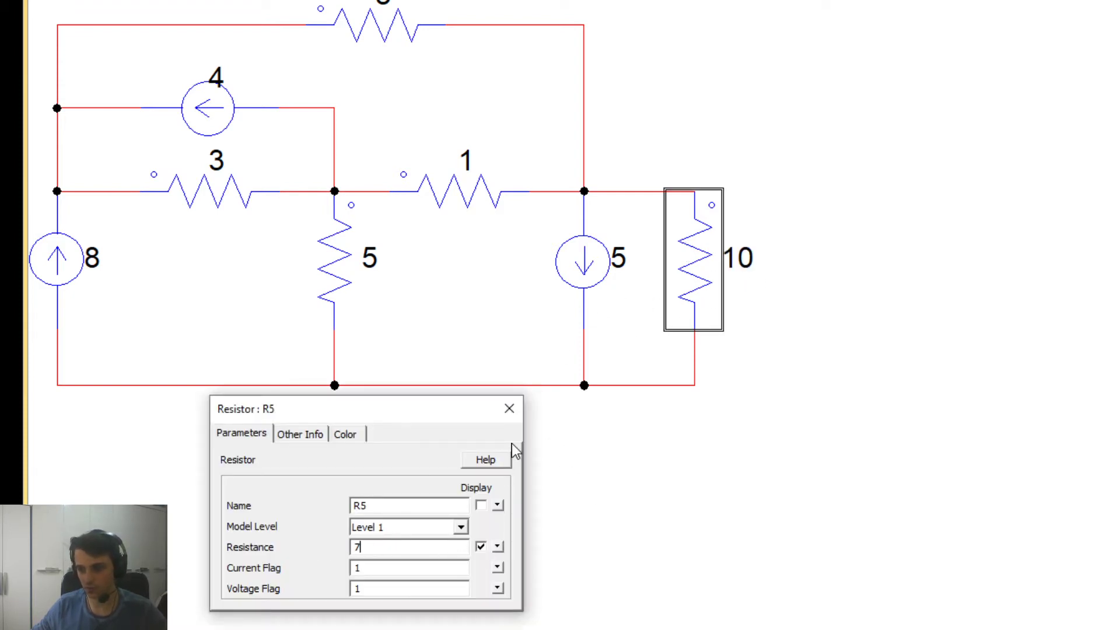
- Close the resistor's parameters, compare the circuit with the reference drawing in the YouTube video, and return to PSIM
left_click(510, 409)
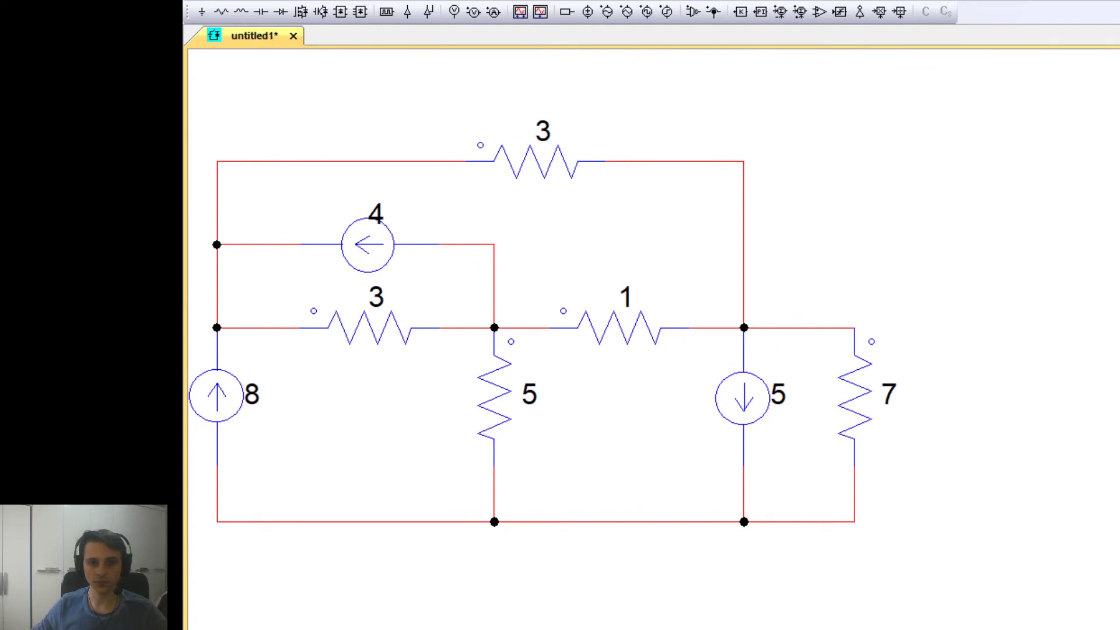
key("alt+Tab")
key("alt+Tab")
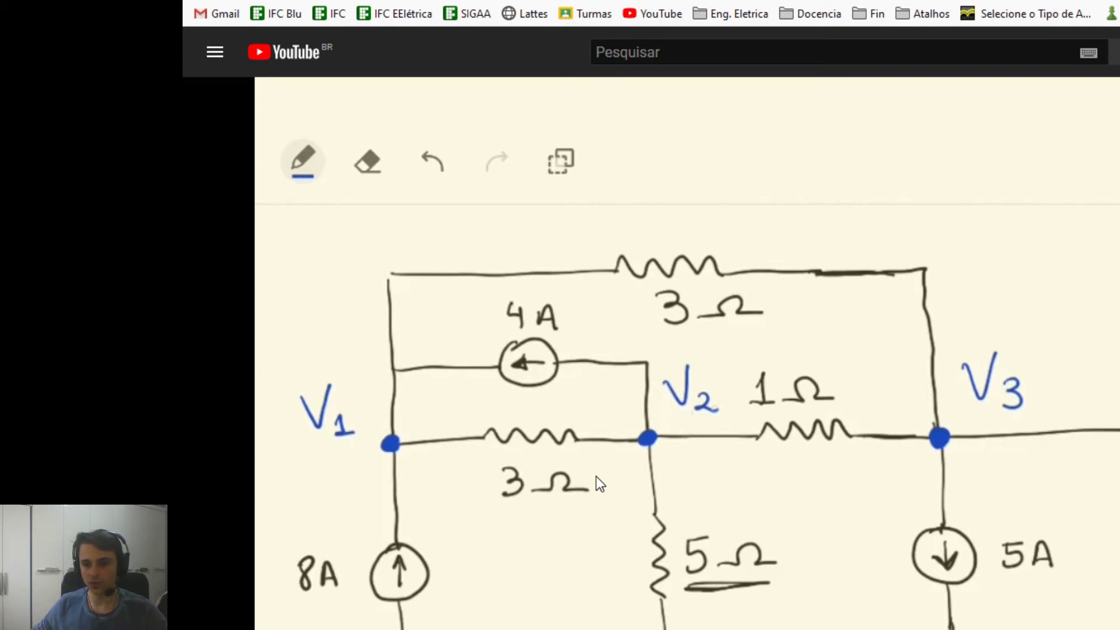
scroll(600, 484, "down", 2)
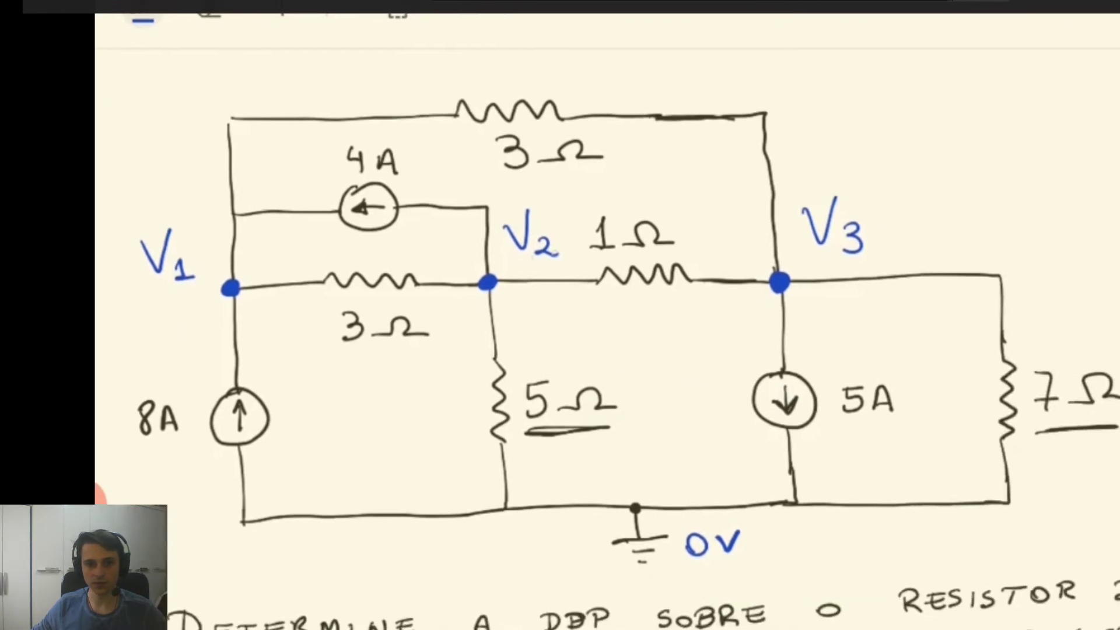
key("alt+Tab")
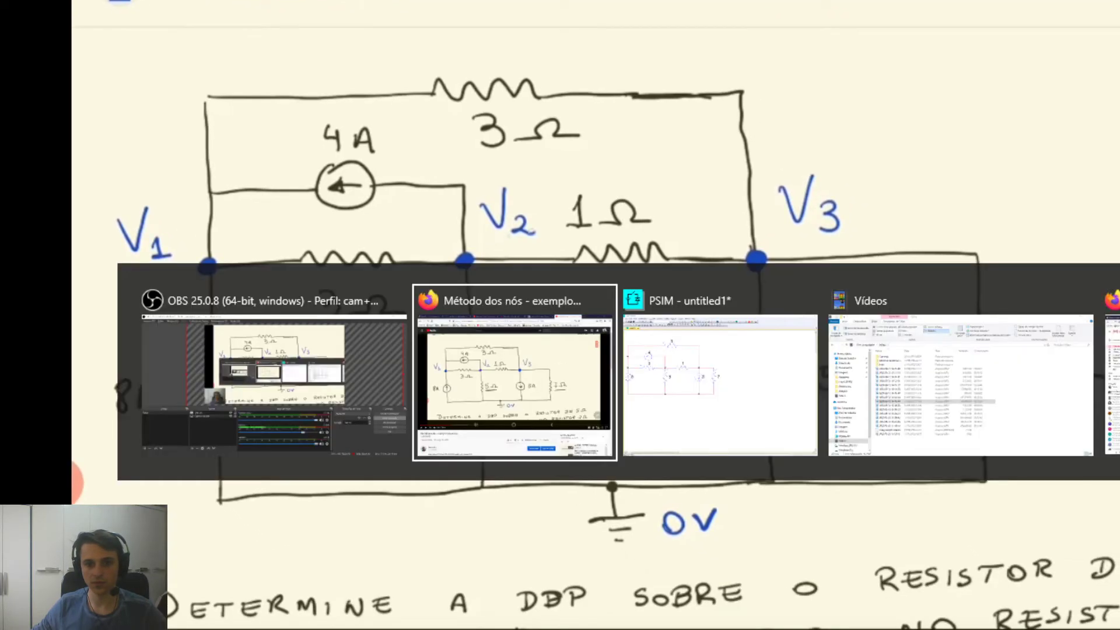
key("alt+Tab")
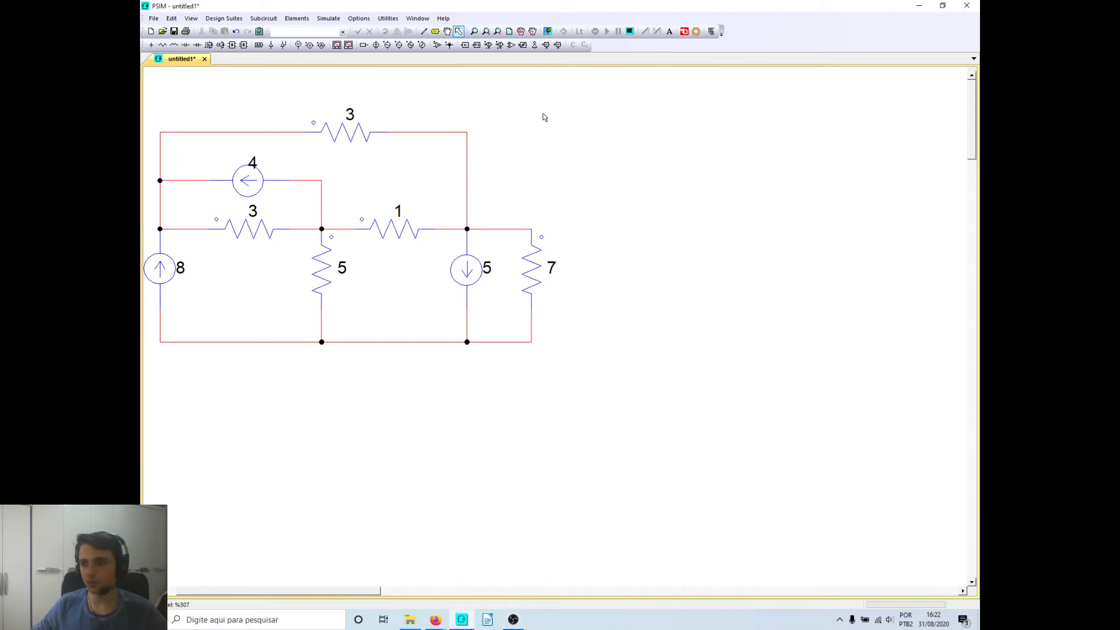
- Place a ground at the node below the middle vertical resistor and a voltage probe at the left node beside the 4 A source
left_click(509, 31)
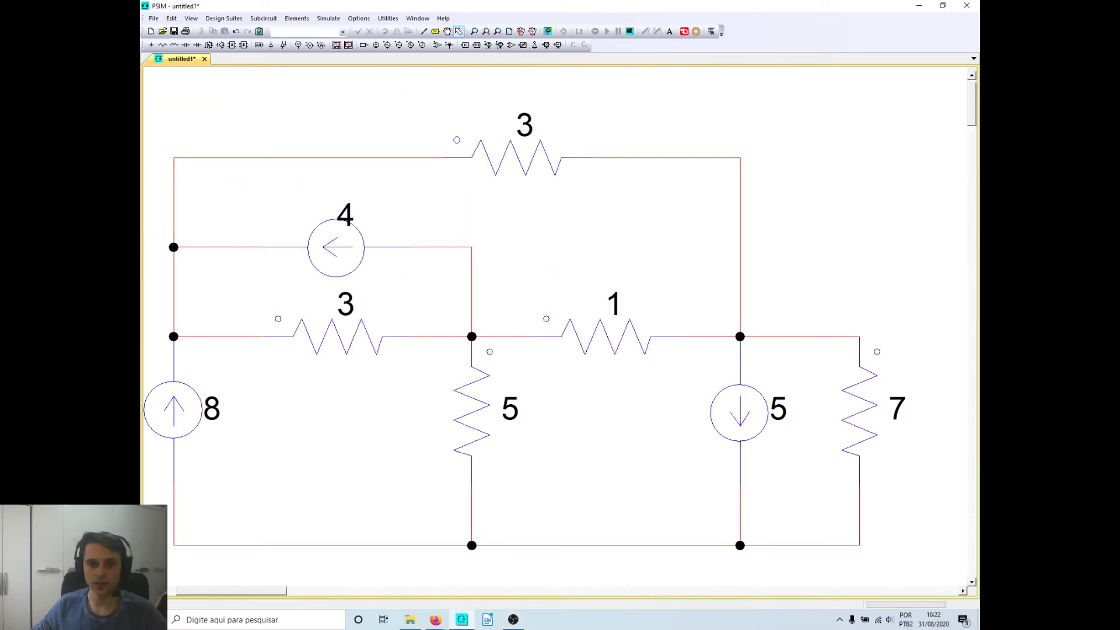
left_click(150, 46)
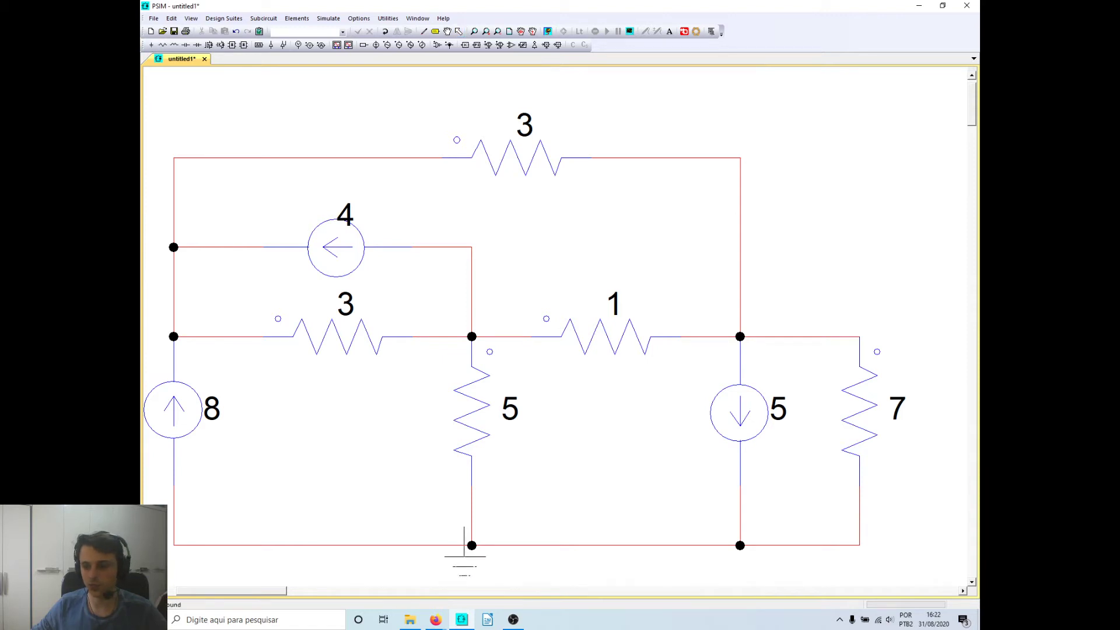
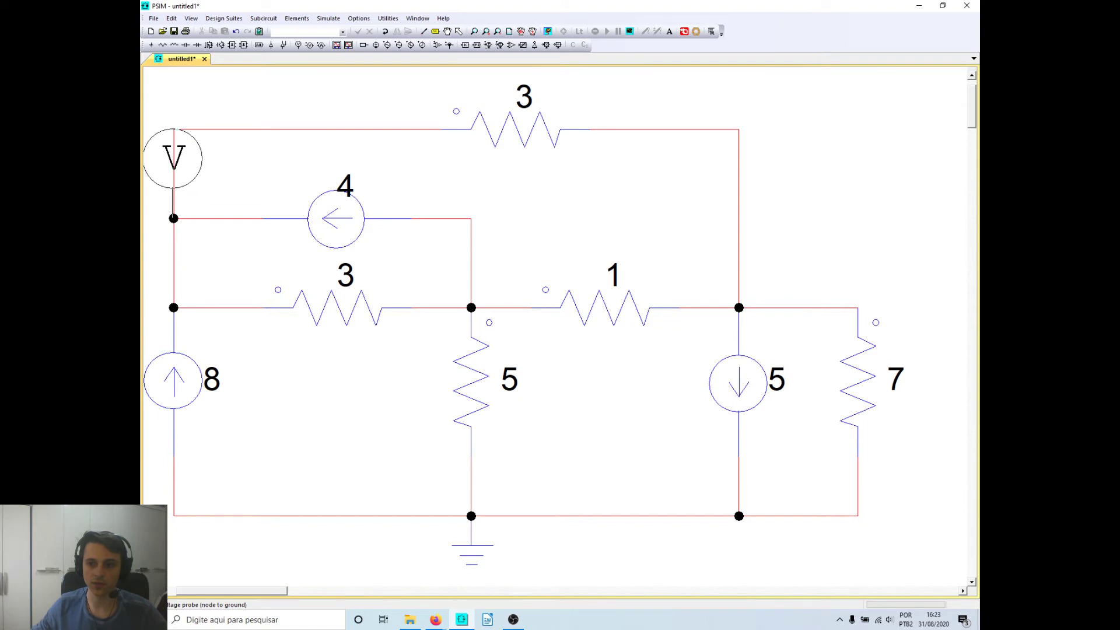
right_click(144, 174)
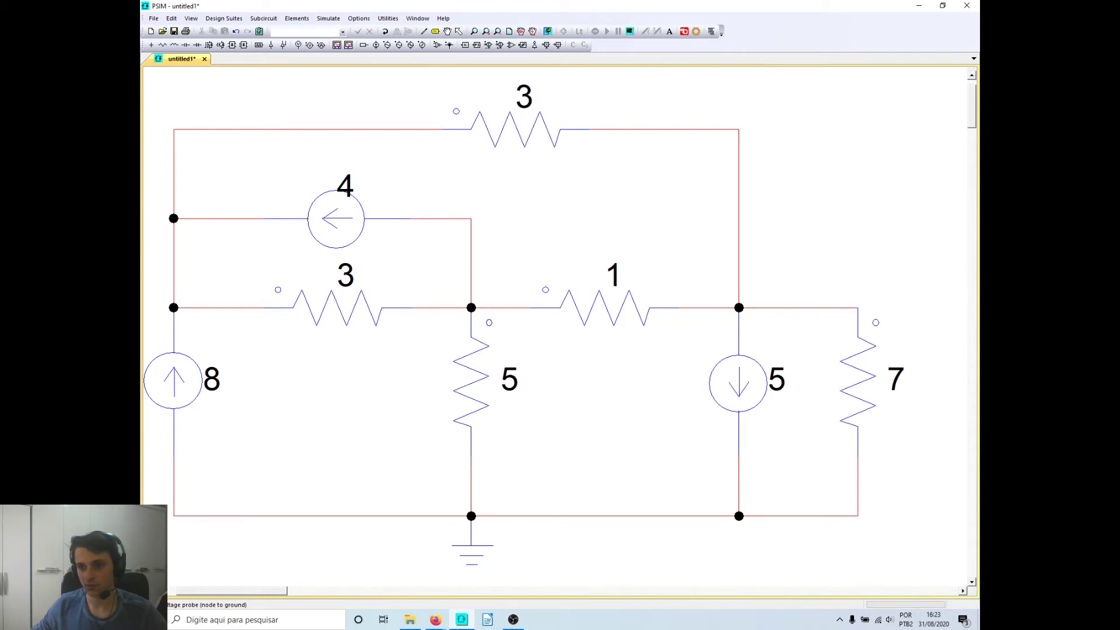
left_click(497, 31)
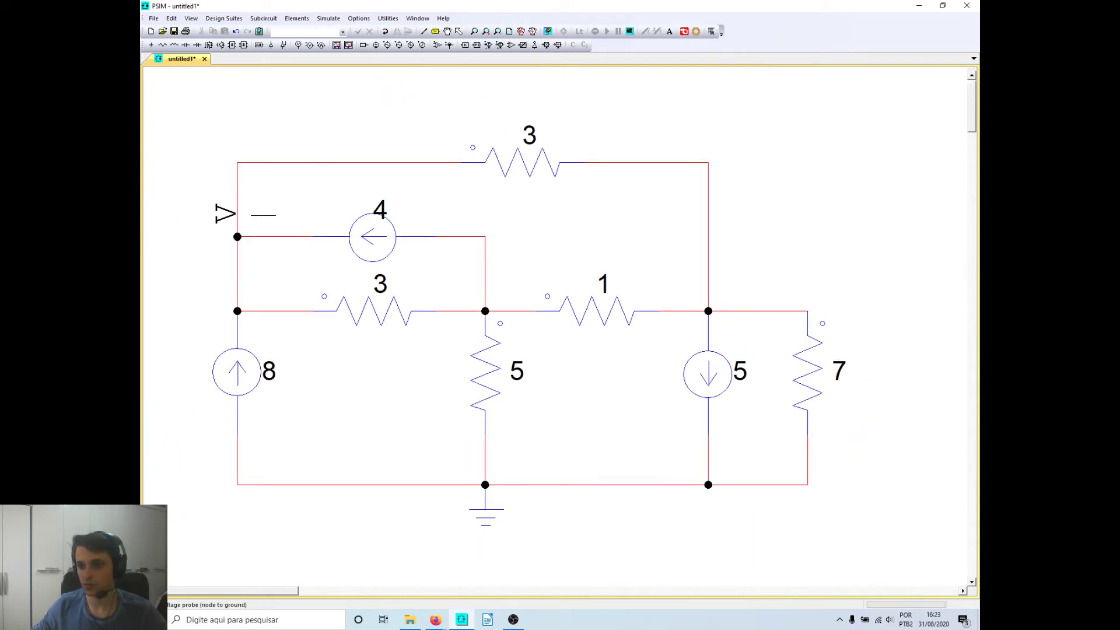
left_click(236, 237)
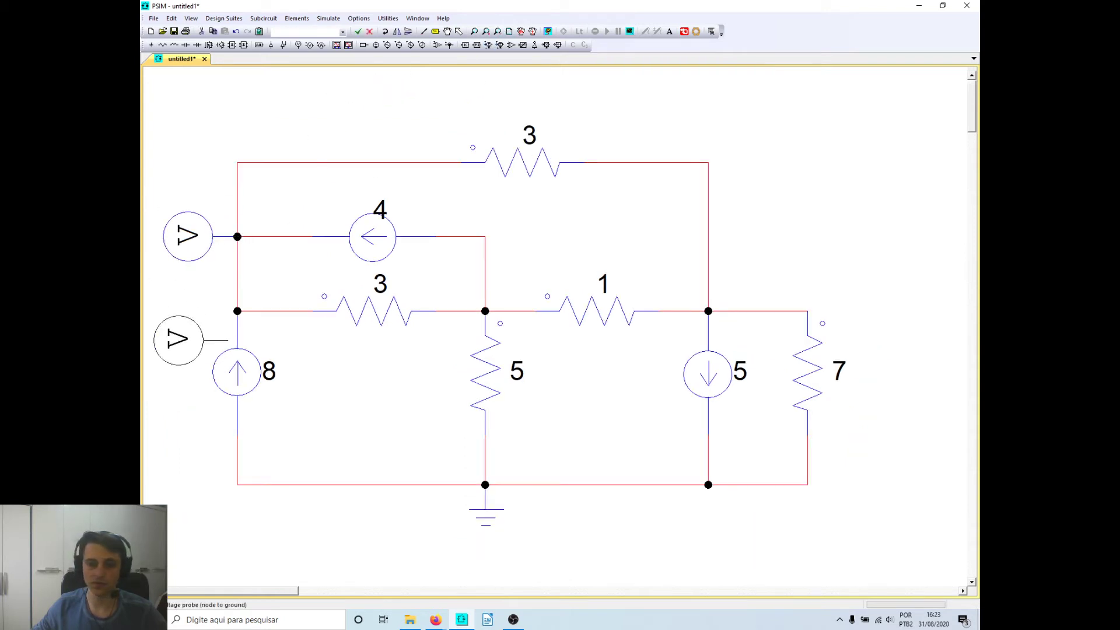
- Place node-to-ground voltage probes at the wire corner beside the 4 A source's right end and at the top of the 7-ohm resistor
right_click(492, 294)
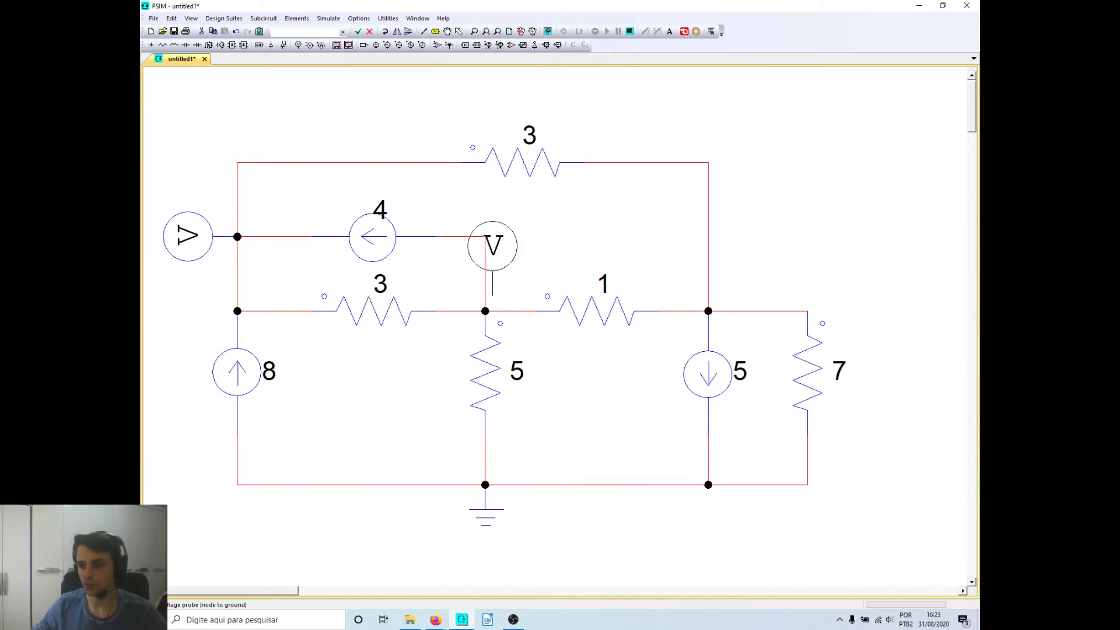
right_click(502, 280)
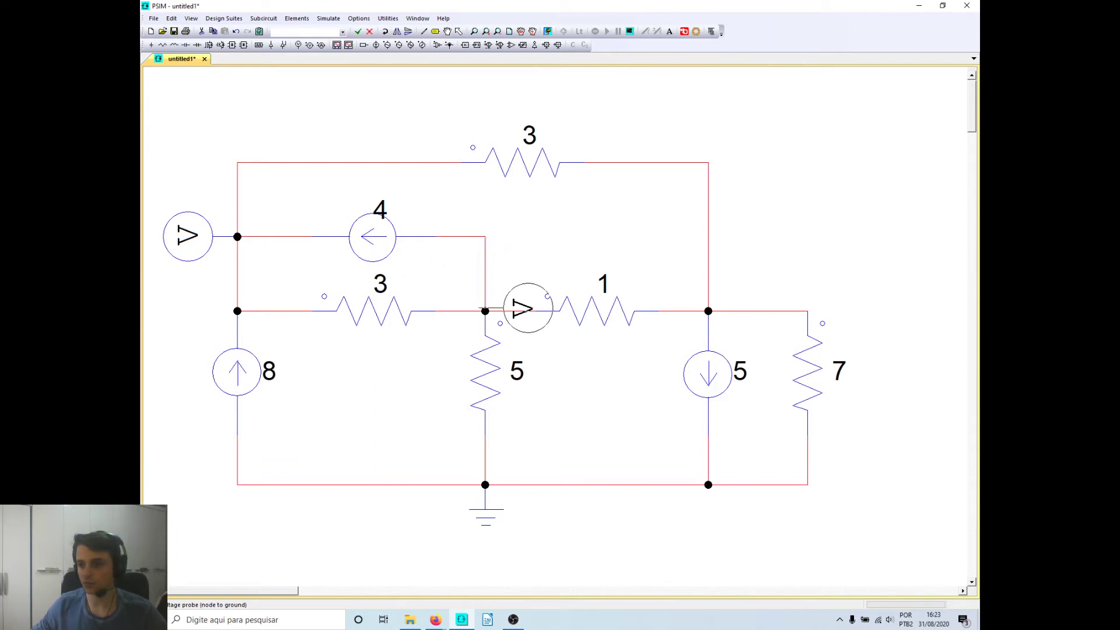
right_click(490, 342)
right_click(472, 343)
right_click(488, 296)
right_click(485, 220)
left_click(484, 237)
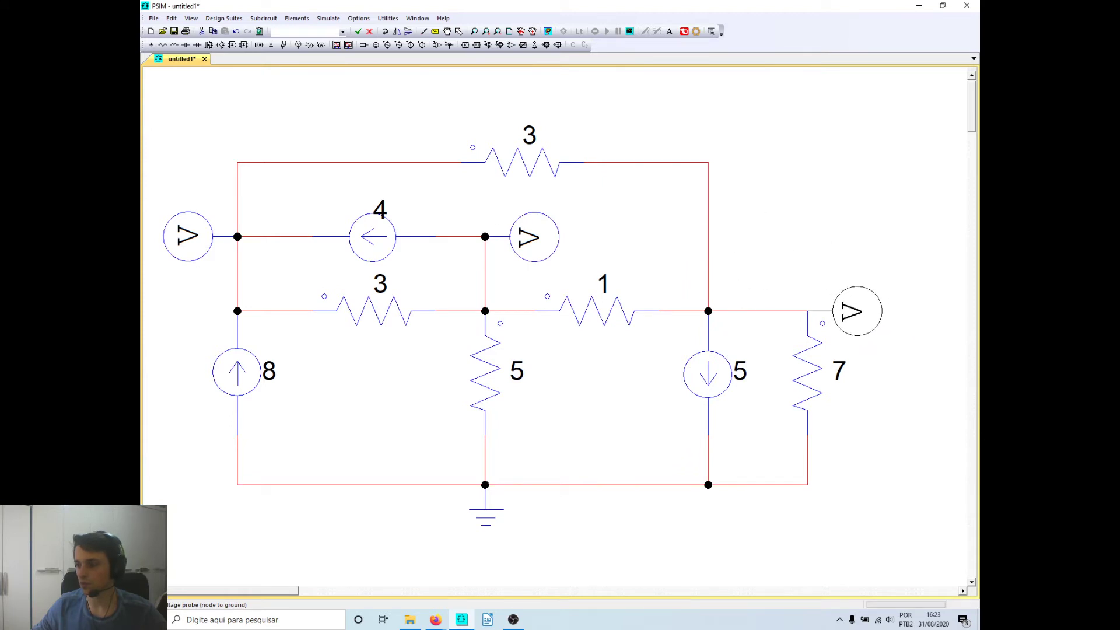
left_click(807, 310)
key("Escape")
- Display the names of the three voltage probes on the schematic
double_click(210, 245)
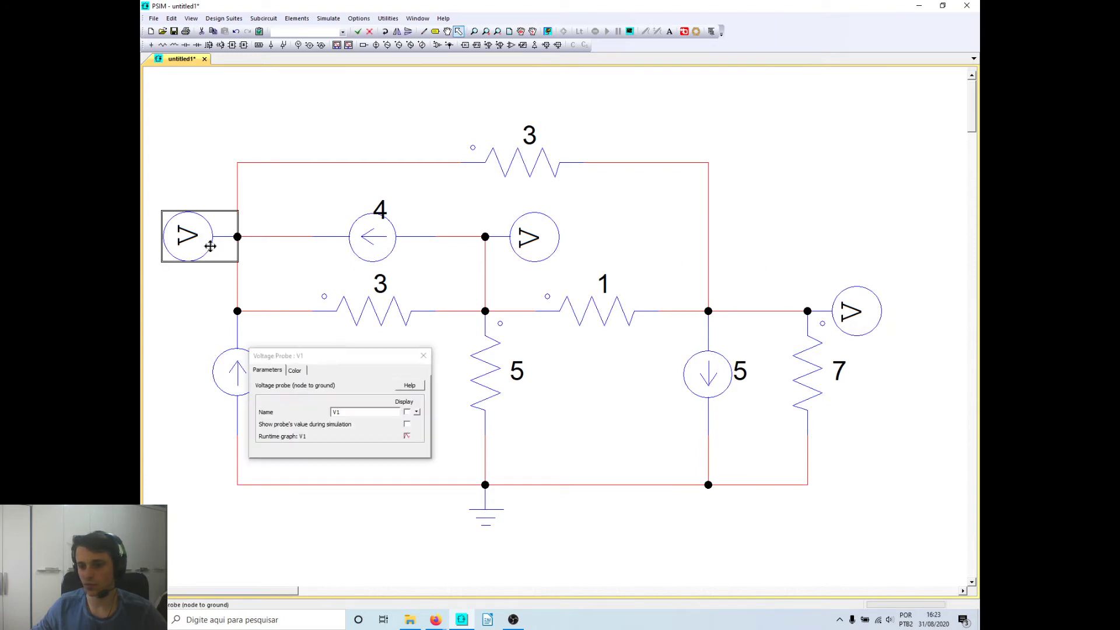
left_click(406, 412)
left_click(534, 255)
left_click(408, 412)
left_click(406, 412)
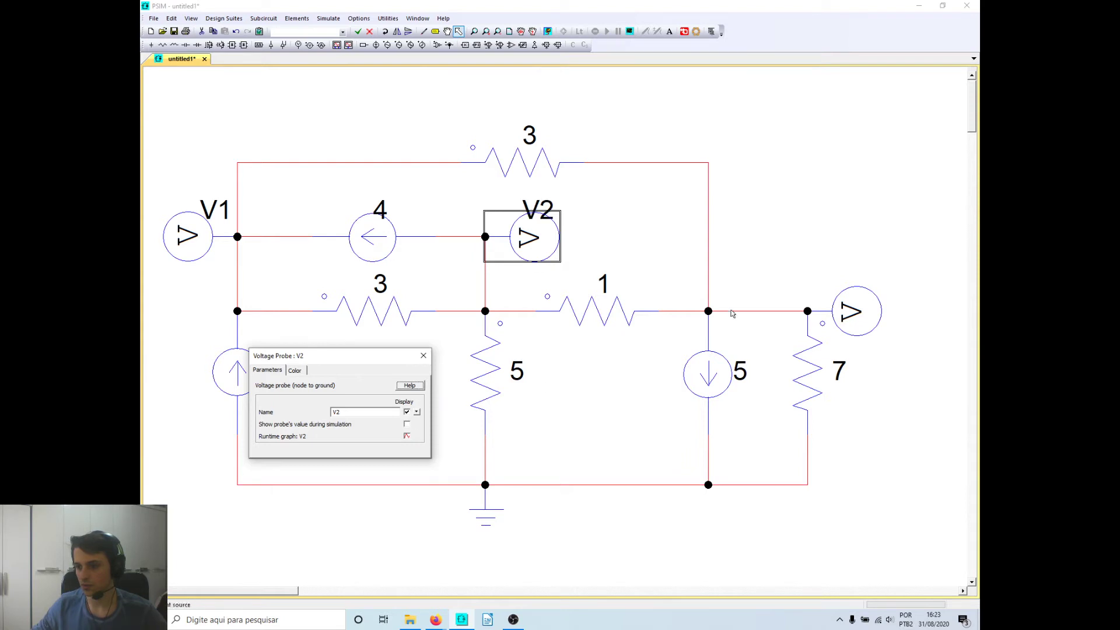
left_click(811, 318)
left_click(407, 412)
left_click(423, 355)
left_click(759, 229)
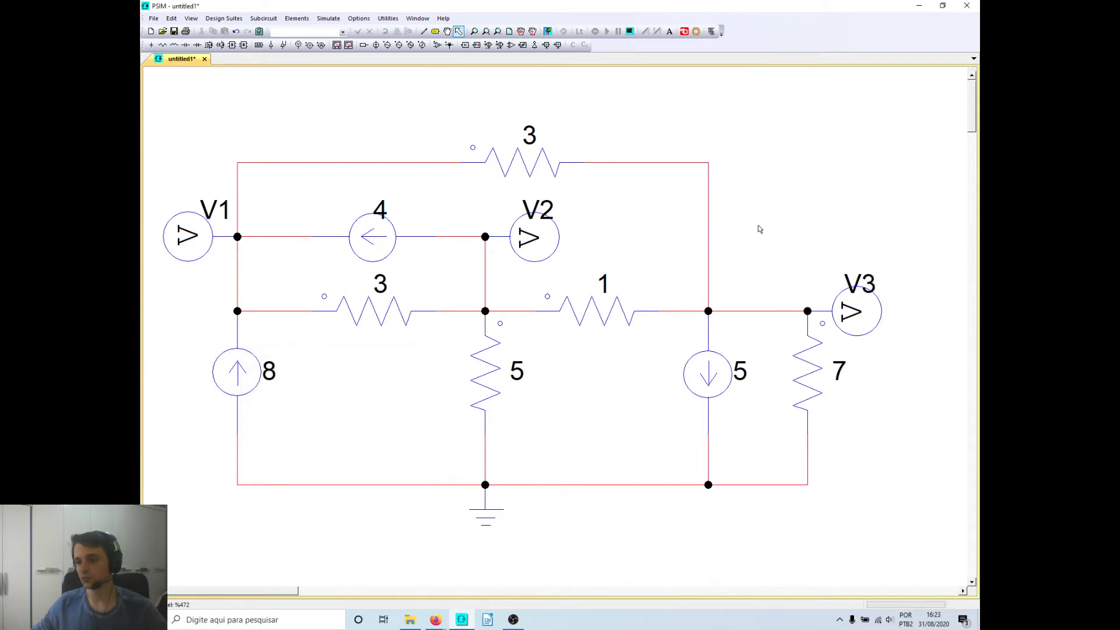
- Move the V2 and V3 name labels upward, clear of their voltage probe symbols
left_click(549, 199)
left_click_drag(562, 210, 569, 201)
left_click(858, 284)
left_click_drag(859, 284, 860, 245)
left_click(761, 240)
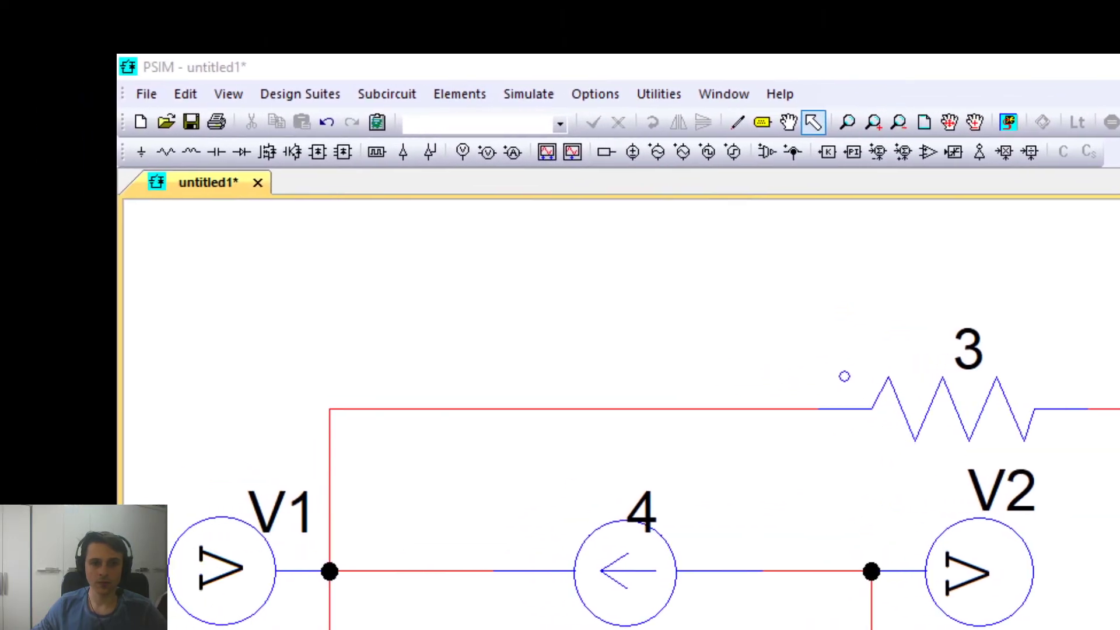
- Place a Simulation Control element in the empty area above the right part of the circuit
left_click(542, 93)
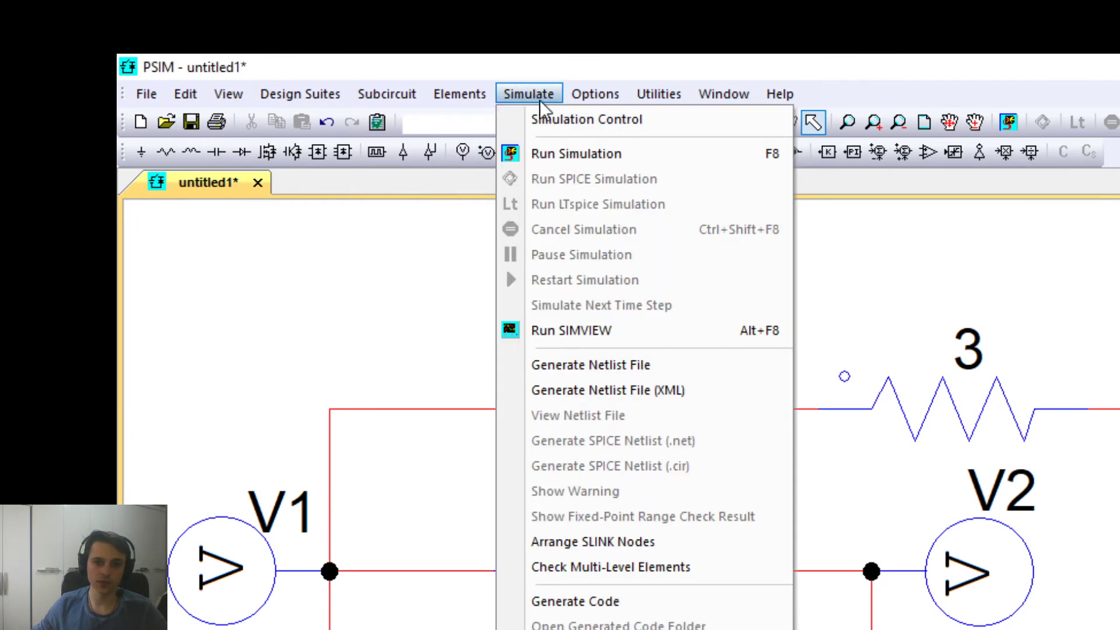
left_click(646, 124)
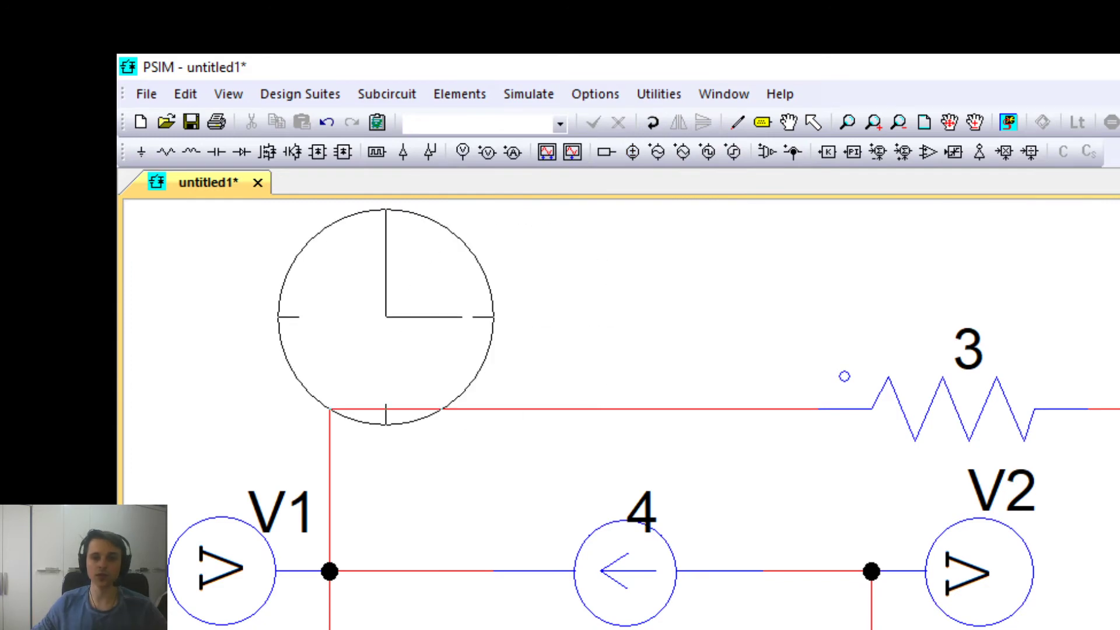
key("Escape")
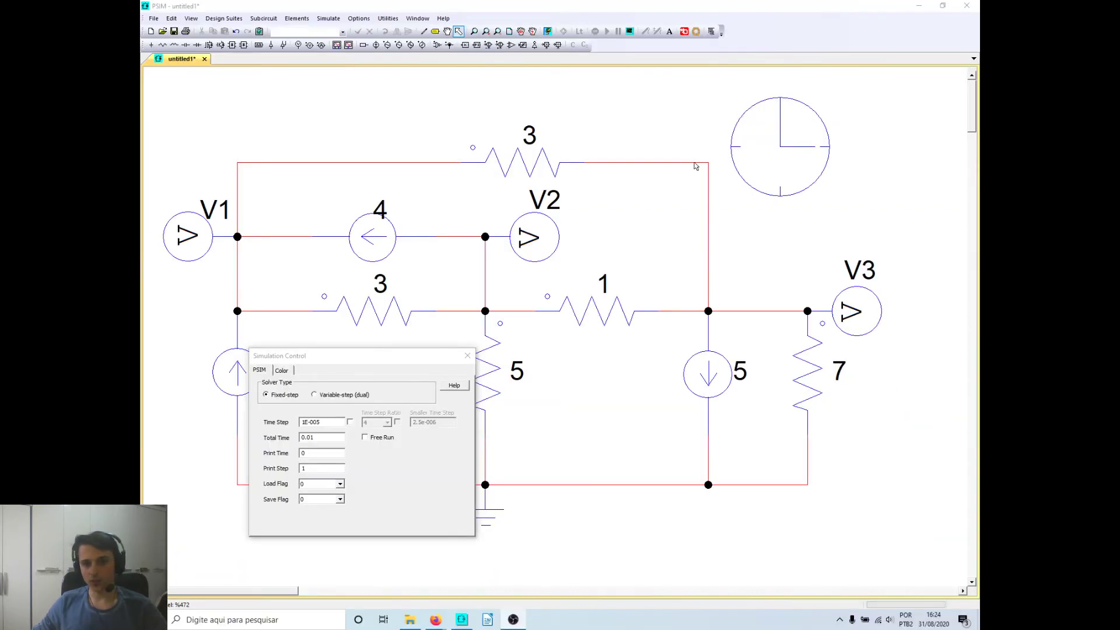
- Review the time step and total time in the Simulation Control parameters, and close them without changes
left_click(795, 153)
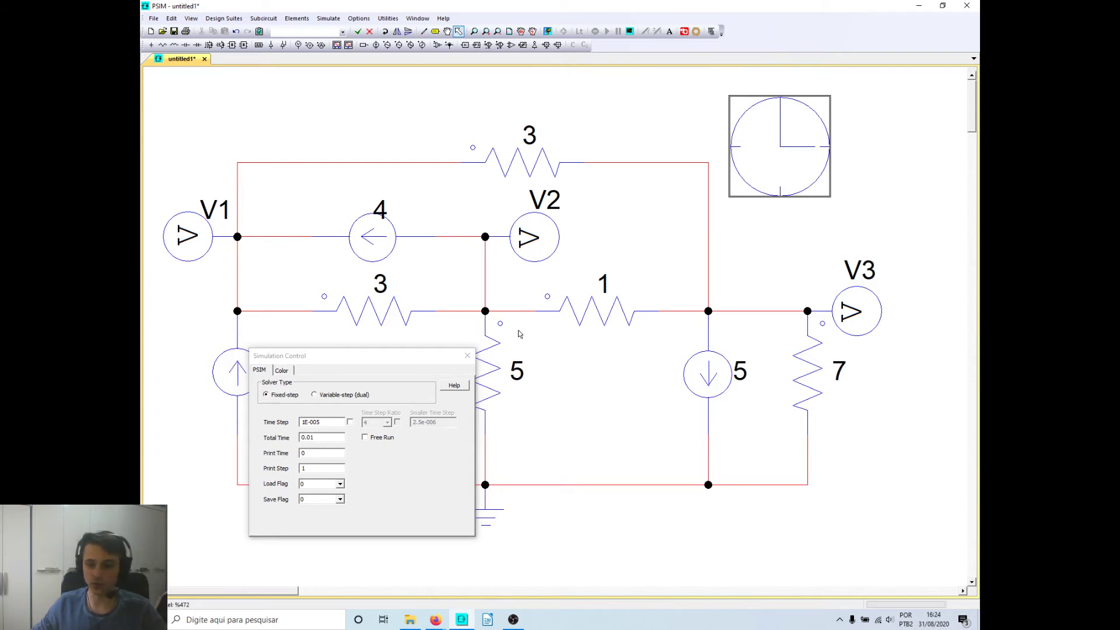
left_click(325, 422)
left_click_drag(326, 424, 300, 423)
left_click(328, 423)
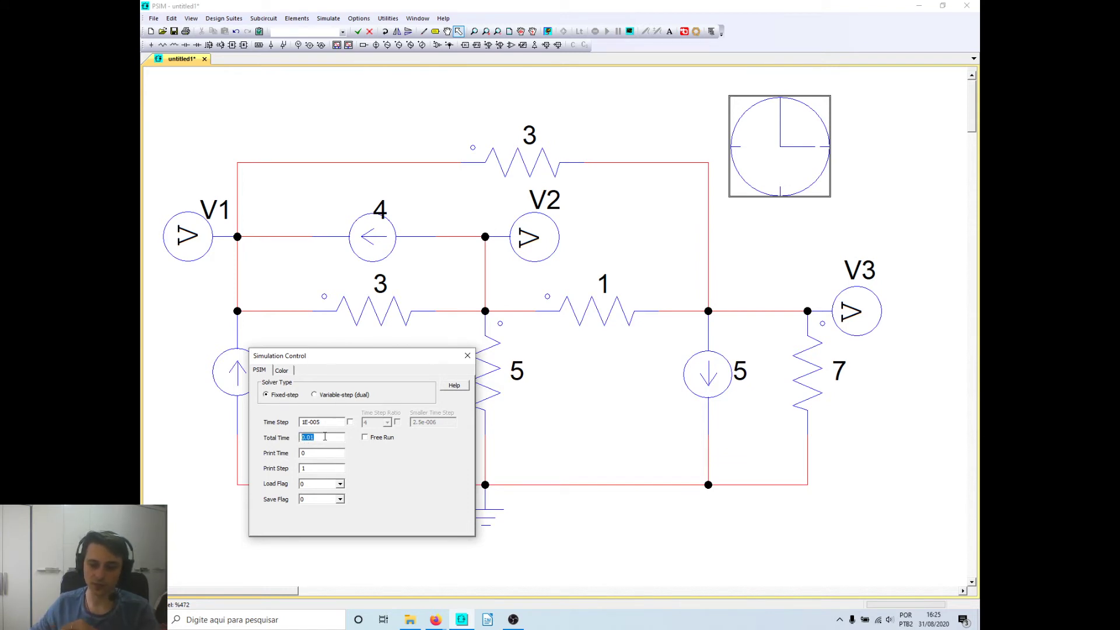
left_click(467, 357)
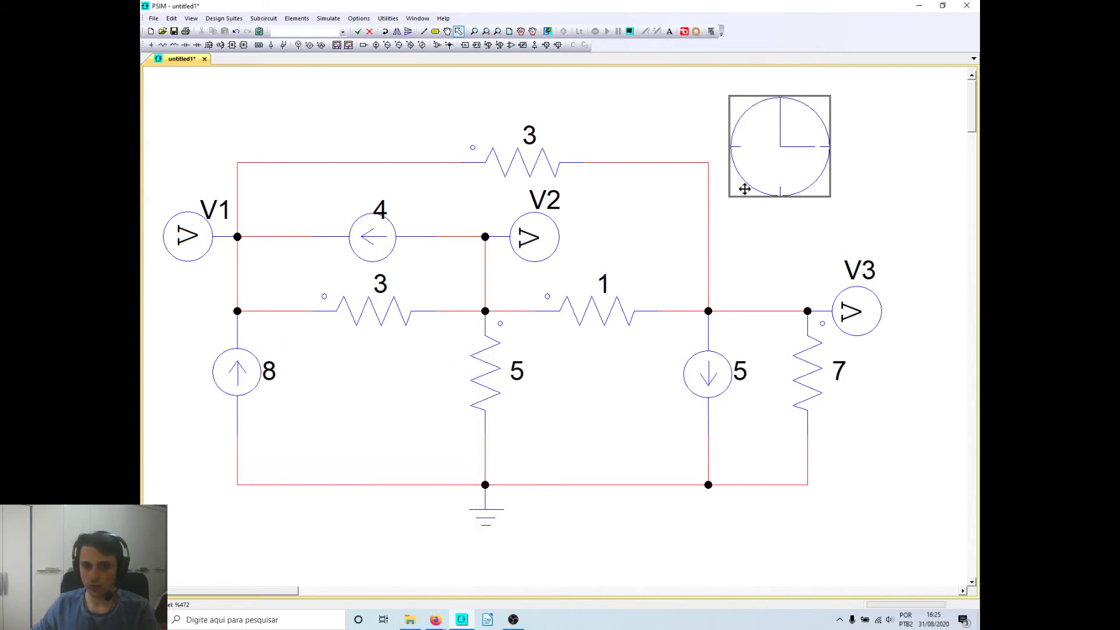
left_click(883, 182)
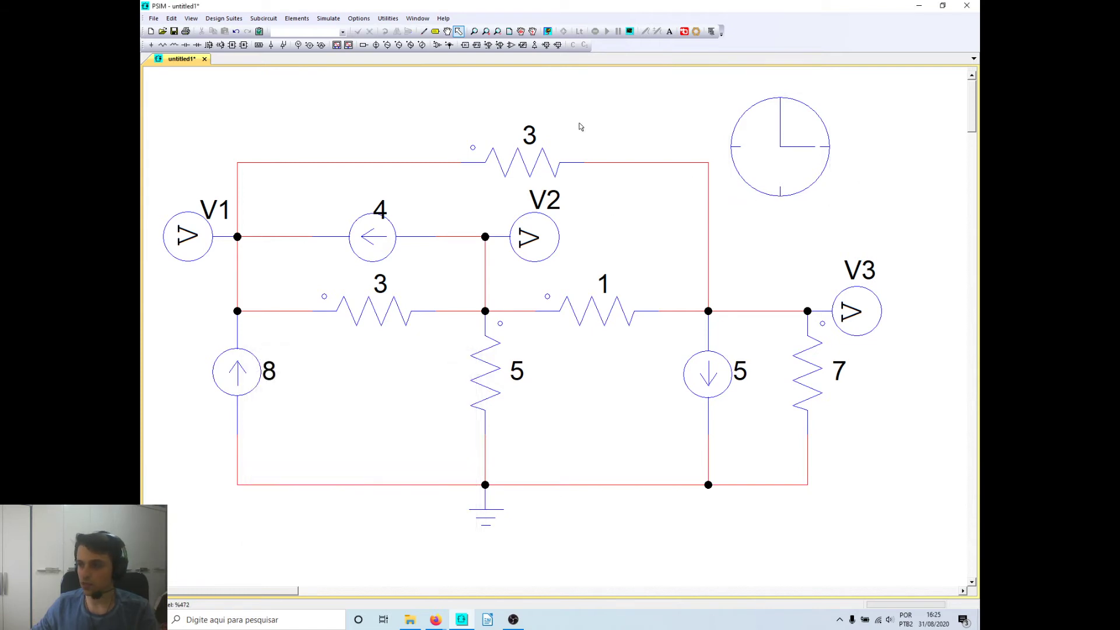
- Run the simulation of the circuit
left_click(548, 32)
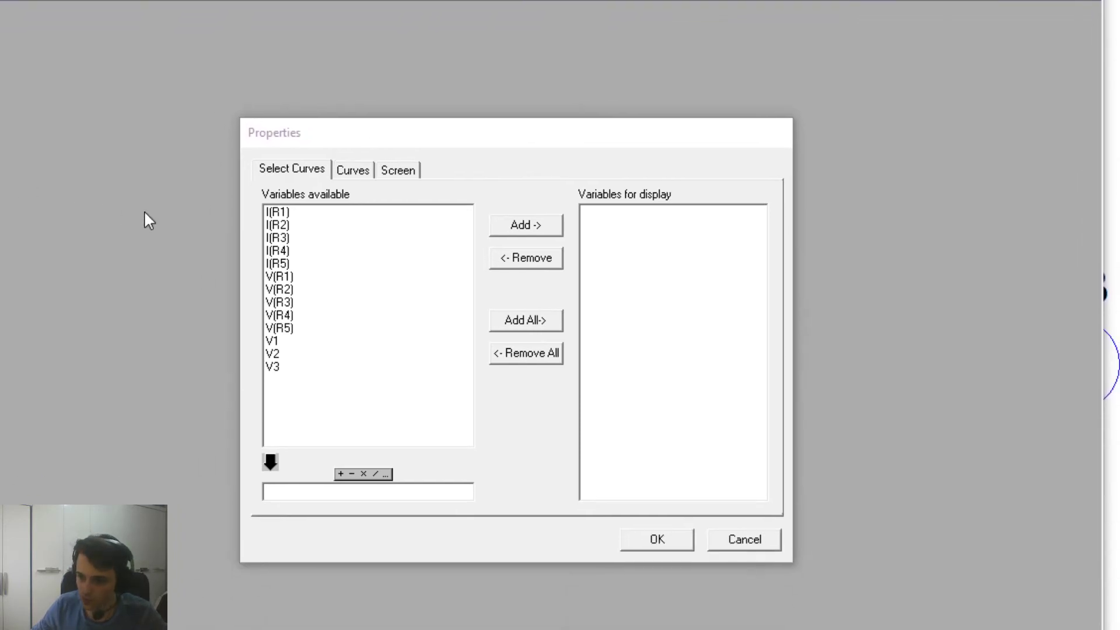
left_click(301, 212)
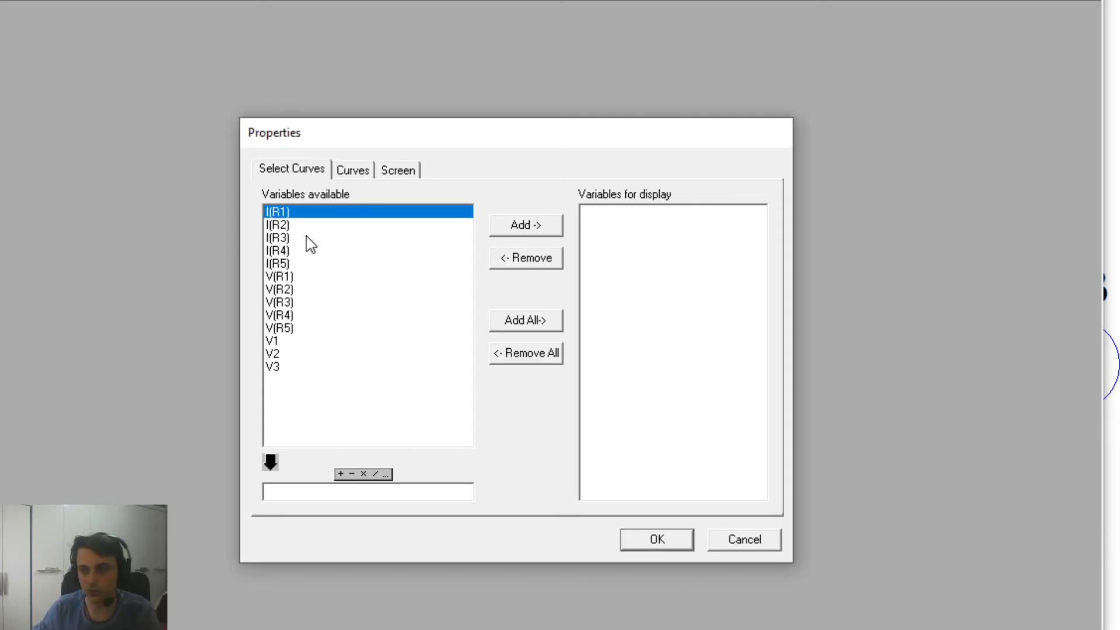
left_click_drag(283, 213, 288, 269)
left_click(283, 250, "ctrl")
left_click(280, 238, "ctrl")
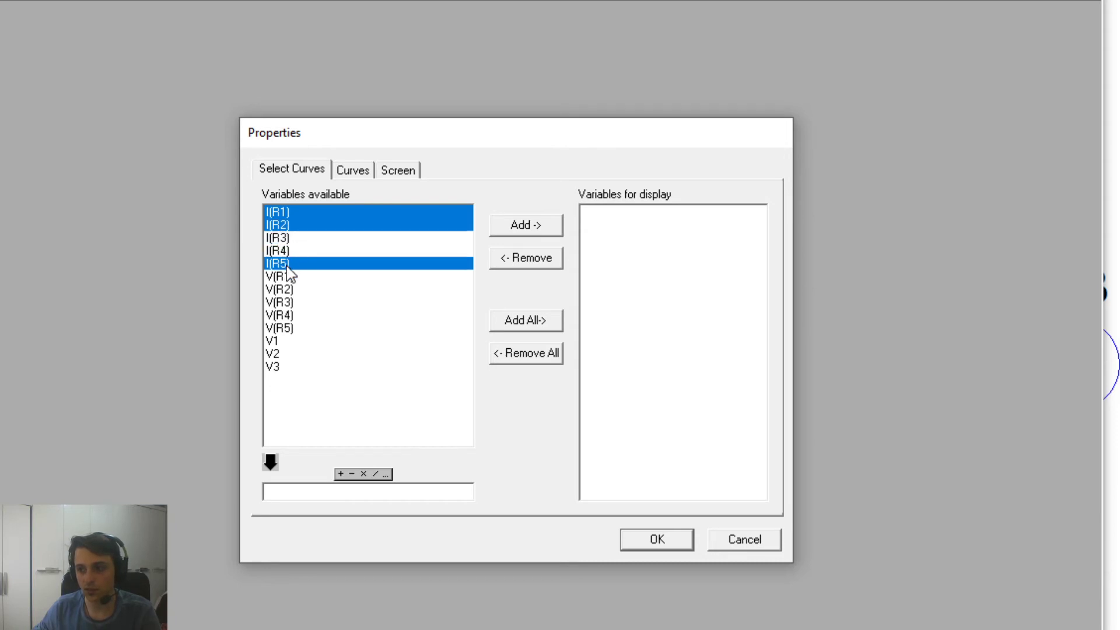
left_click(286, 263, "ctrl")
left_click(283, 225, "ctrl")
left_click(285, 214, "ctrl")
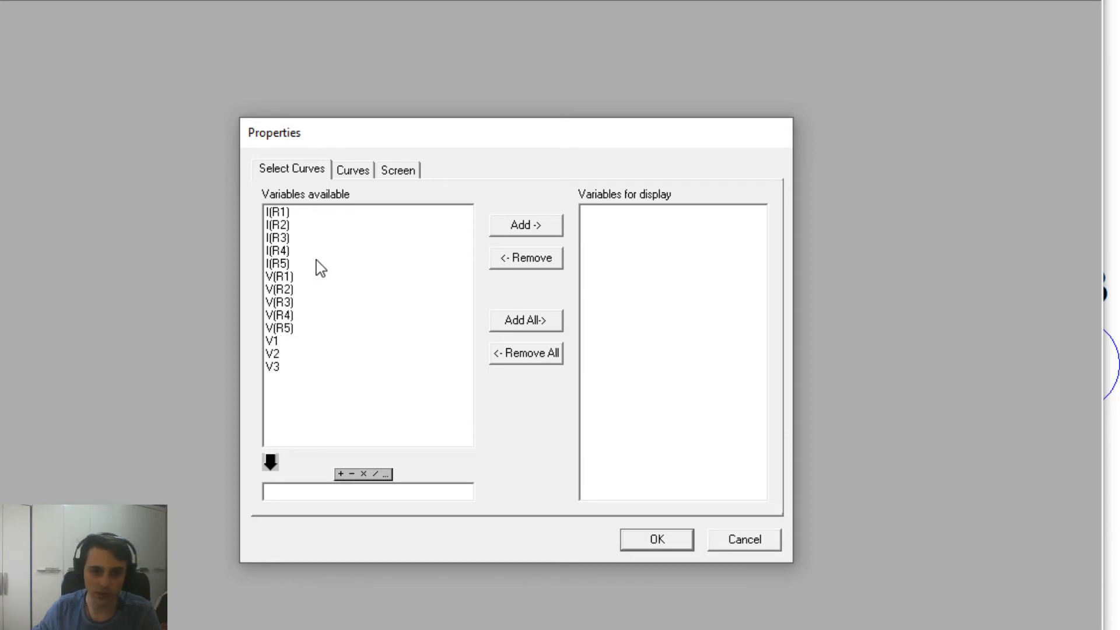
- Select the node voltages V1, V2 and V3 among the variables available for plotting
left_click(274, 341)
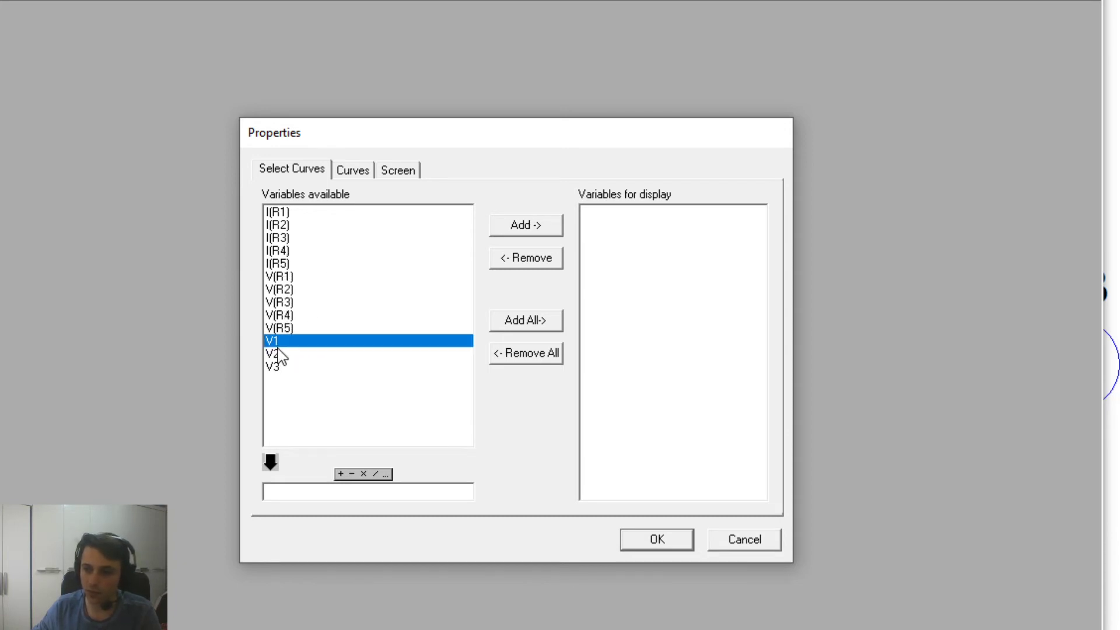
left_click(280, 355, "ctrl")
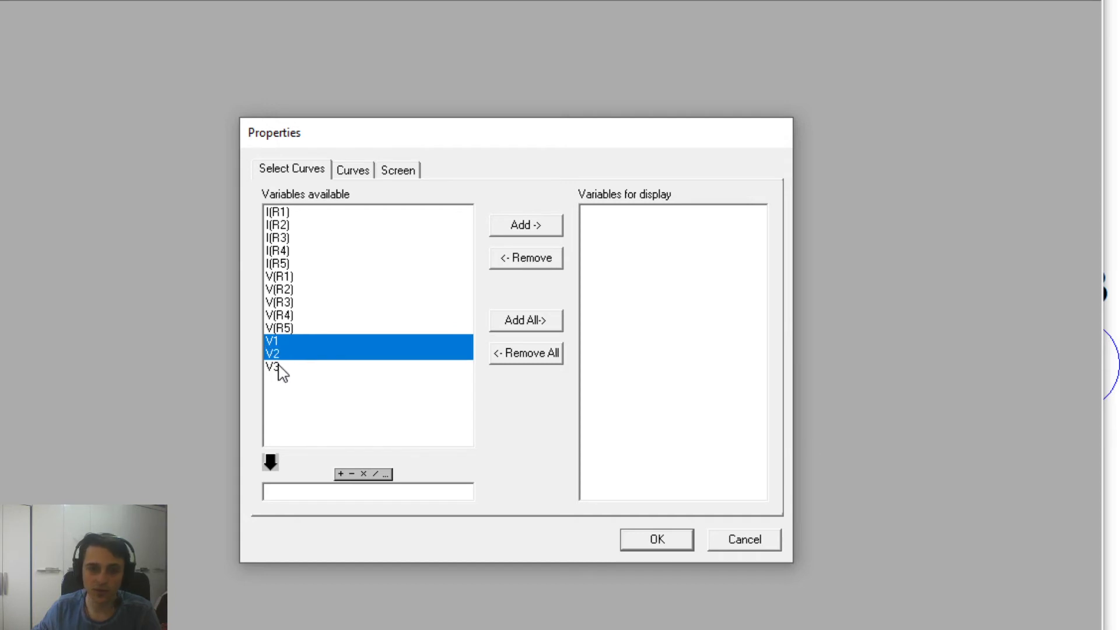
left_click(279, 369, "ctrl")
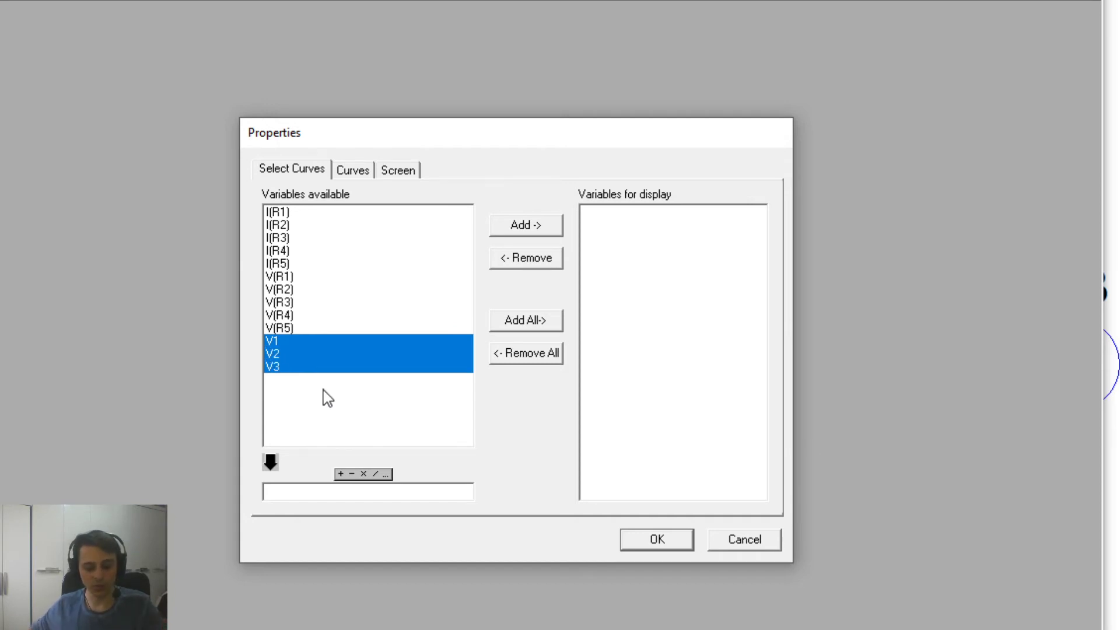
- Switch to the YouTube nodal-analysis video in Firefox to view the hand-drawn circuit
key("alt+Tab")
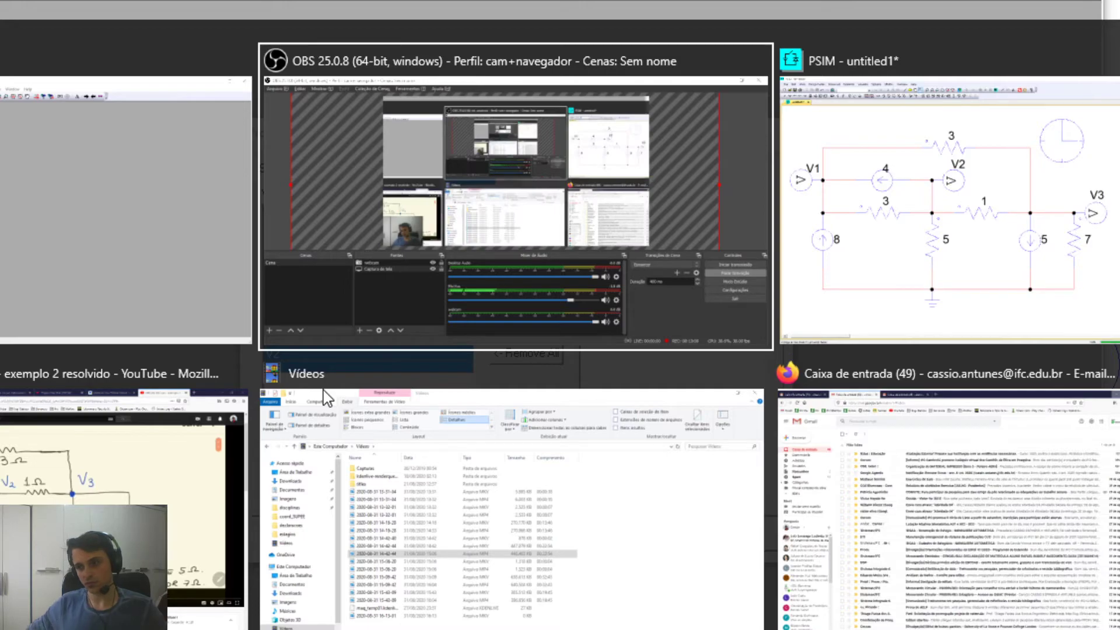
key("Tab")
key("Tab")
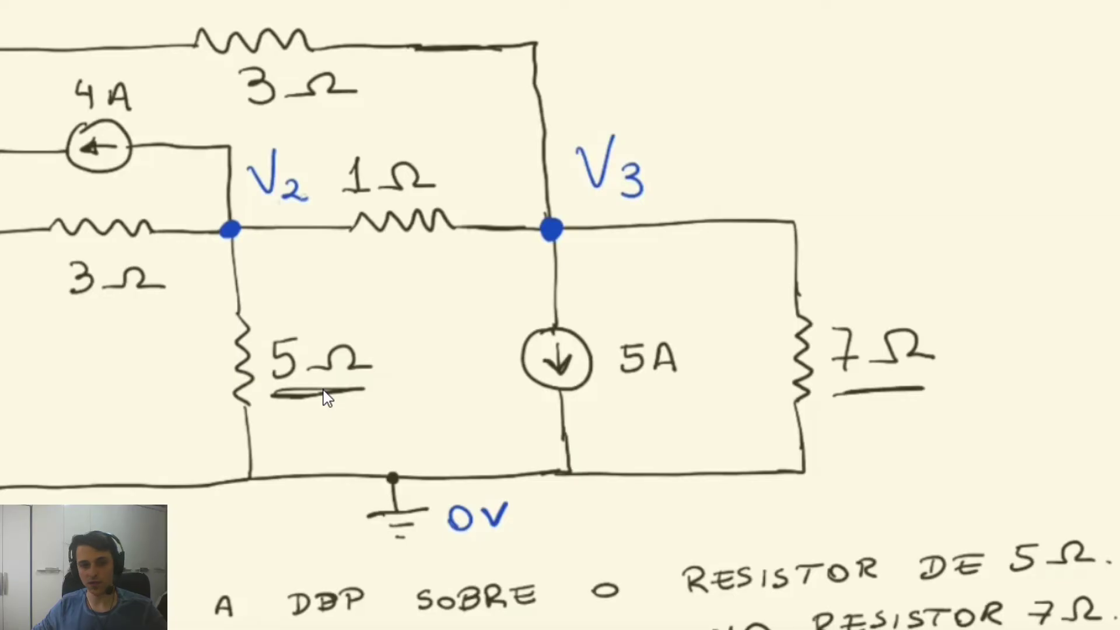
right_click(545, 293)
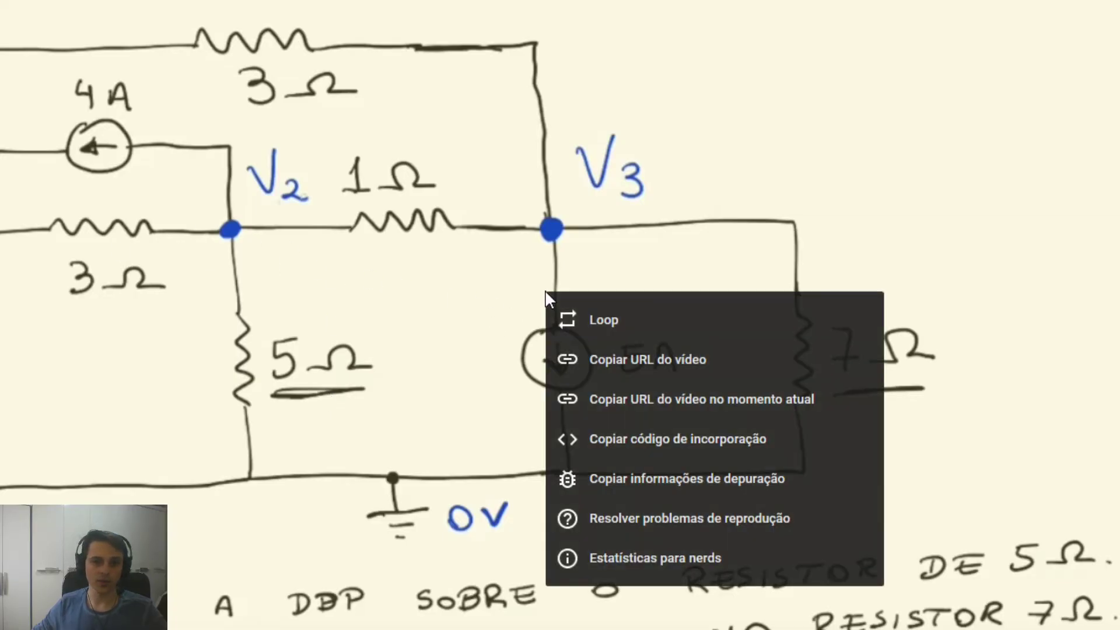
left_click(452, 294)
right_click(450, 292)
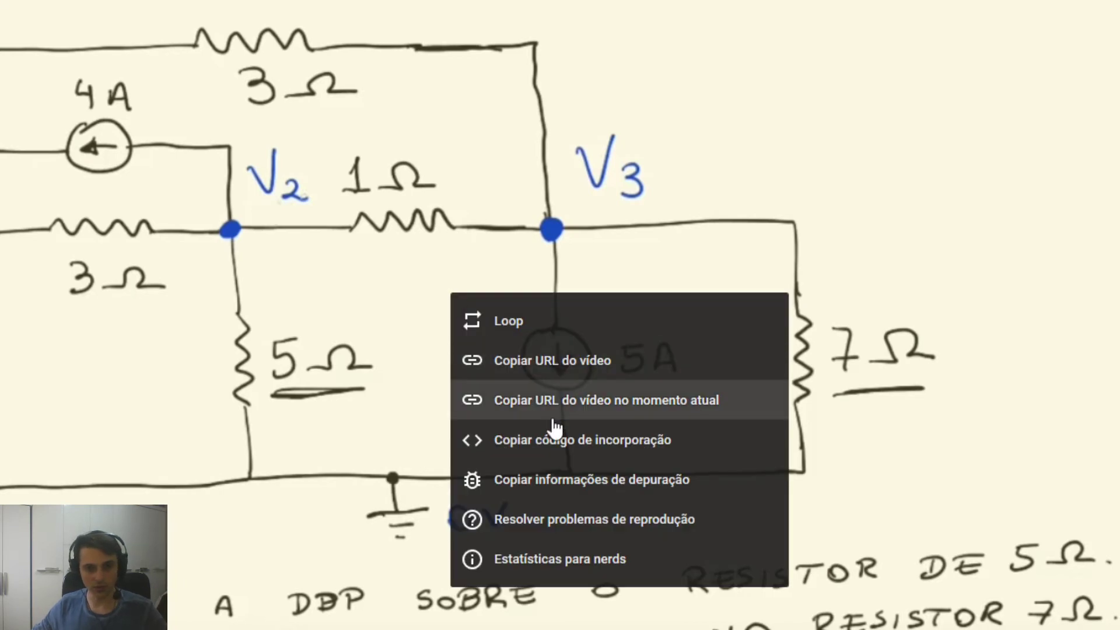
left_click(464, 203)
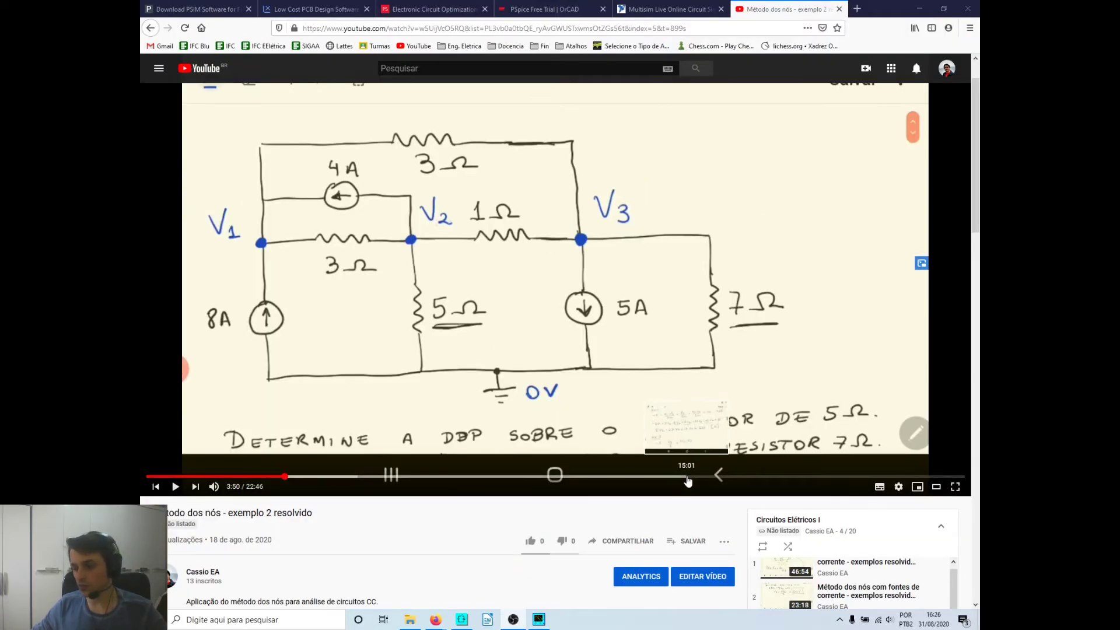
- Seek the paused video to about 19:27, where the boxed results for V1, V2 and V3 are written
left_click(761, 477)
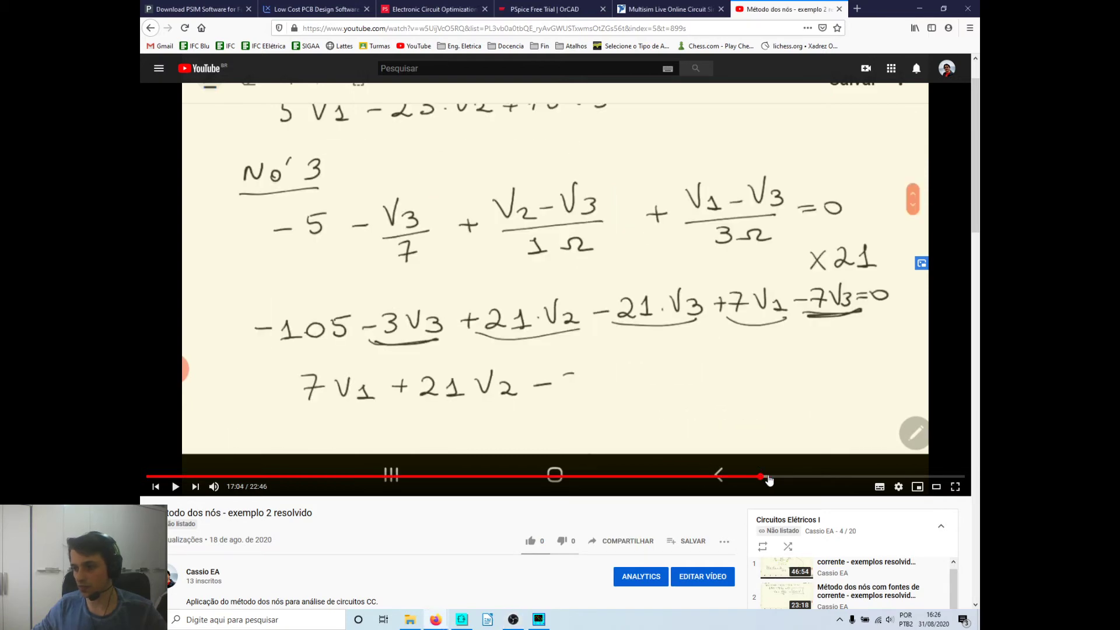
left_click(806, 477)
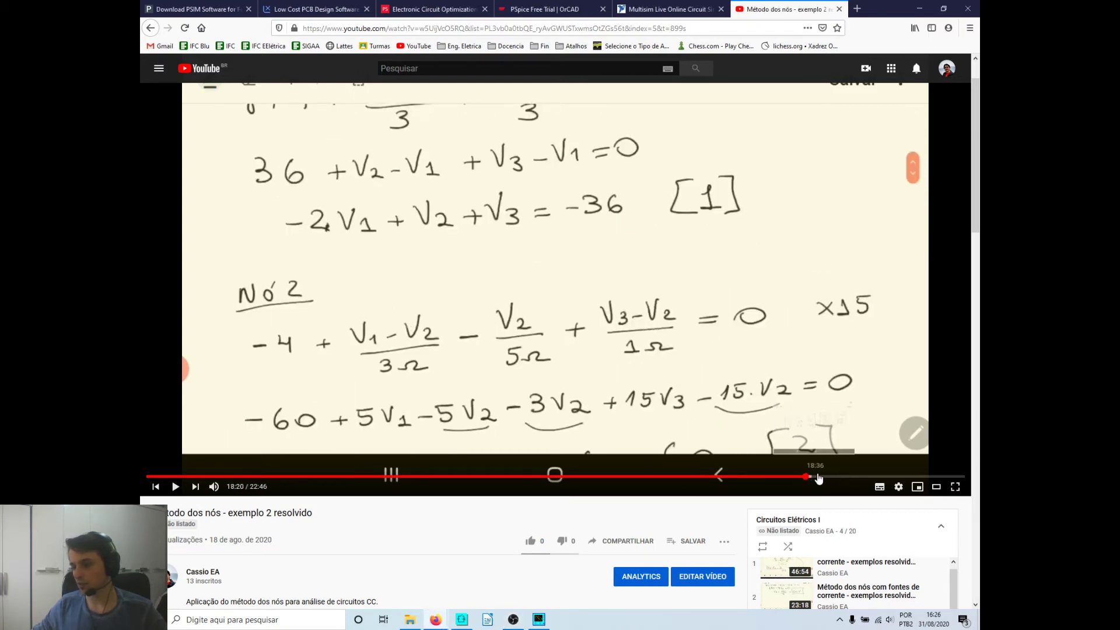
left_click(836, 477)
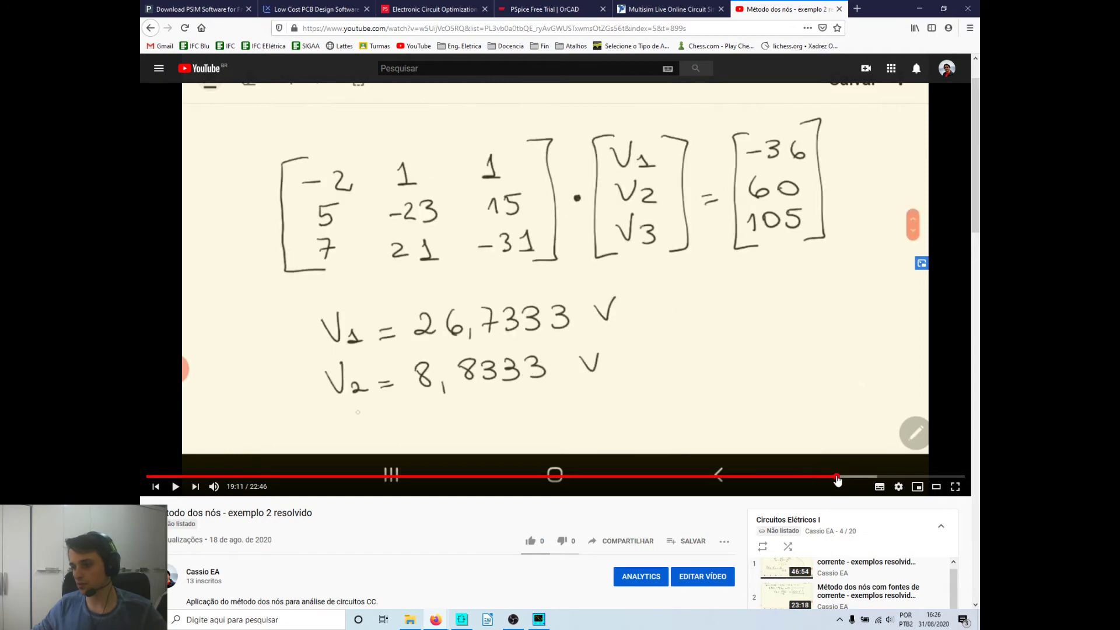
left_click(846, 478)
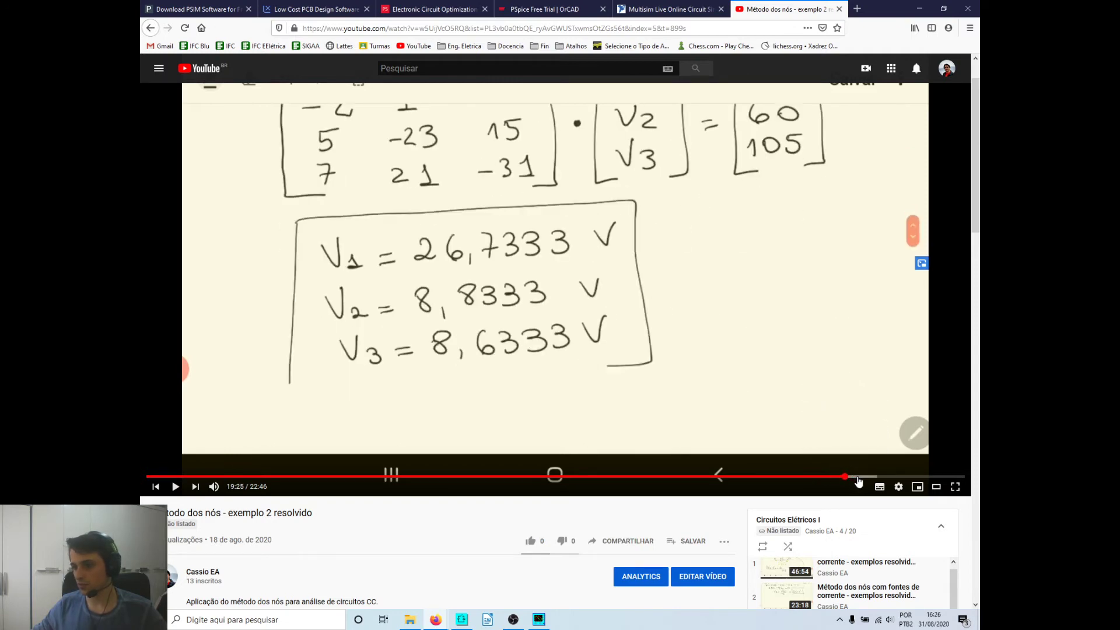
left_click(856, 477)
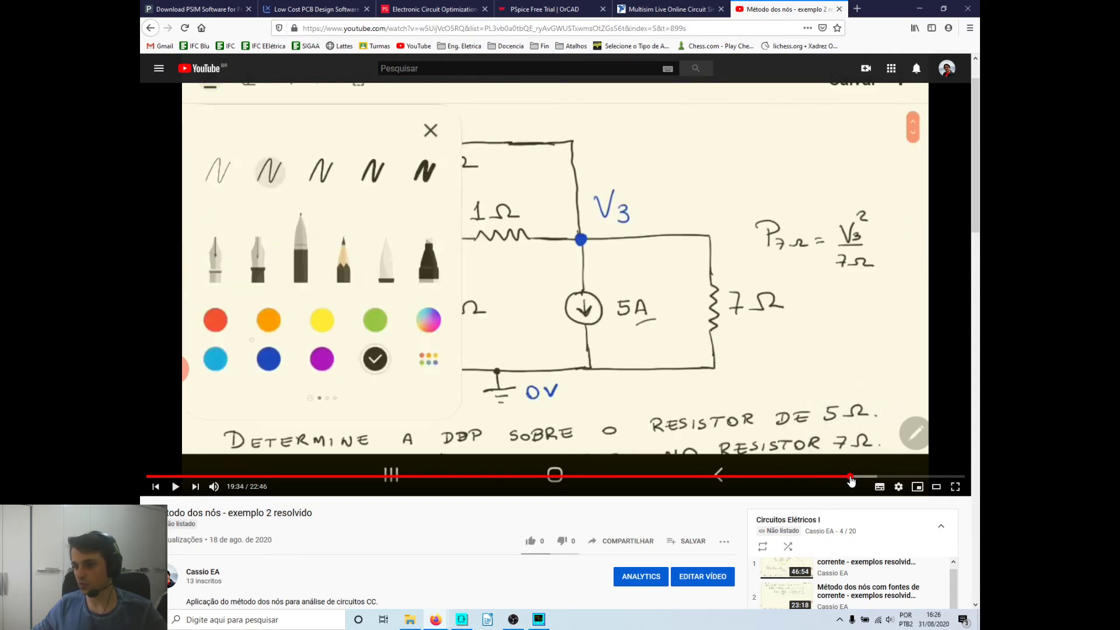
left_click(845, 477)
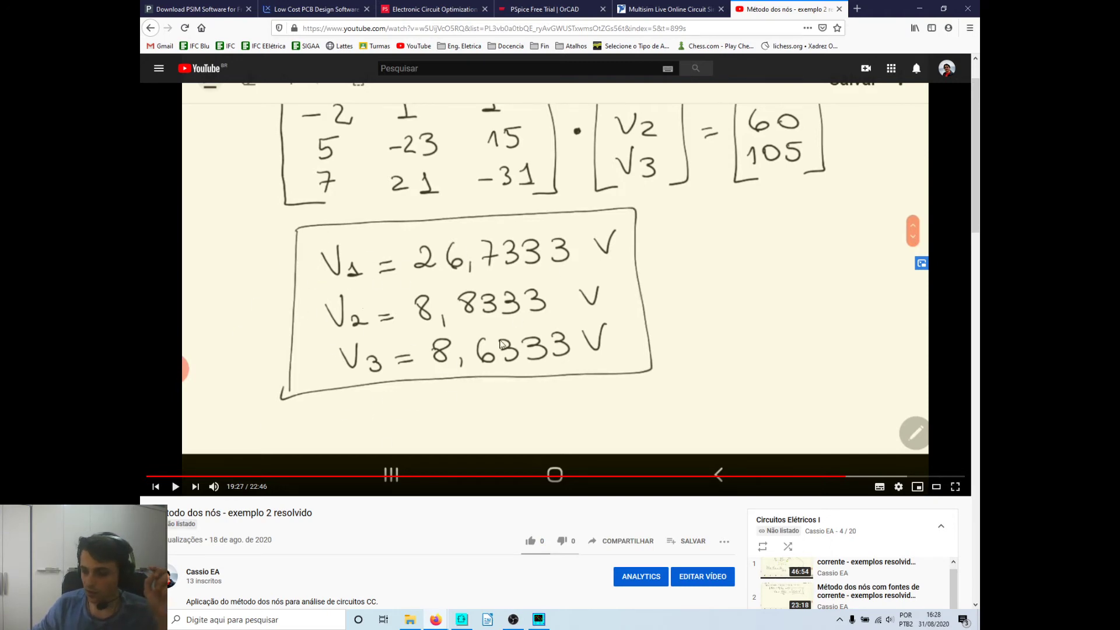
- Switch to Simview, plot the selected node voltages V1, V2 and V3, and maximize both the graph and the program window
left_click(548, 619)
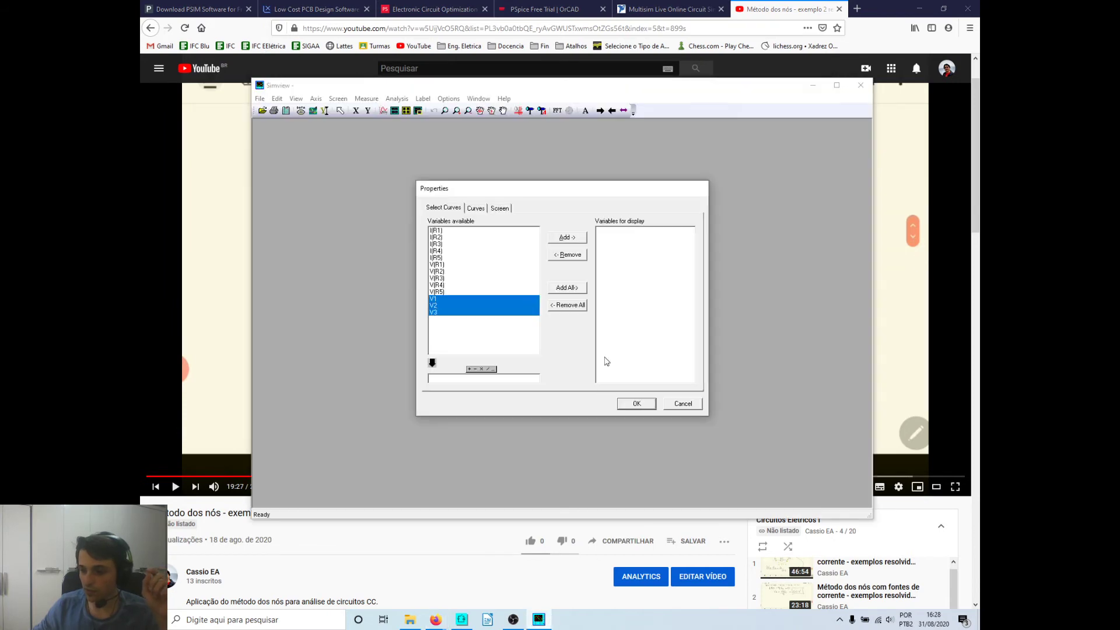
left_click(577, 238)
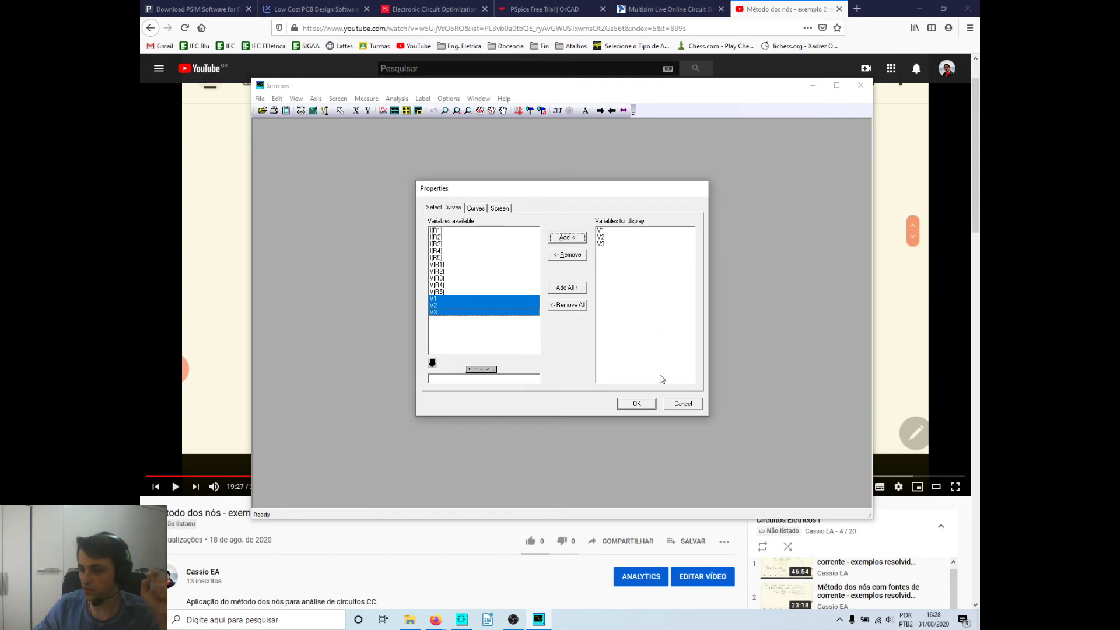
left_click(637, 405)
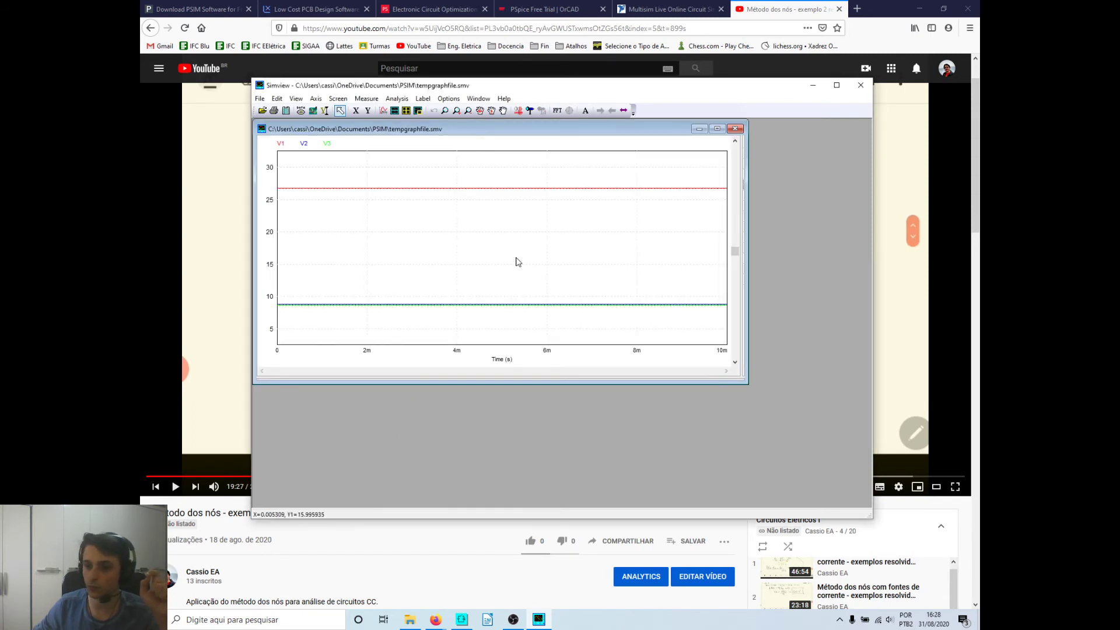
left_click(716, 128)
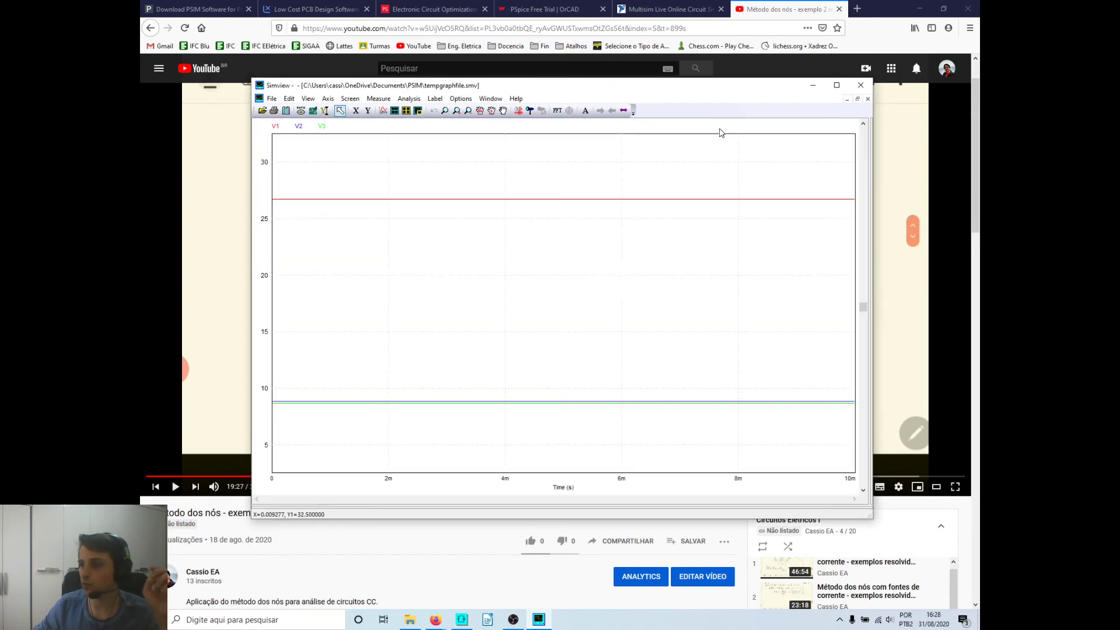
left_click(836, 86)
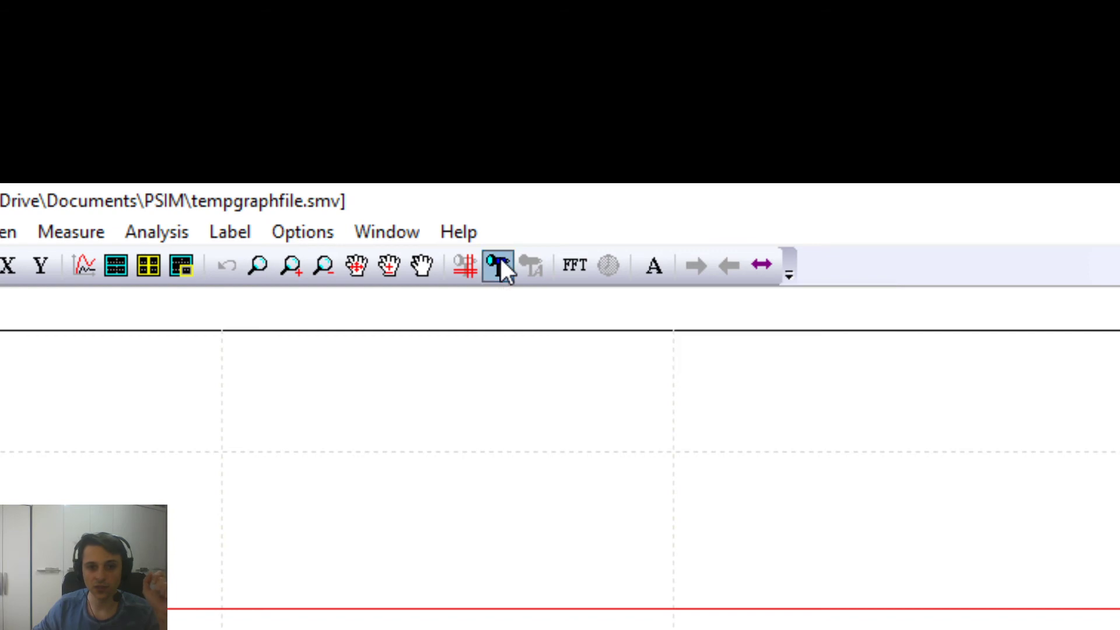
- Measure V1, V2 and V3 with the graph's cursors, resizing the measurement table so all three rows fit
left_click(500, 265)
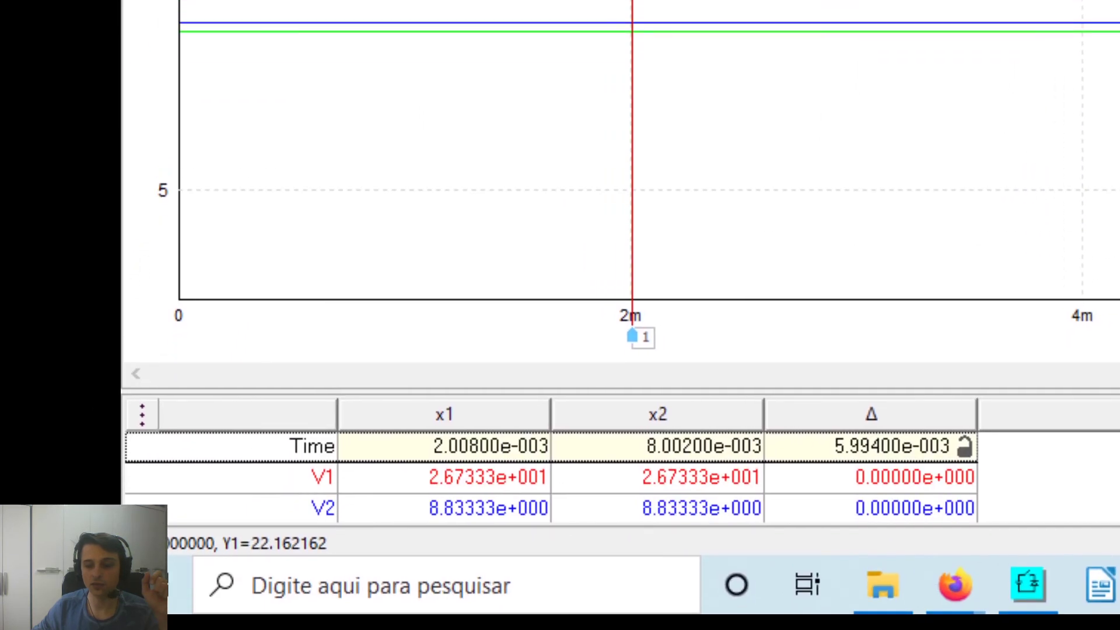
mouse_move(716, 390)
left_mouse_down()
mouse_move(731, 389)
mouse_move(761, 283)
left_mouse_up()
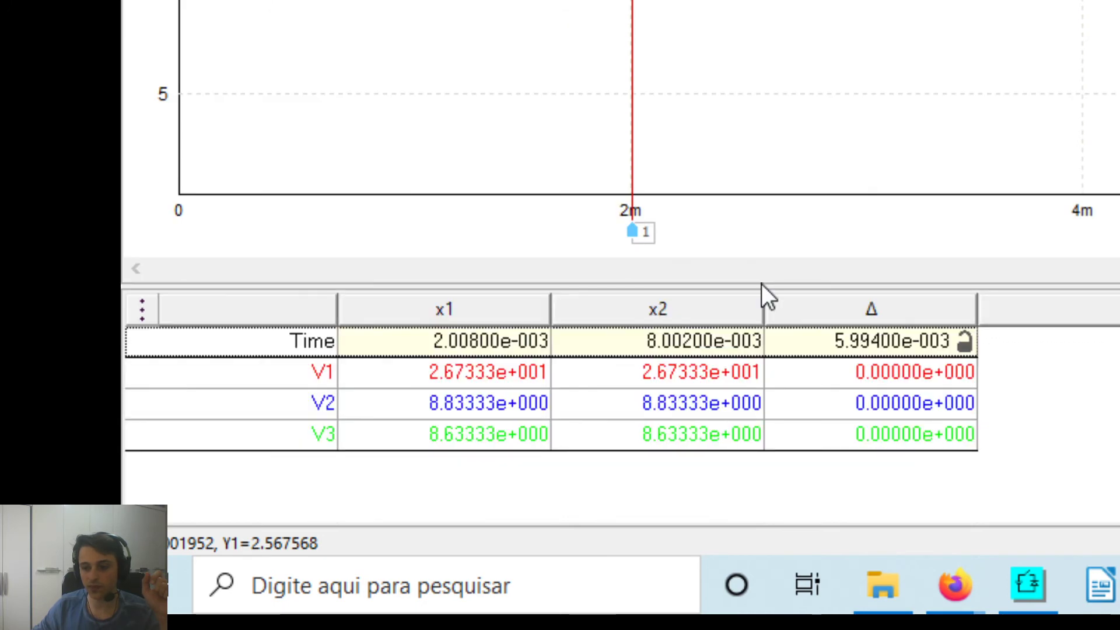
mouse_move(633, 1)
left_mouse_down()
mouse_move(1019, 1)
mouse_move(492, 1)
mouse_move(1119, 1)
mouse_move(630, 1)
left_mouse_up()
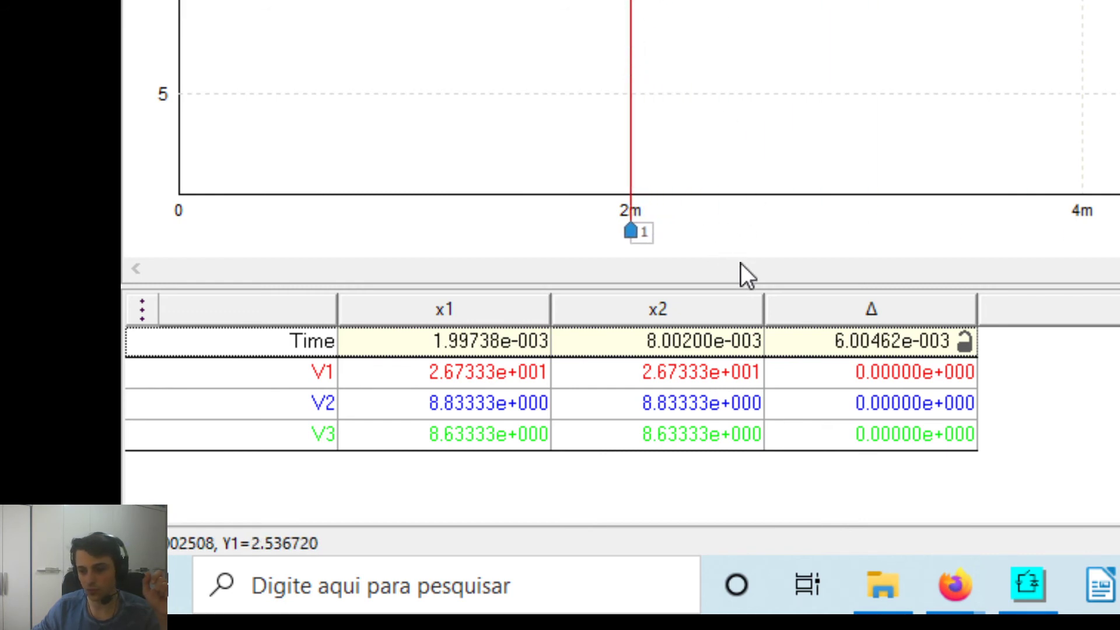
left_click_drag(773, 283, 777, 337)
left_click(474, 422)
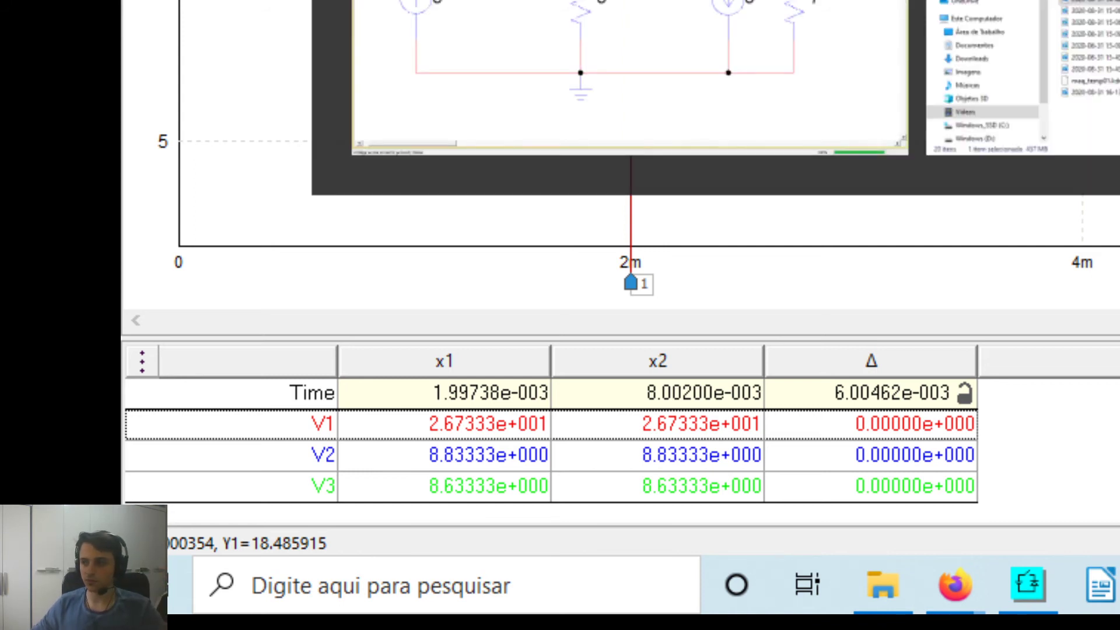
- Switch back to the YouTube video in Firefox to compare its solved node voltages with the measured ones
key("alt+Tab")
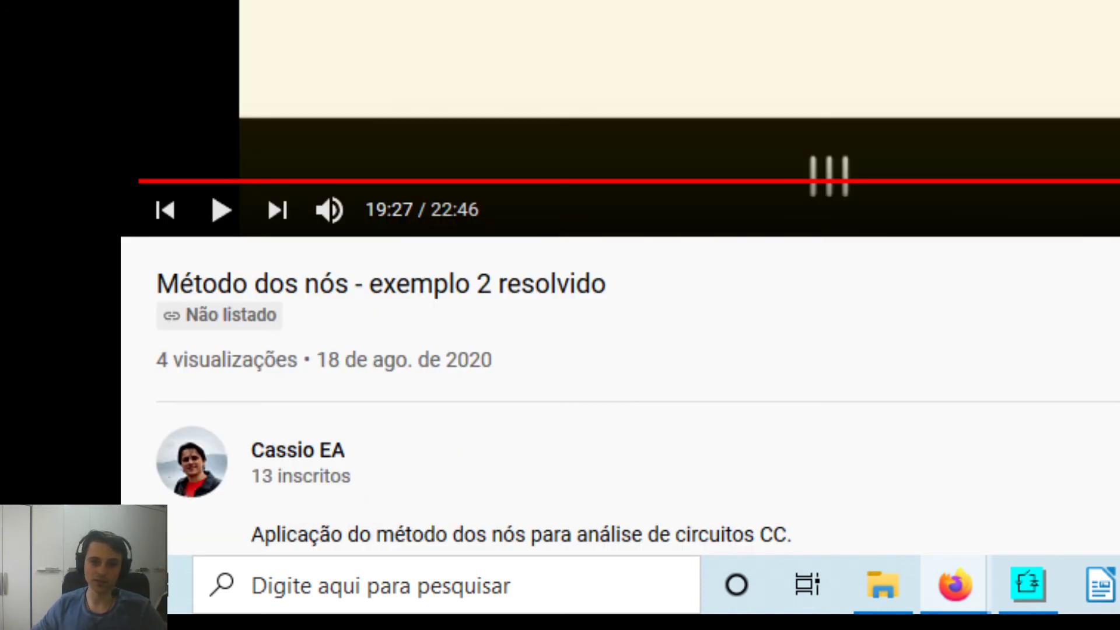
scroll(620, 277, "up", 2)
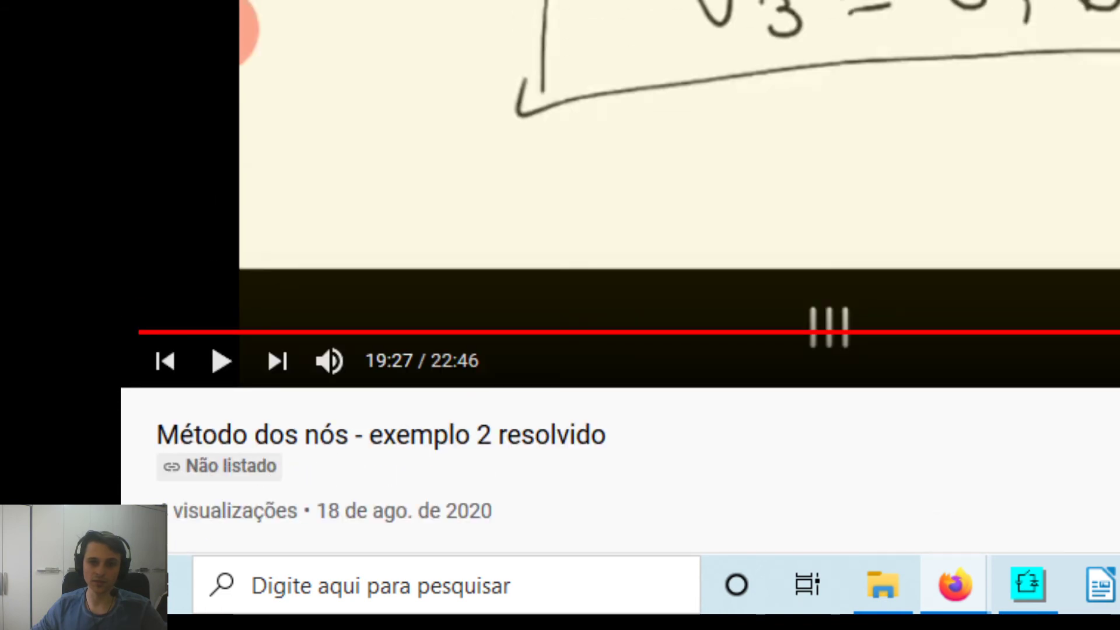